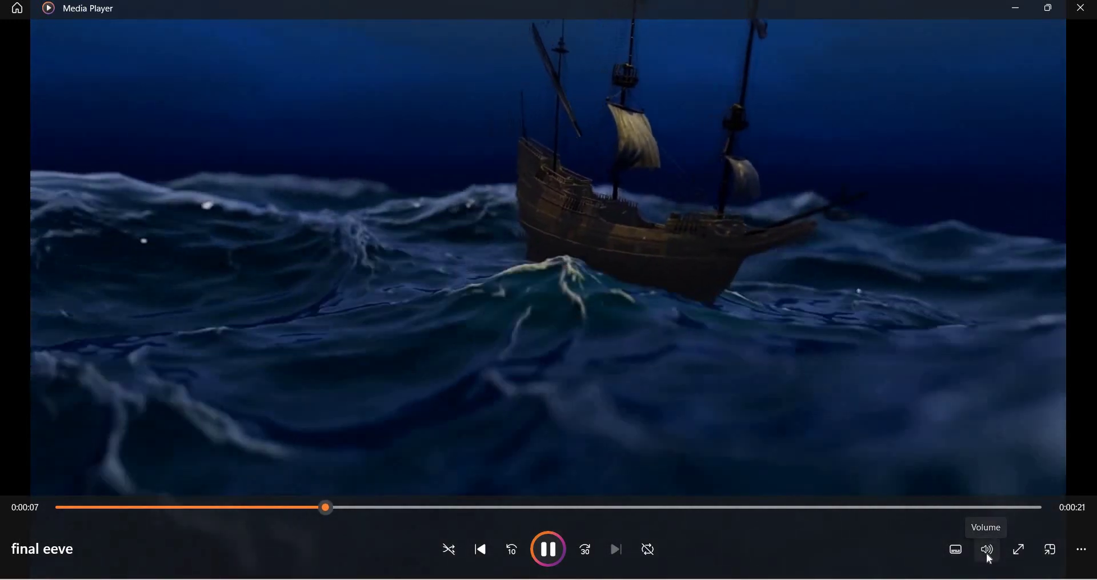
Mute the playing "final eeve" ship video and close its player window.
left_click(991, 551)
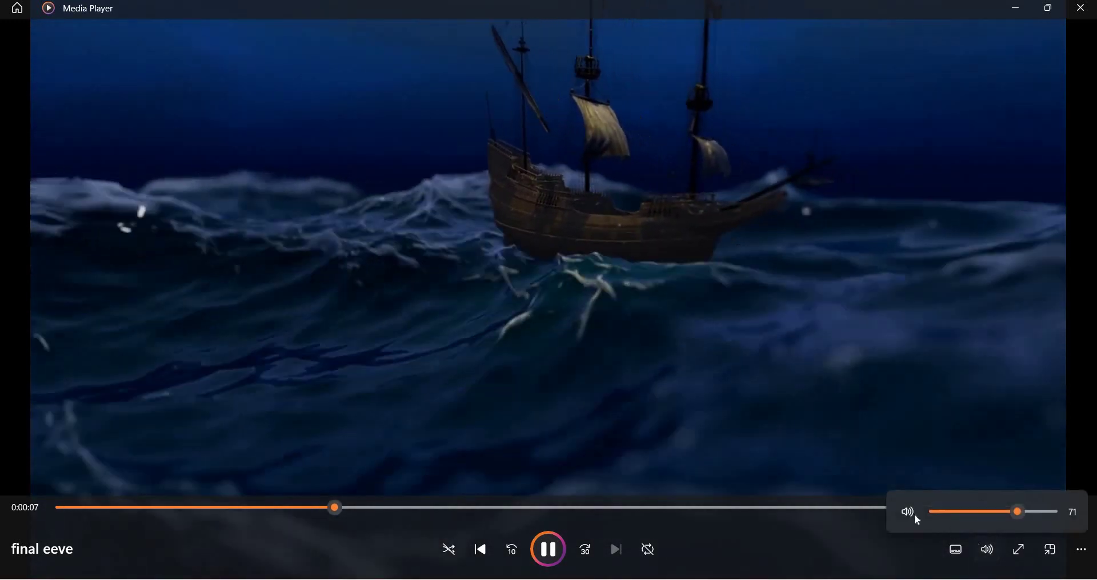
key("space")
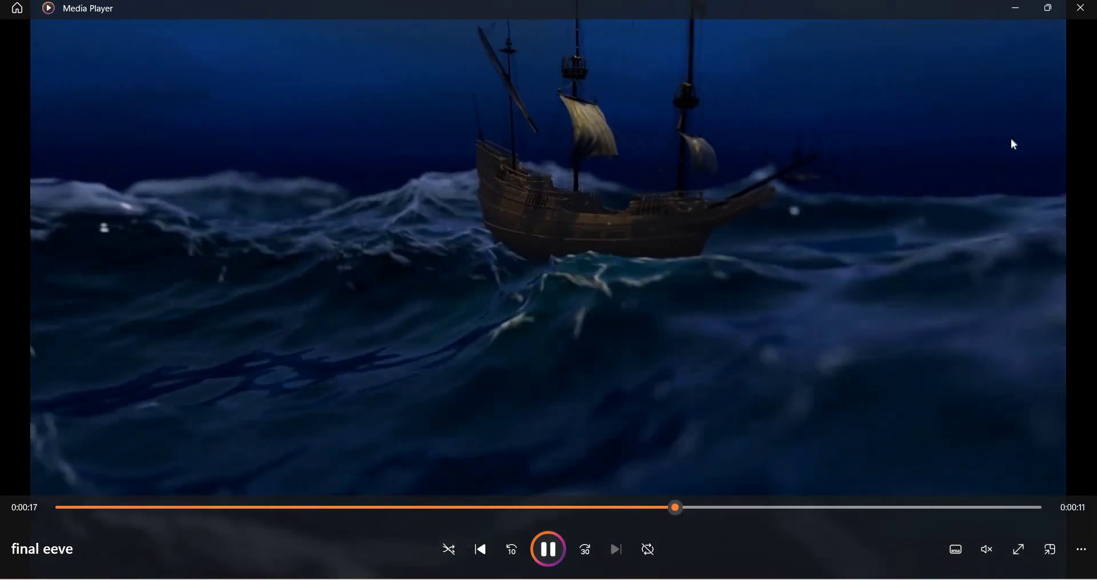
left_click(1083, 12)
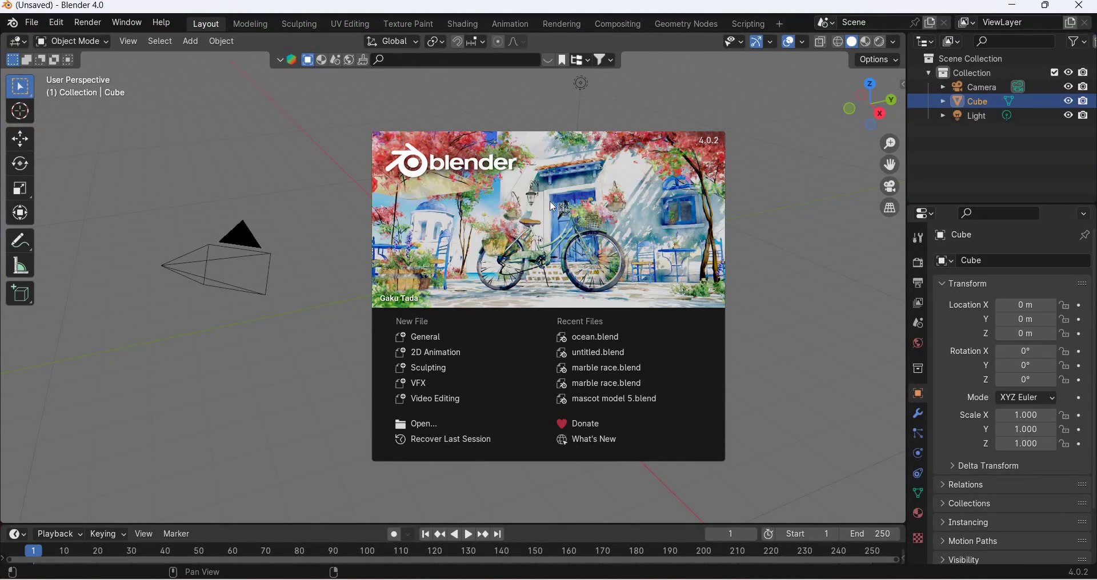
Dismiss the splash screen and delete the default light from the scene.
left_click(569, 100)
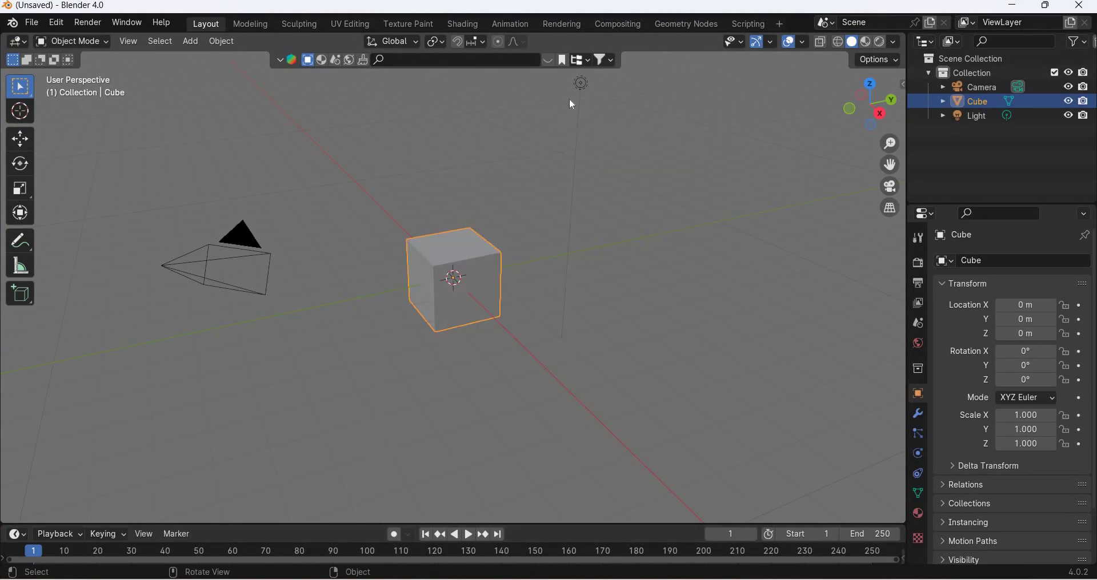
left_click(684, 226)
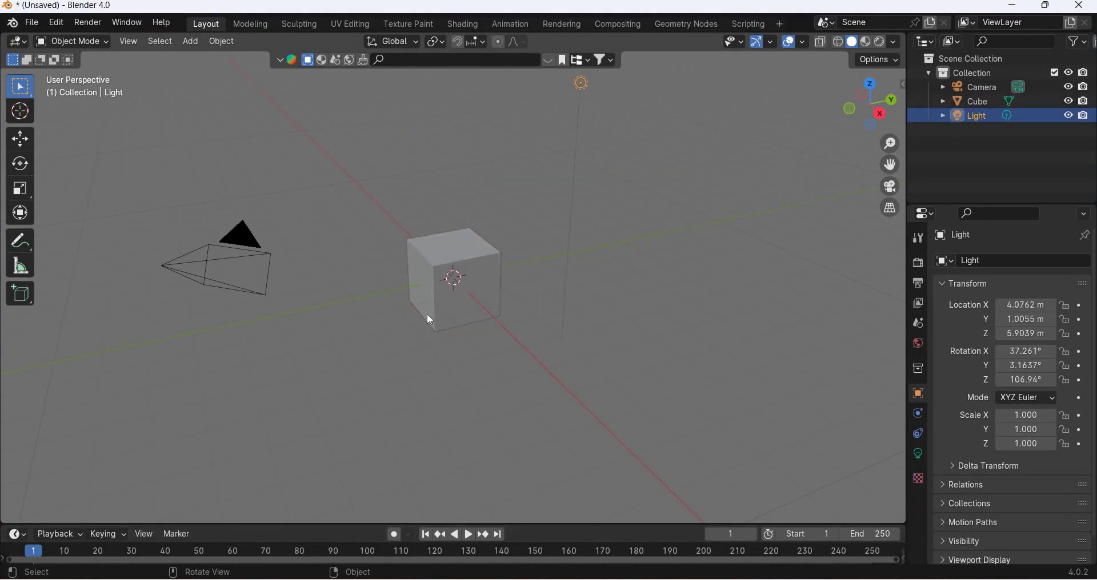
key("Delete")
Add an Ocean modifier to the default cube.
left_click(466, 315)
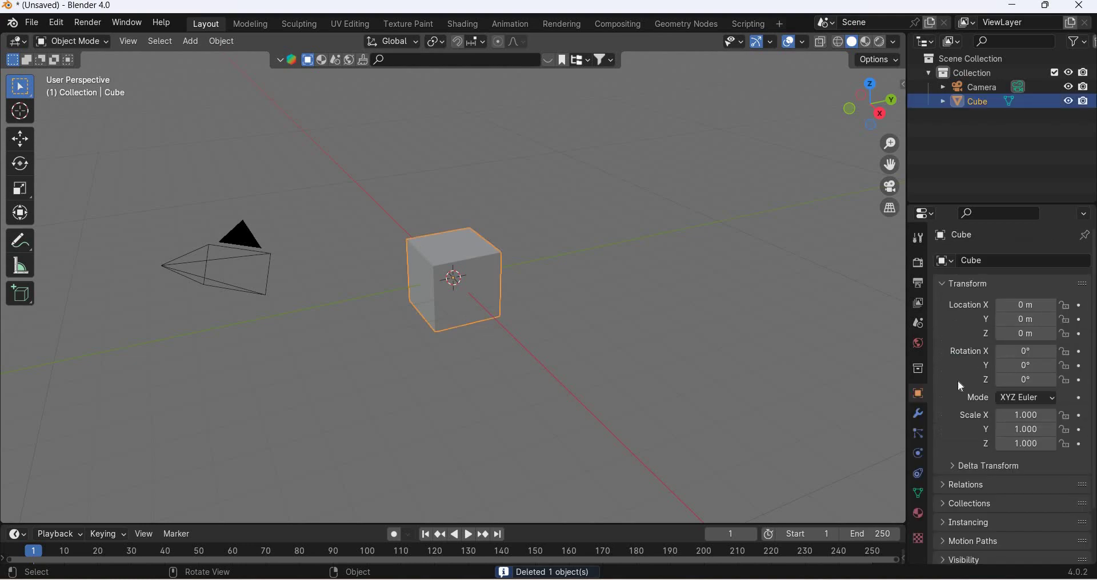
left_click(918, 414)
left_click(1003, 261)
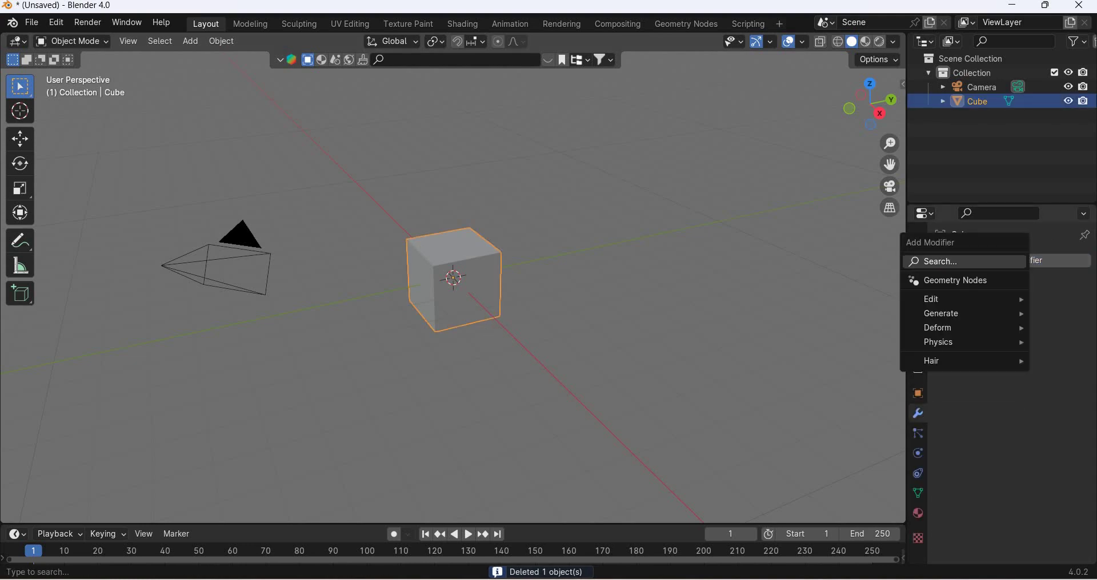
type("oc")
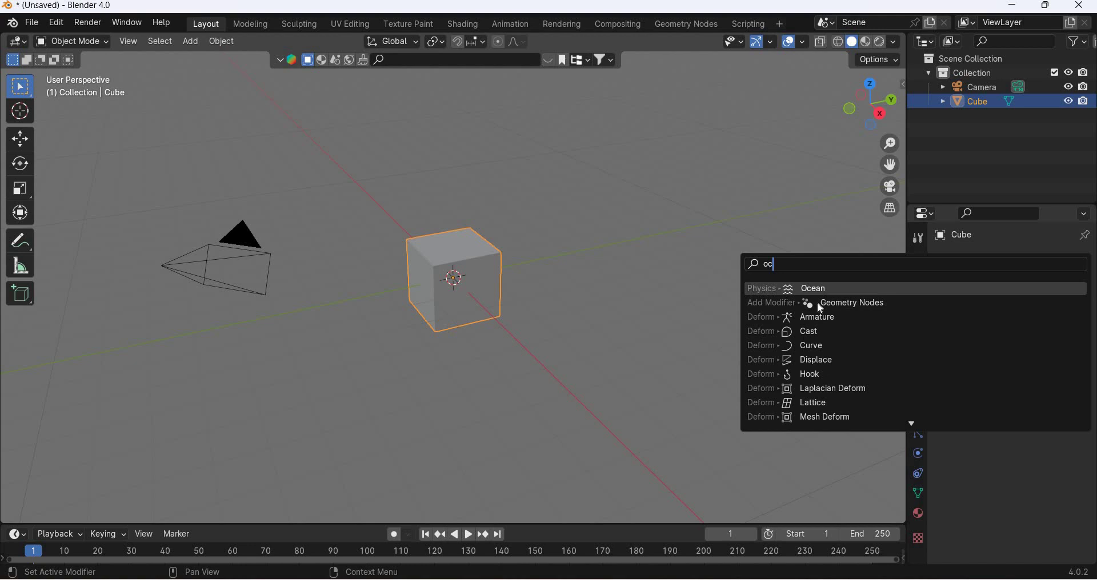
key("Return")
scroll(643, 335, "down", 6)
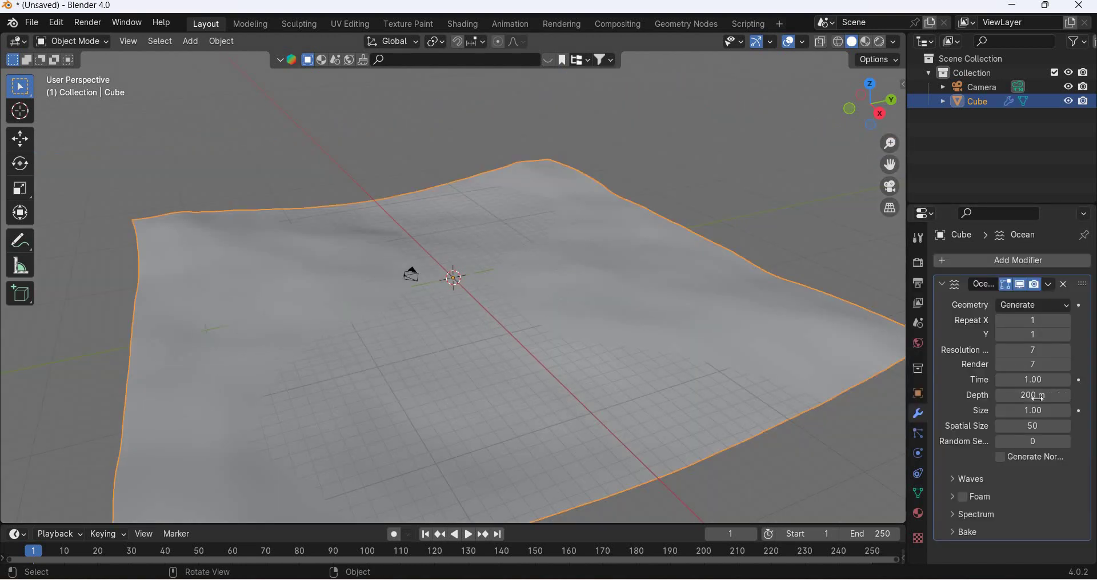
Drive the Ocean modifier's Time with the expression #frame/30 and preview the animation.
mouse_move(1031, 379)
left_mouse_down()
mouse_move(1060, 379)
mouse_move(1029, 379)
mouse_move(1050, 379)
left_mouse_up()
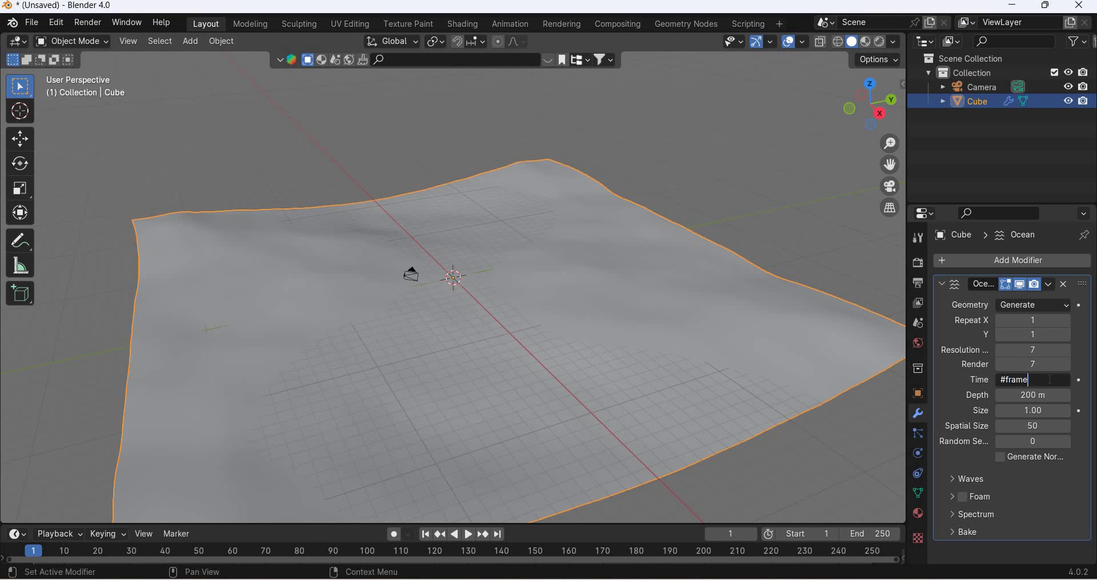
key("Return")
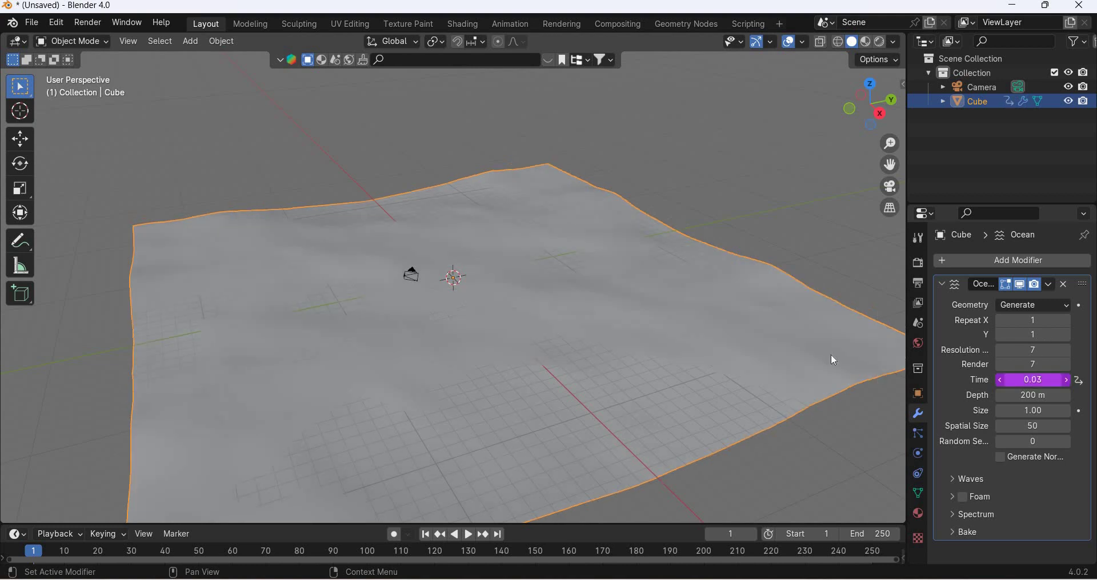
left_click(469, 538)
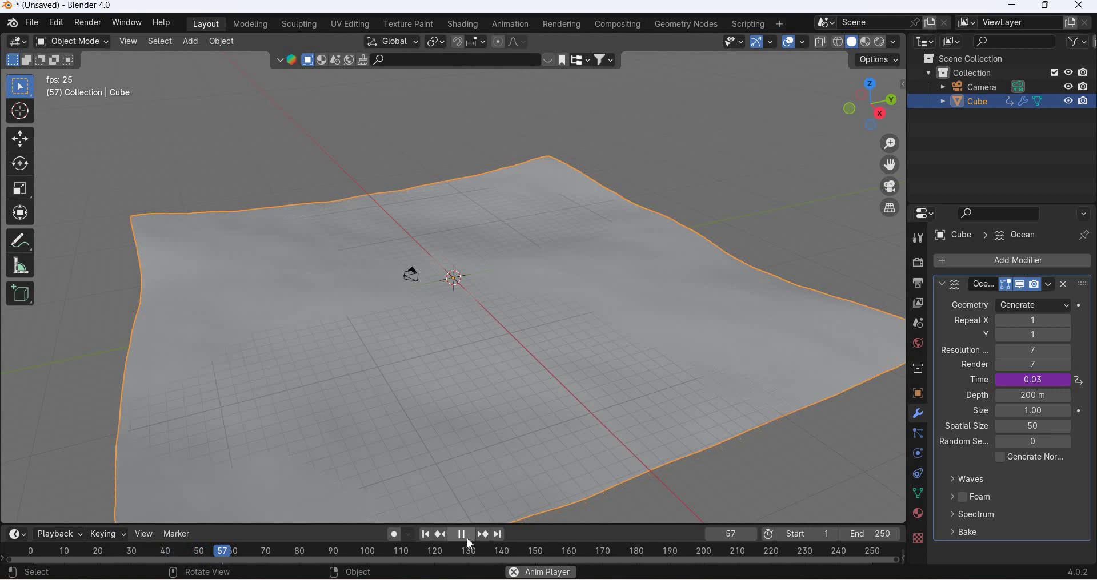
key("space")
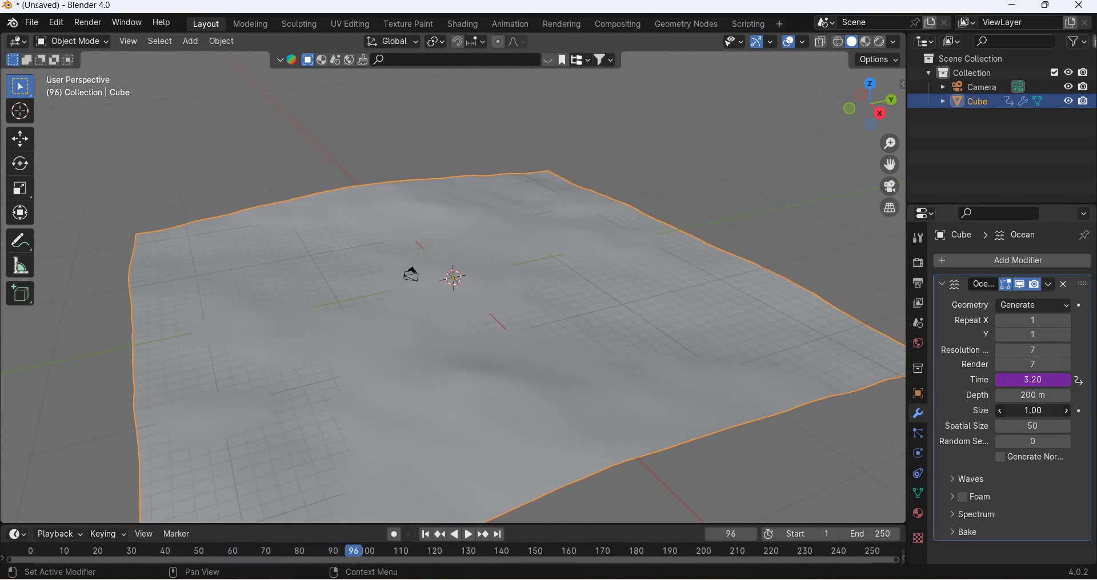
Set the Ocean modifier's Size to 0.5 and preview the animation from the first frame.
type("0.5")
key("Return")
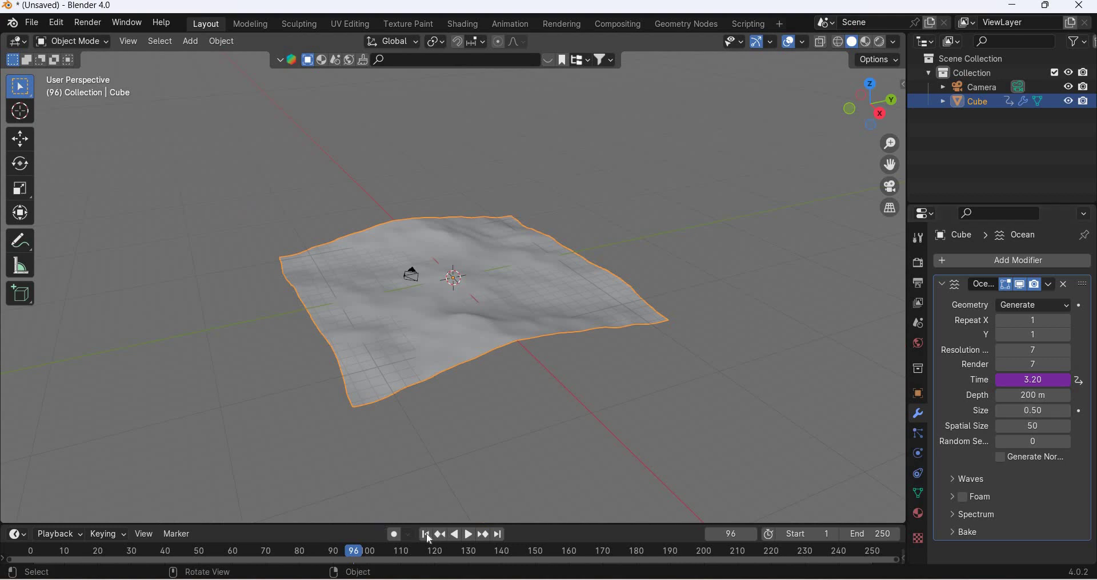
key("shift+Left")
left_click(469, 535)
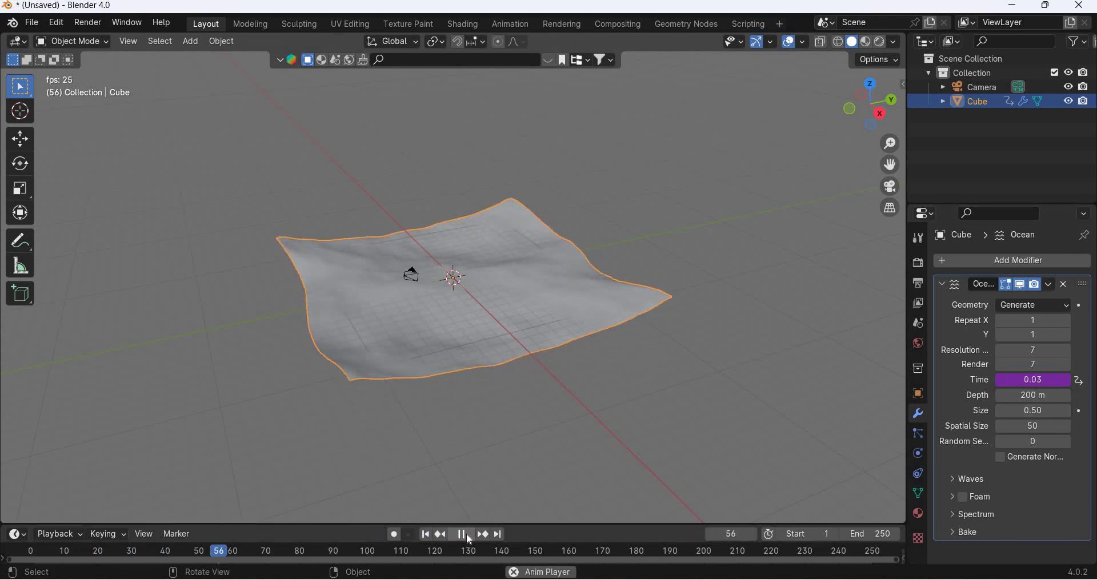
left_click(462, 534)
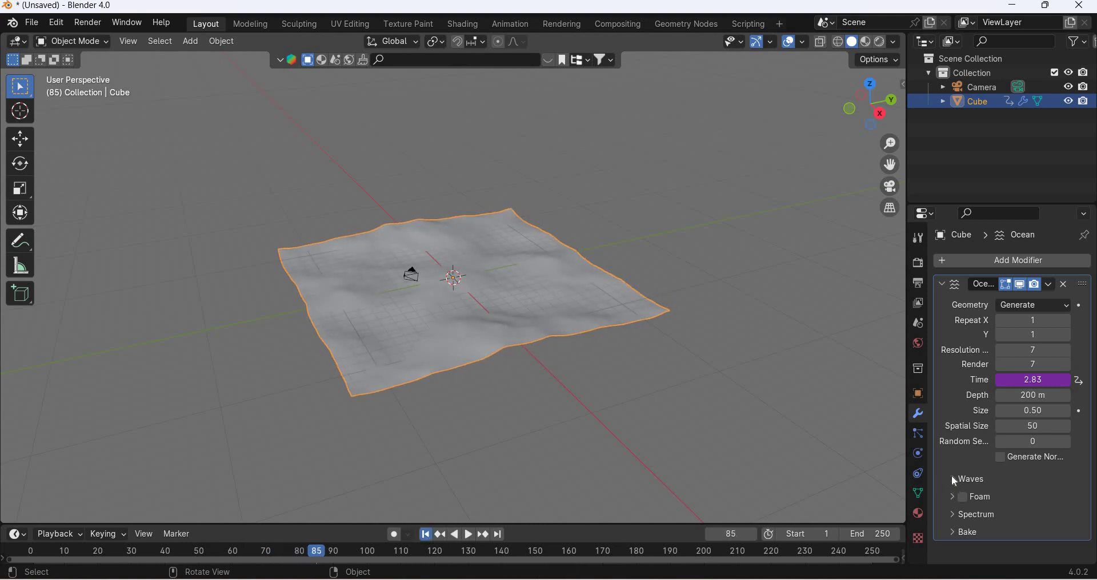
Return to the first frame, then set the ocean waves' Scale to 2 and Choppiness to about 1.48.
key("shift+Left")
left_click(1027, 481)
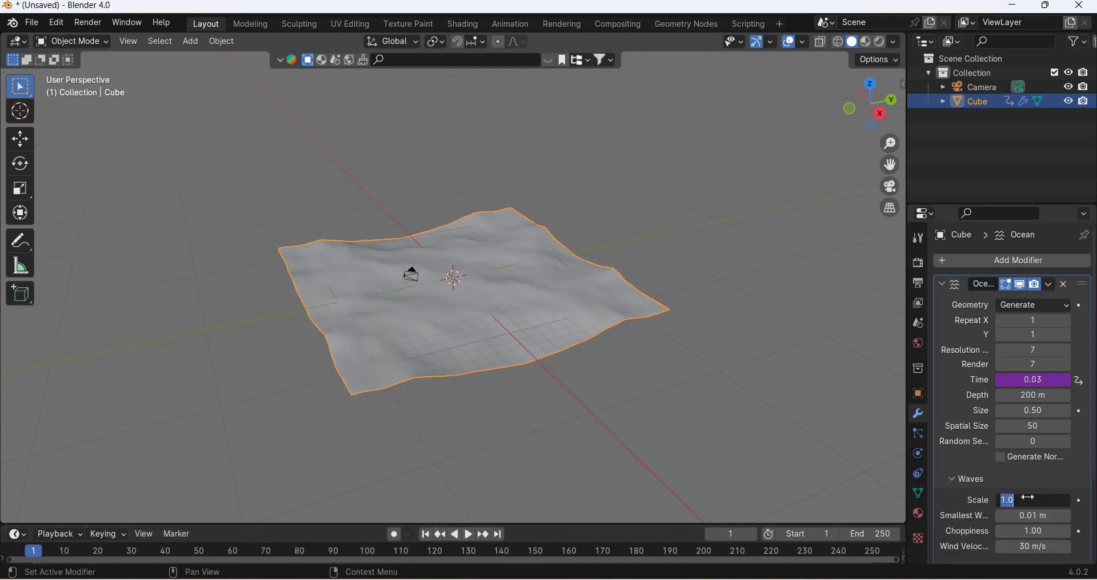
key("Return")
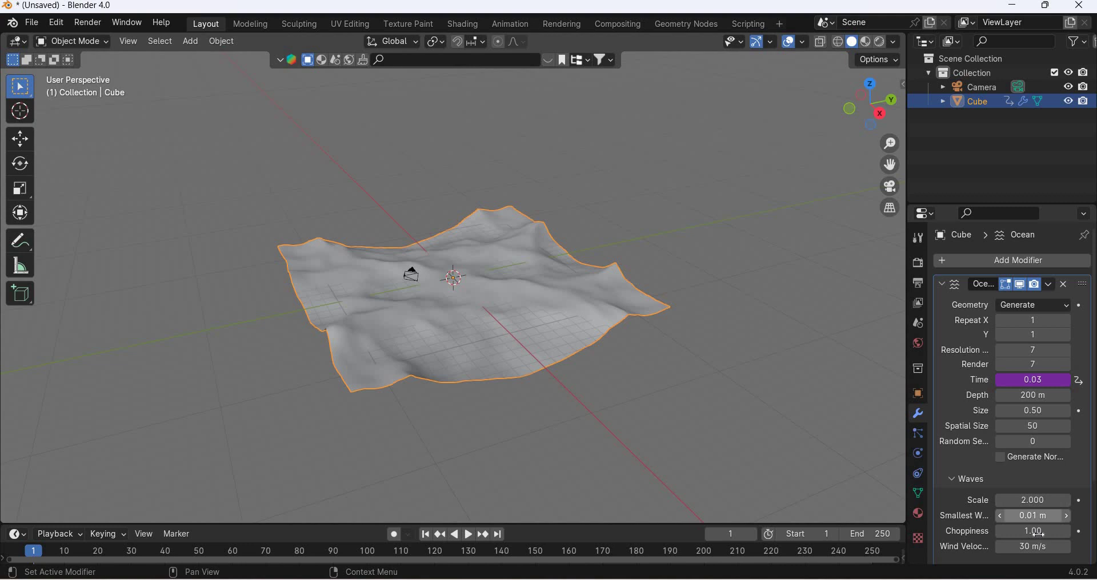
left_click_drag(1032, 532, 1063, 531)
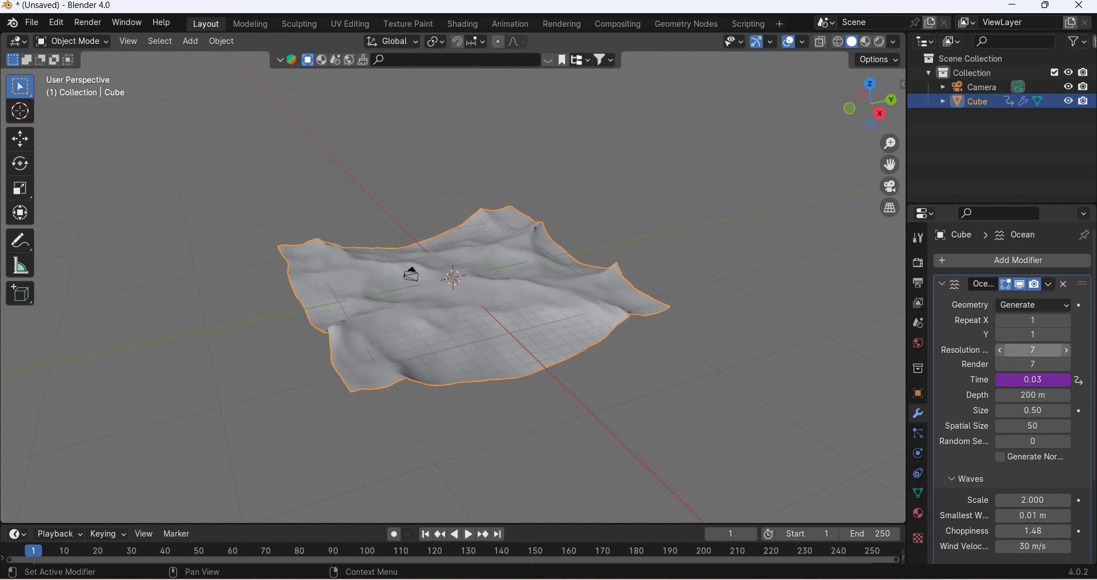
Set the ocean's viewport and render resolution to 14 and preview the wave animation.
left_click_drag(1058, 350, 1058, 364)
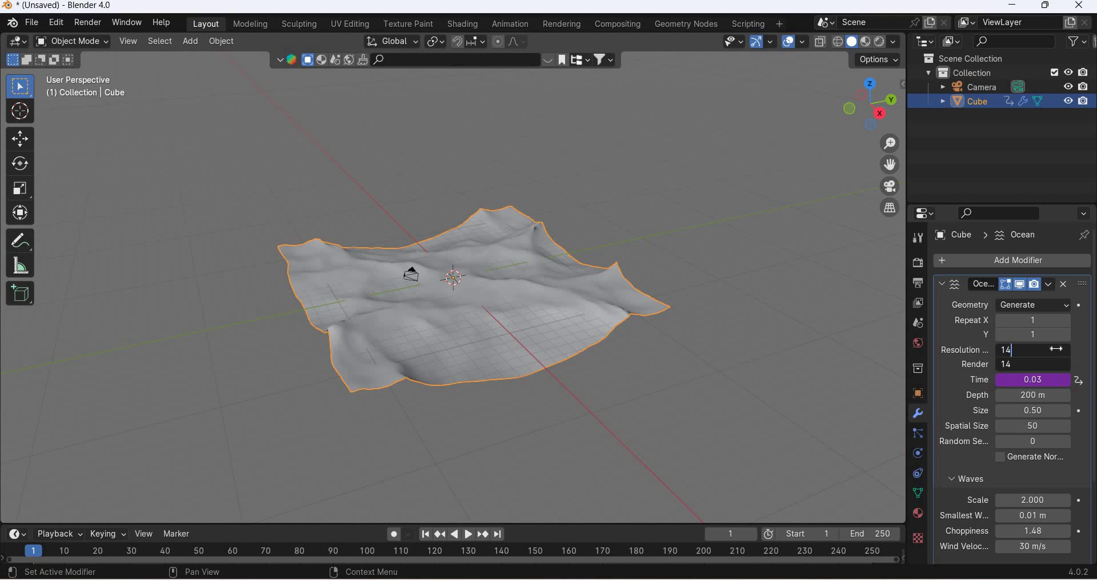
key("Return")
middle_click_drag(394, 309, 465, 544)
left_click(469, 537)
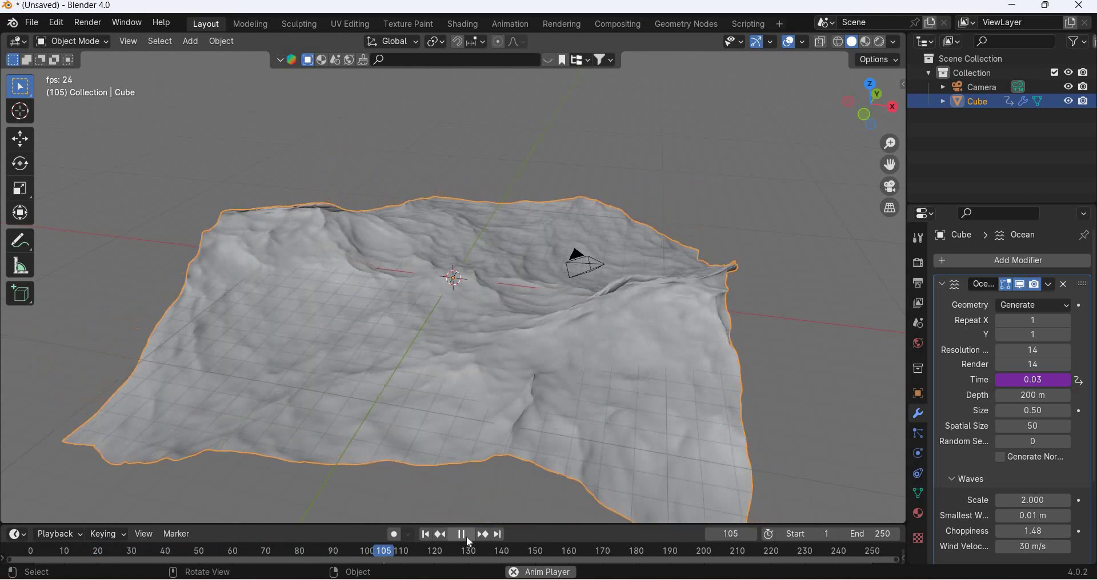
key("space")
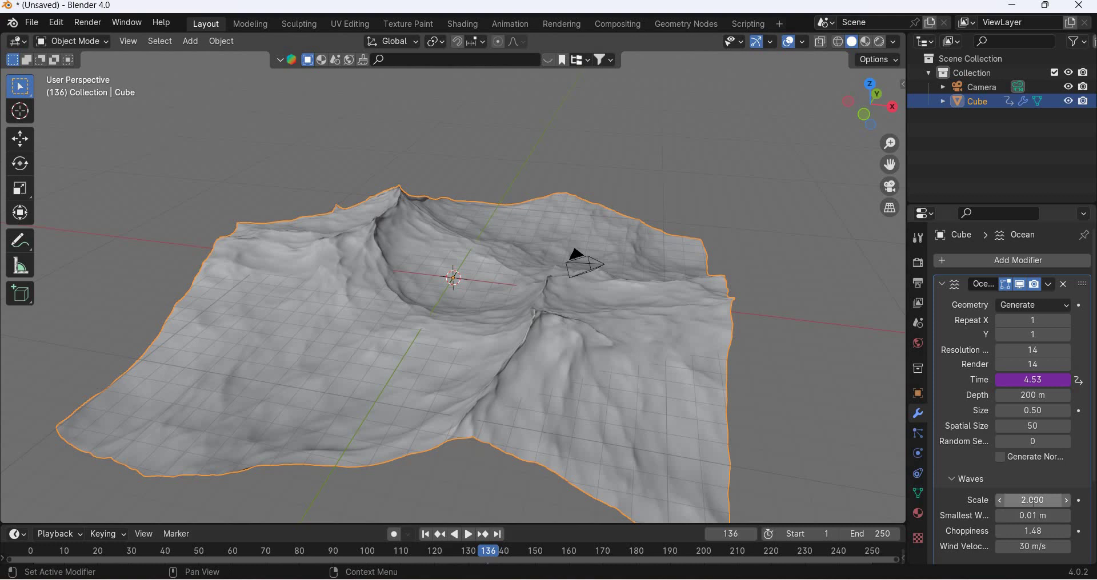
Set the wave Scale to 1.5 and preview the animation from the first frame.
key("Return")
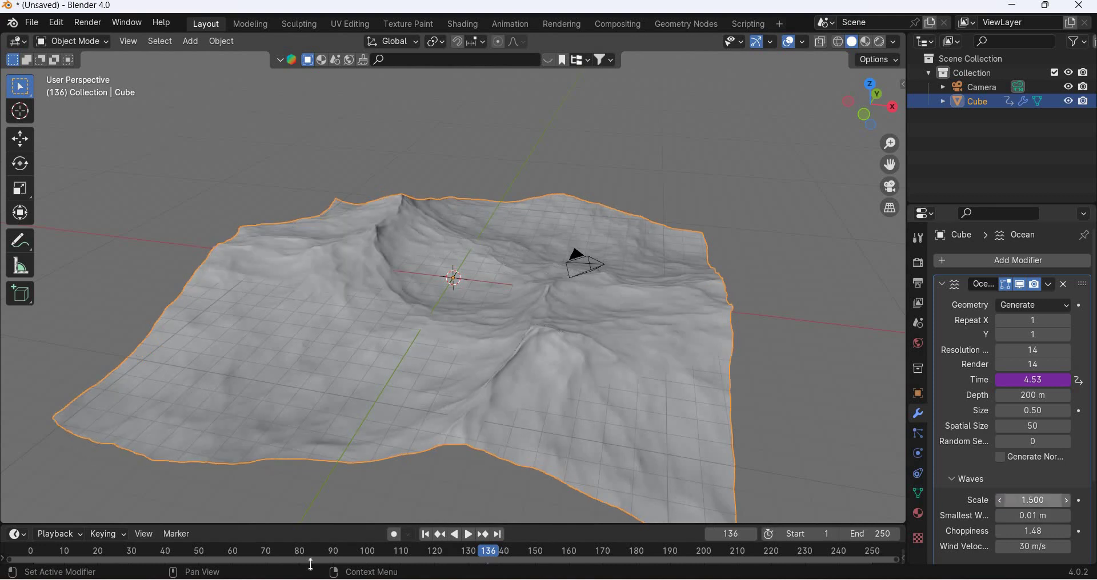
key("shift+Left")
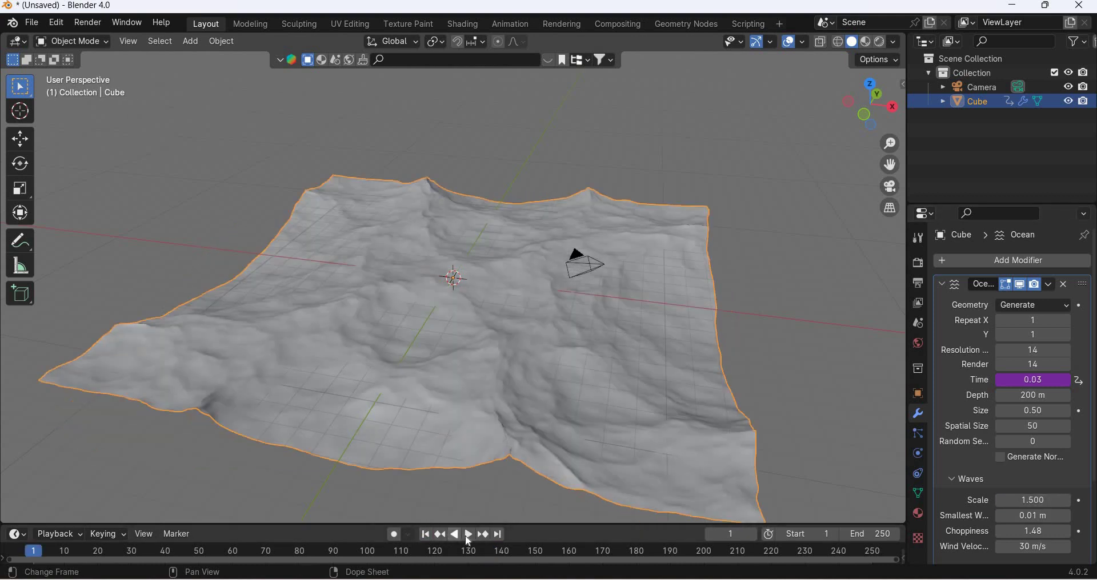
left_click(465, 536)
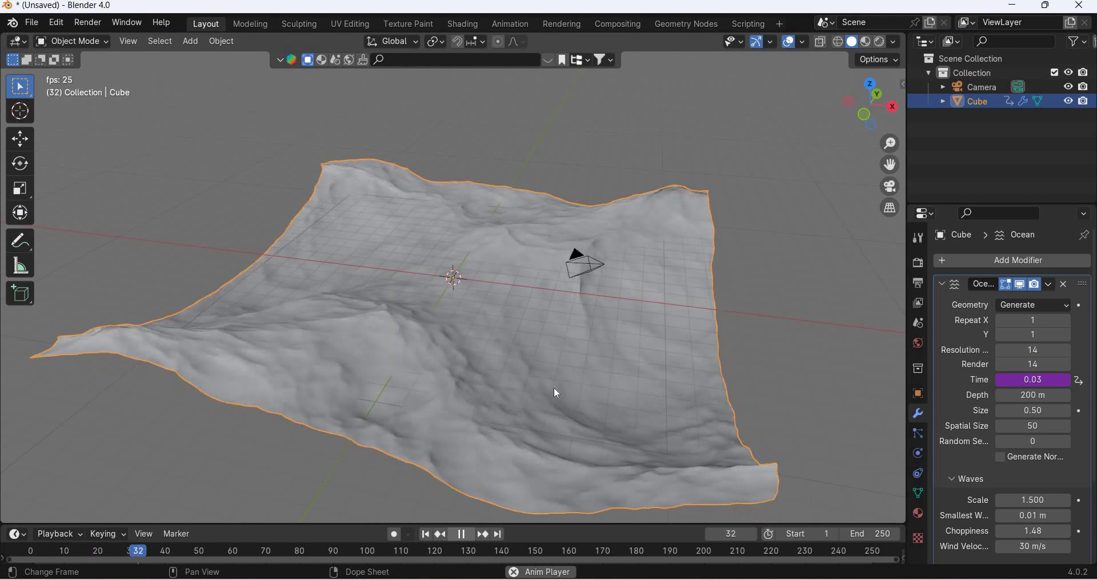
key("space")
Select the camera and lower it along Z to about 0.68 m, close to the water surface.
key("KP_7")
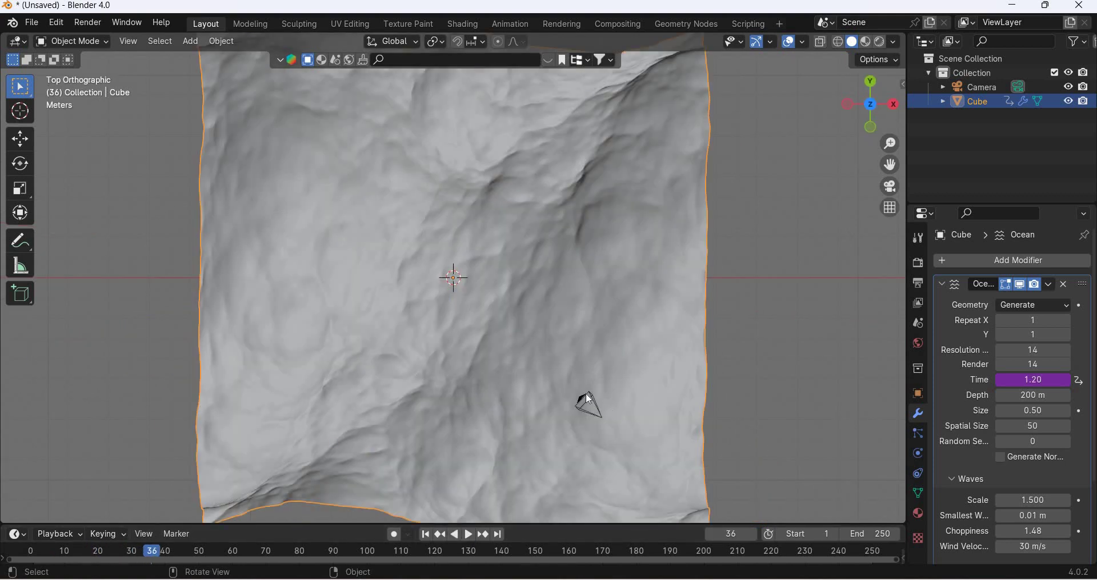
left_click(590, 405)
middle_click_drag(722, 280, 21, 151)
left_click_drag(680, 125, 700, 224)
left_click(451, 303)
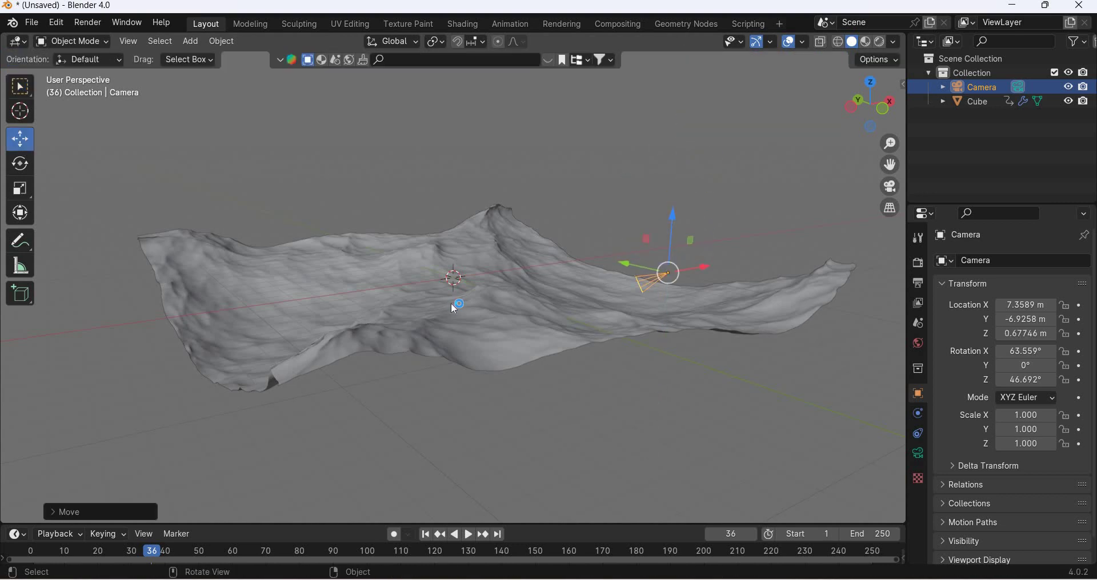
Look through the camera, lock it to the view, and aim it nearly level across the waves toward the horizon.
key("KP_0")
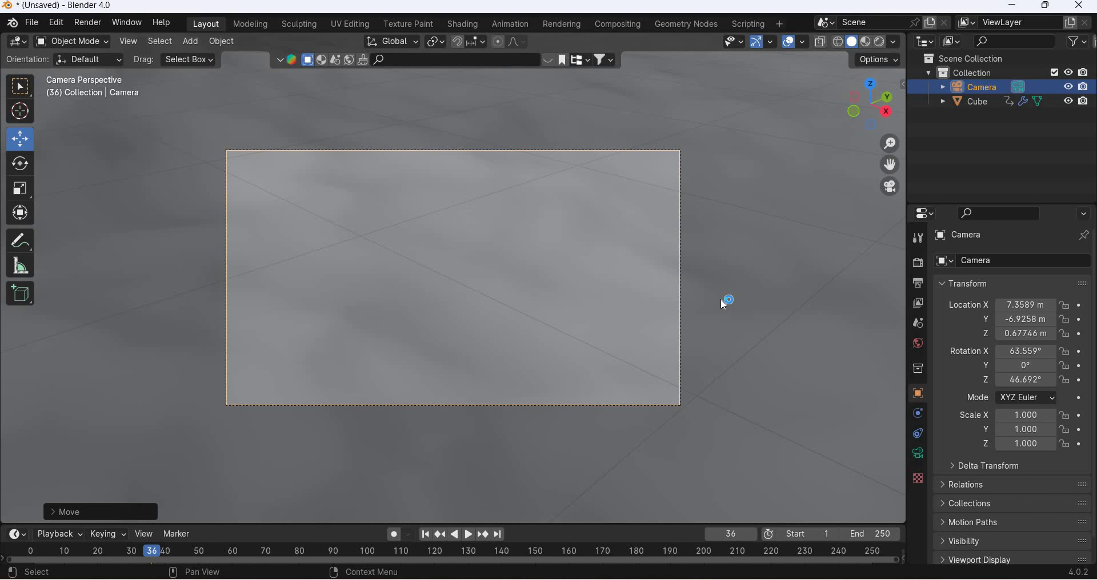
key("n")
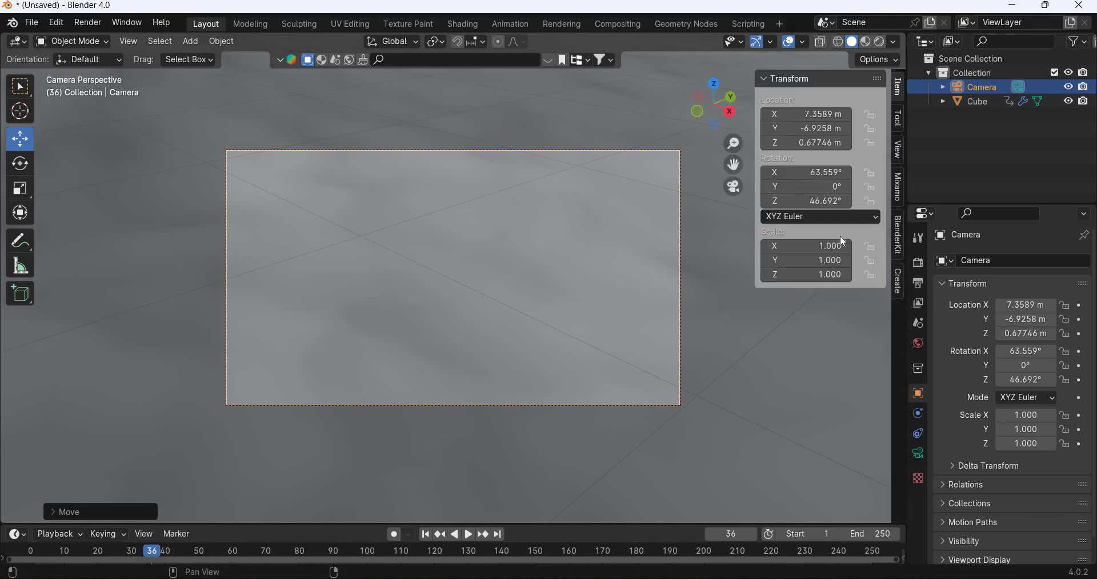
scroll(844, 242, "down", 2, "ctrl")
left_click(818, 256)
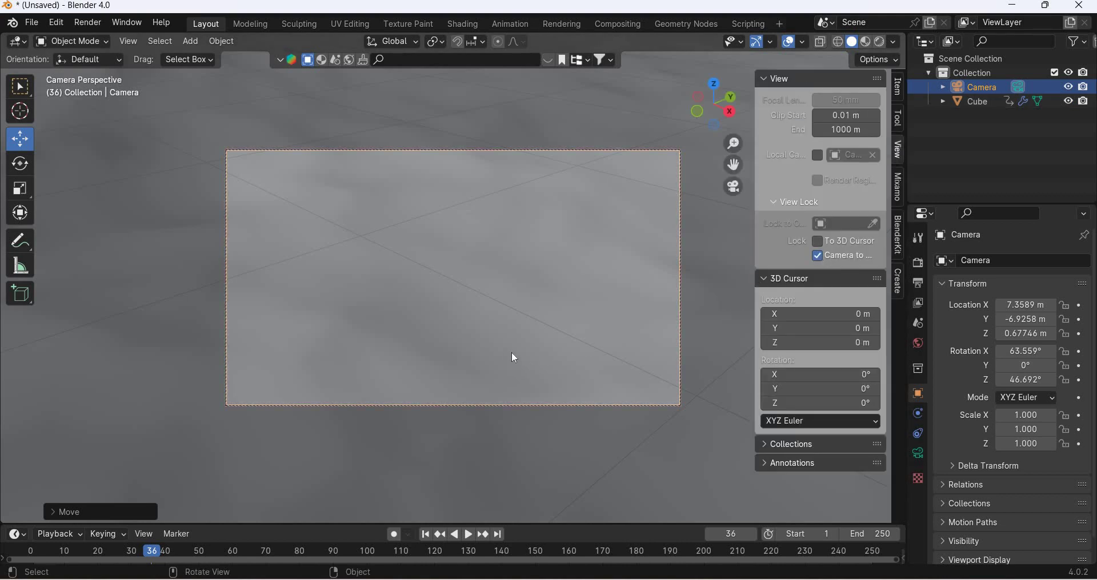
middle_click_drag(511, 352, 545, 288)
middle_click_drag(568, 328, 565, 341)
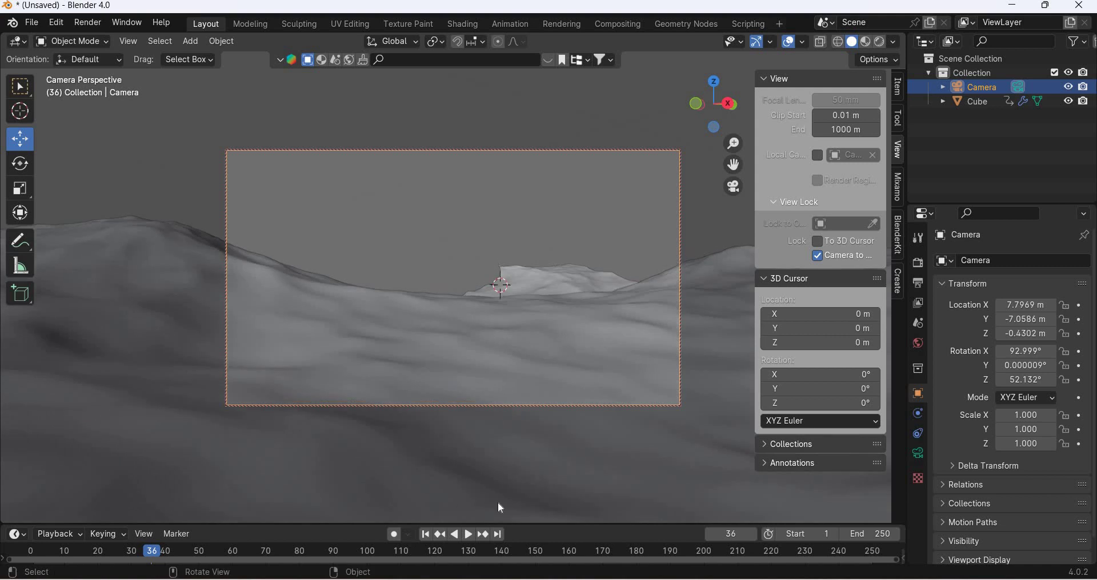
Raise the camera to about 0.75 m on Z, check the framing by playing the animation, and return to the first frame.
key("shift+Left")
left_click(470, 537)
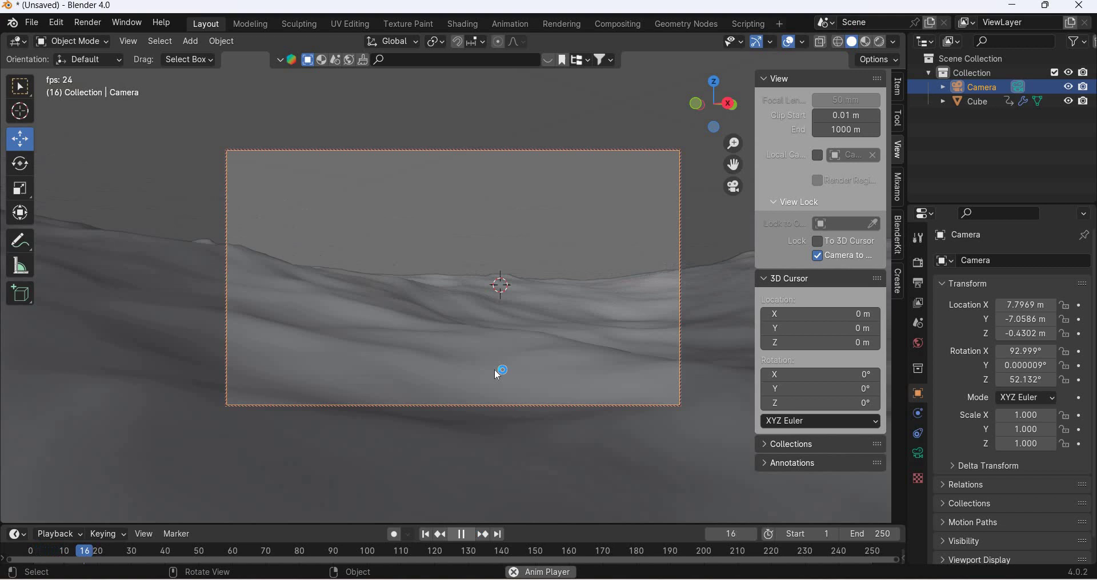
middle_click_drag(498, 304, 473, 536, "shift")
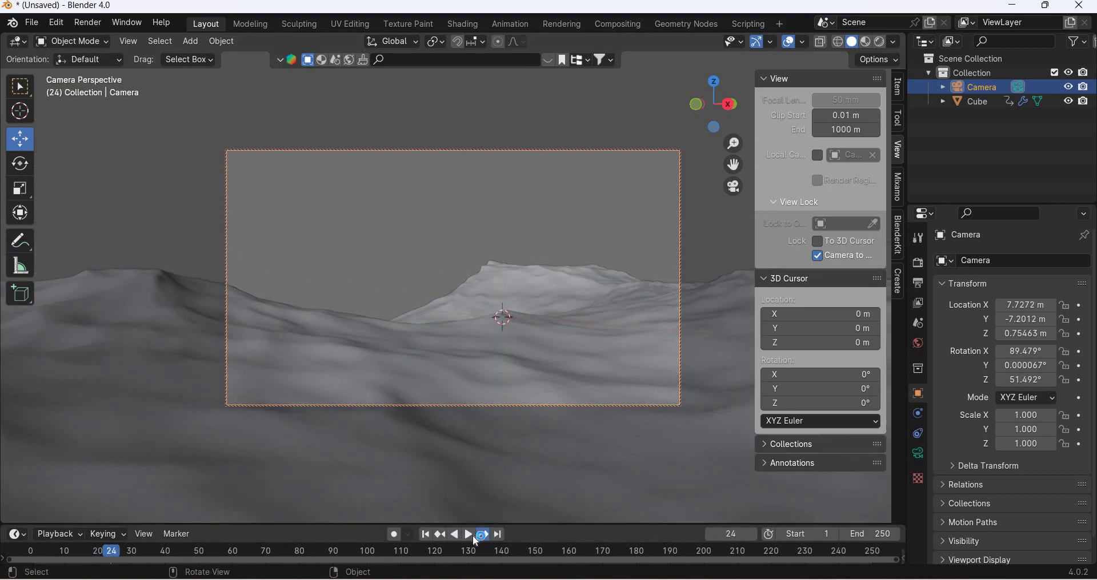
left_click(477, 536)
left_click(467, 537)
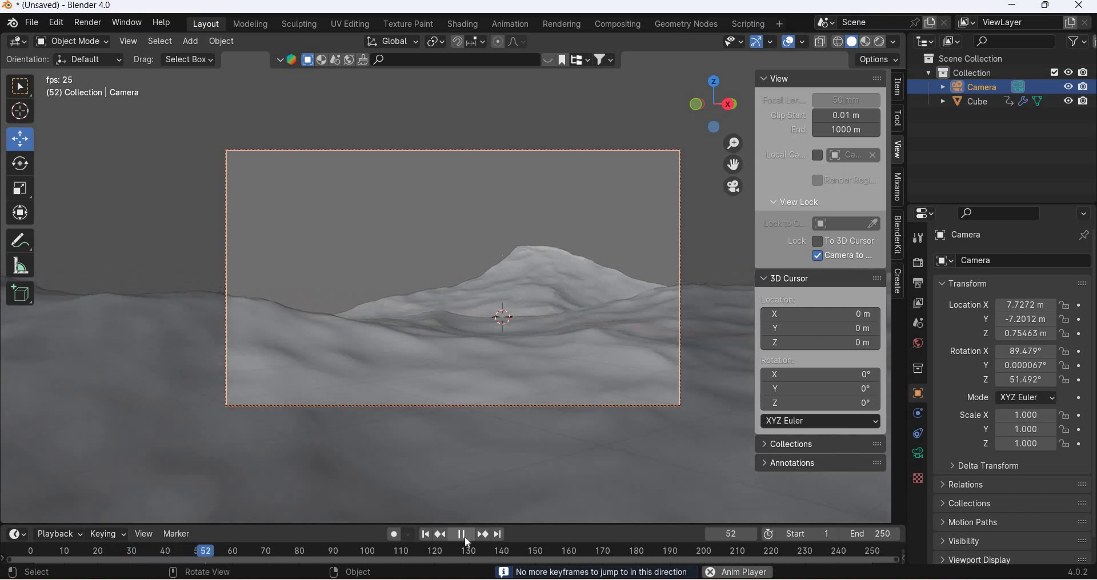
left_click(427, 536)
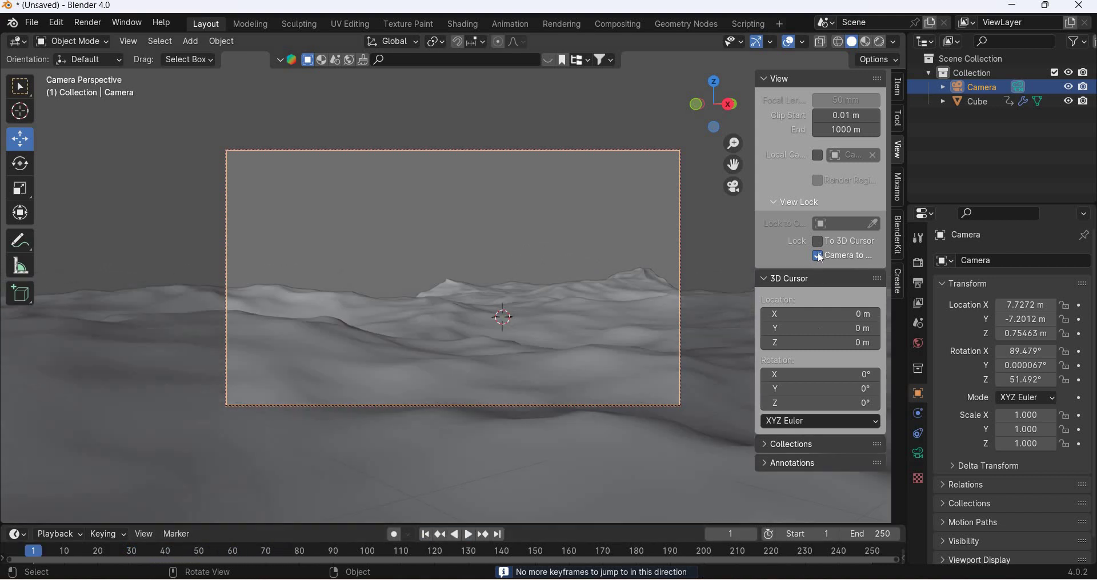
Unlock the camera from the view, check that orbiting leaves it in place, and return to the camera view.
left_click(817, 256)
middle_click_drag(627, 381, 627, 381)
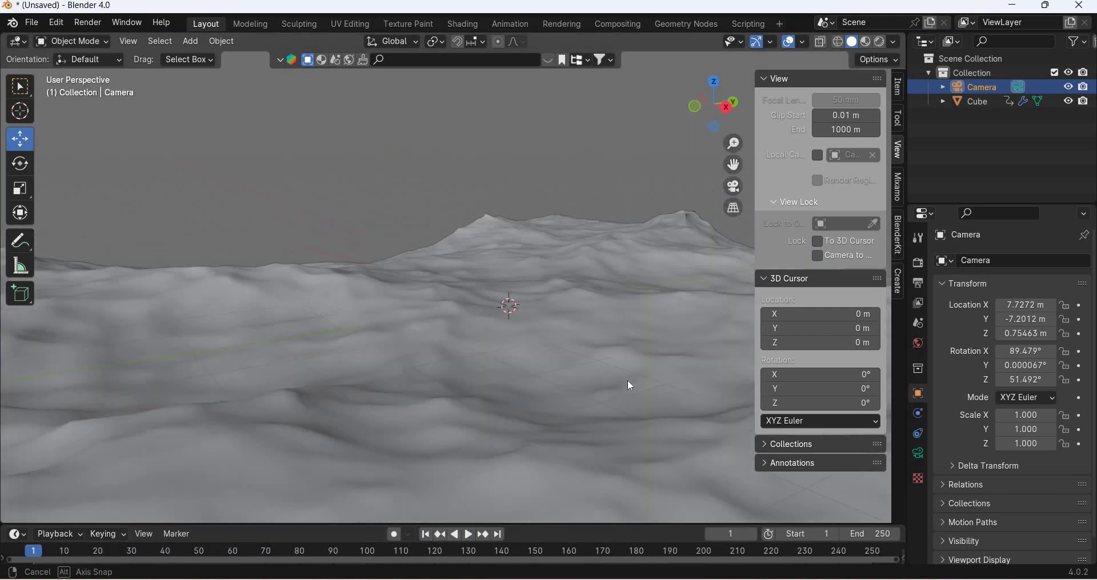
left_click(732, 187)
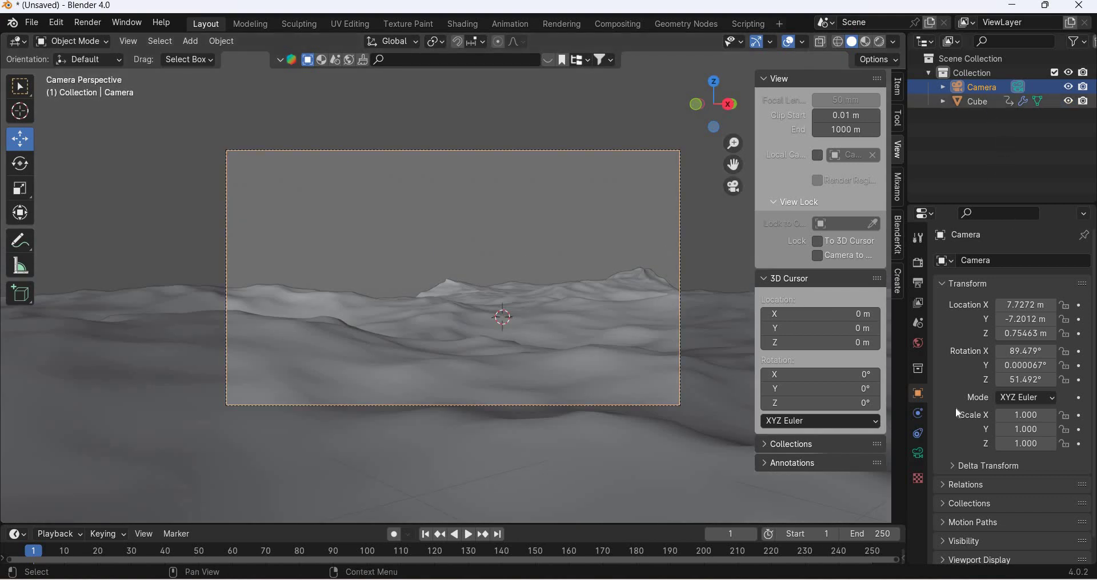
Set the camera's focal length to 35 mm, preview the animation through it, and return to the first frame.
left_click(918, 453)
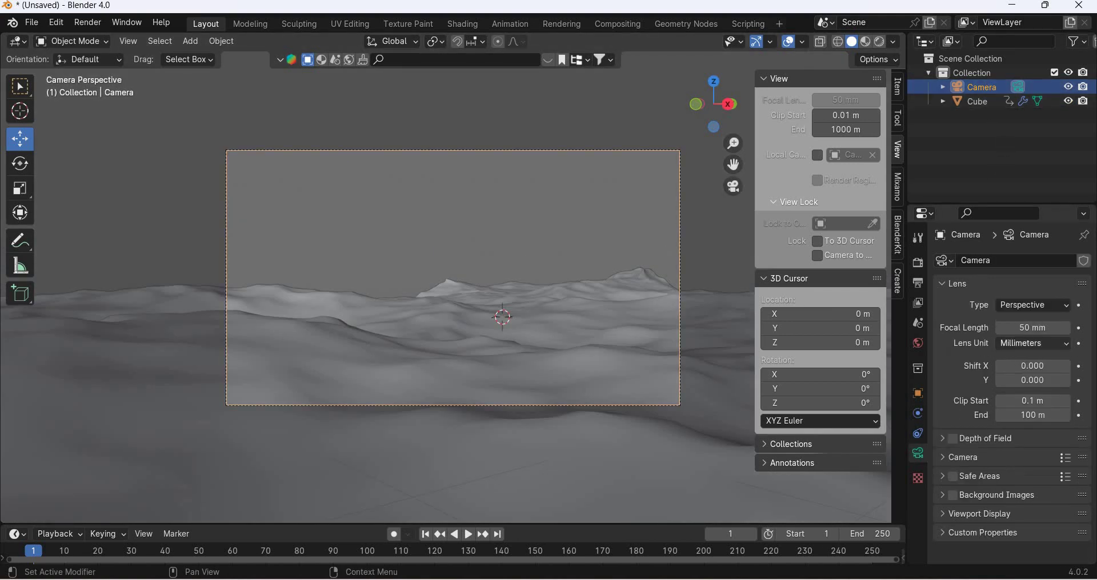
left_click(1036, 326)
type("35")
key("Return")
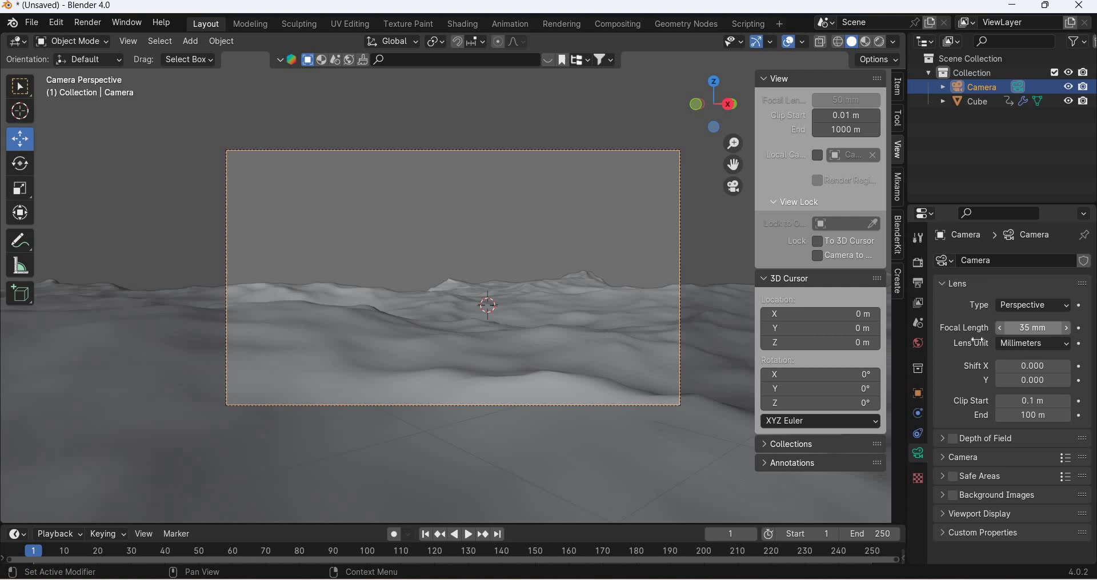
left_click(467, 538)
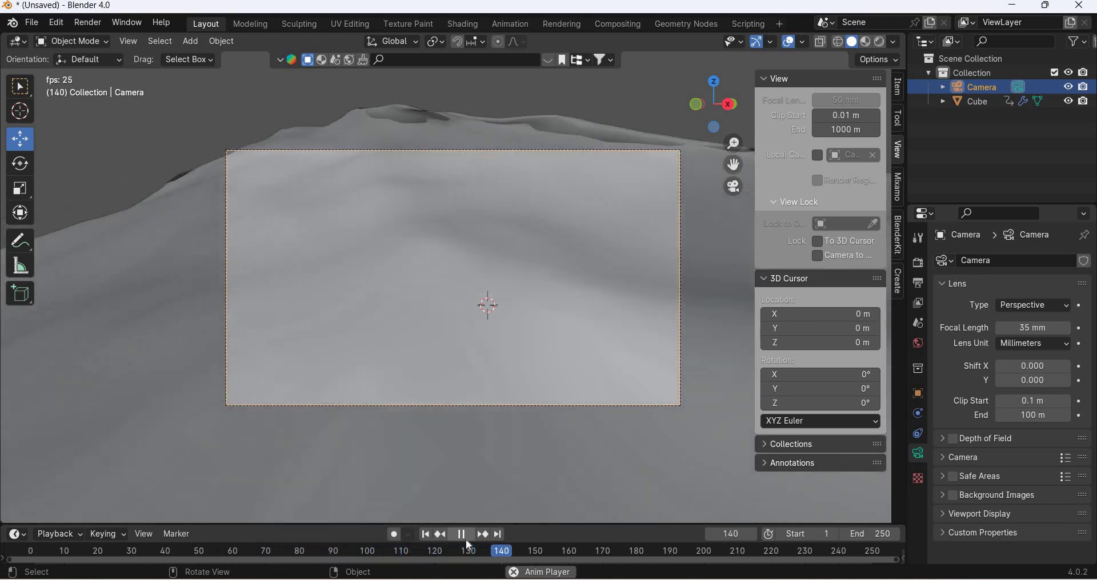
left_click(462, 538)
key("shift+Left")
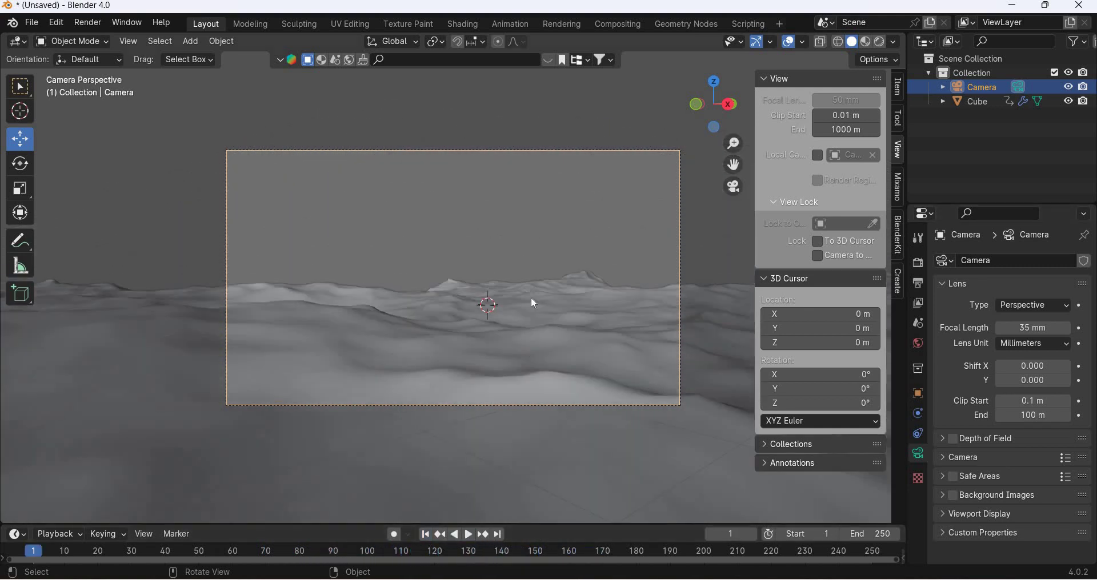
Duplicate the ocean surface in top view and move the copy along Y to about 24.85 m, adjoining the original.
middle_click_drag(531, 371, 425, 288)
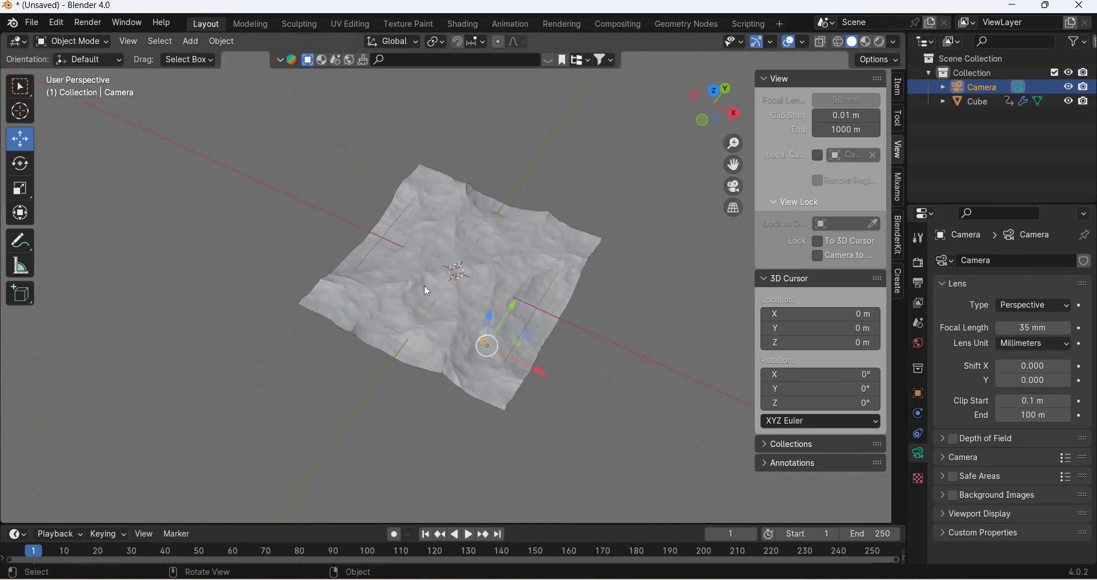
left_click(582, 365)
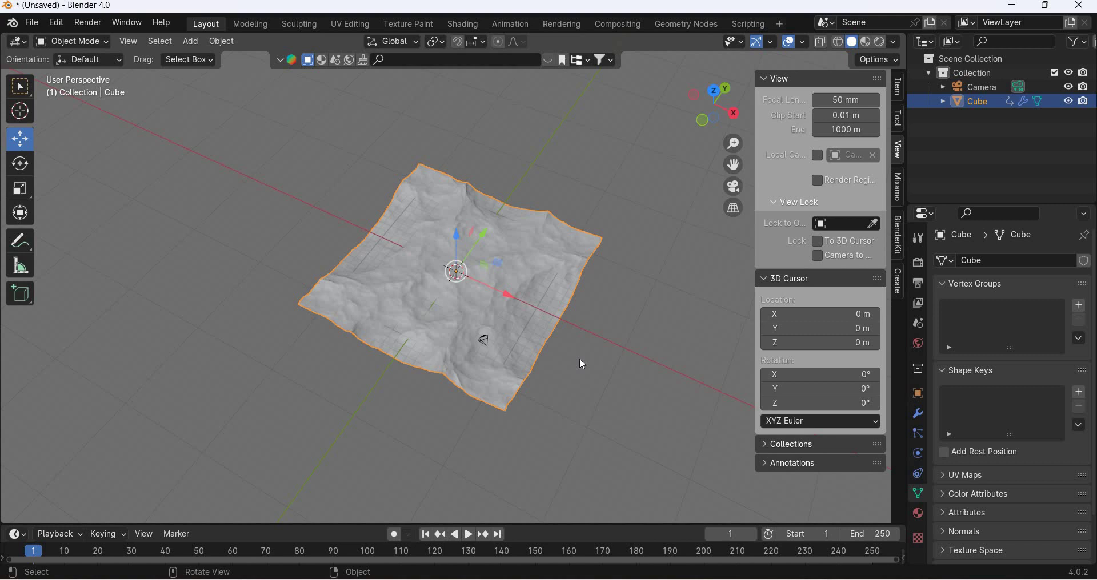
key("KP_7")
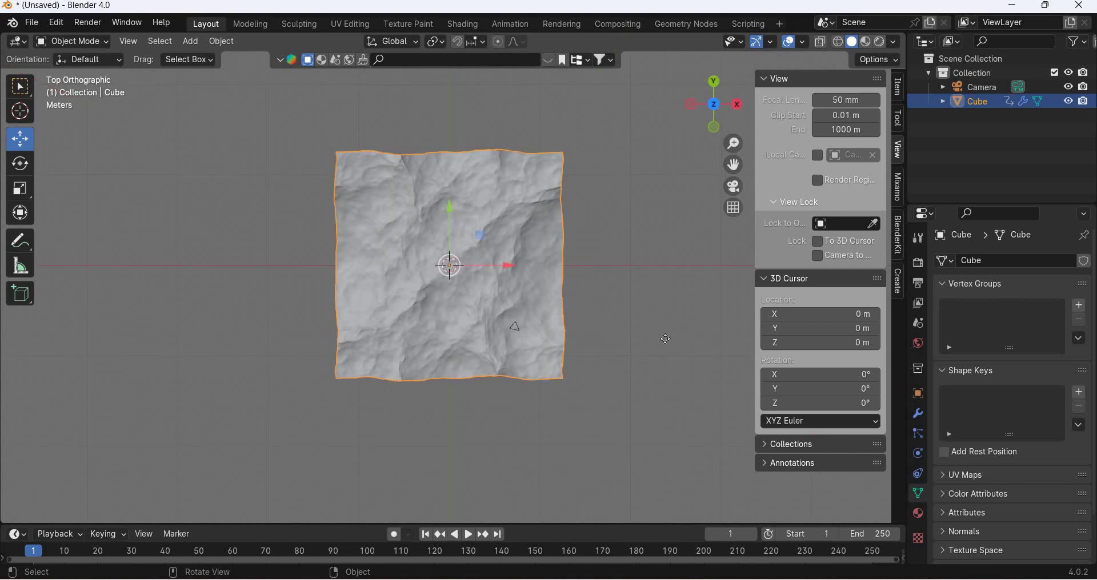
key("shift+d")
right_click(450, 217)
left_click_drag(449, 208, 435, 480)
left_click(556, 305)
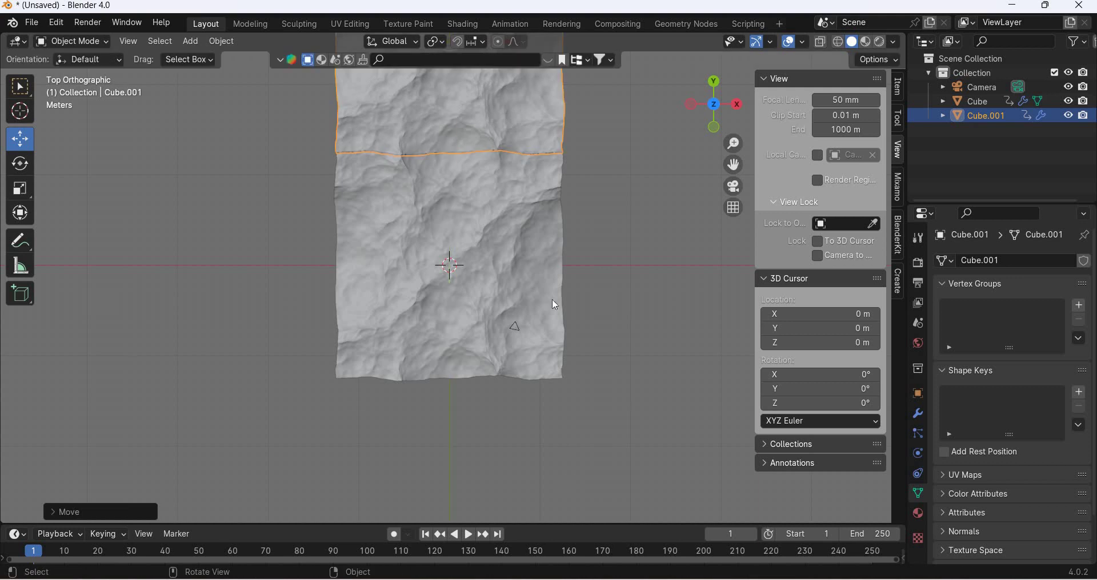
Set the ocean copy's Y location to 25 m.
middle_click_drag(355, 310, 229, 468, "shift")
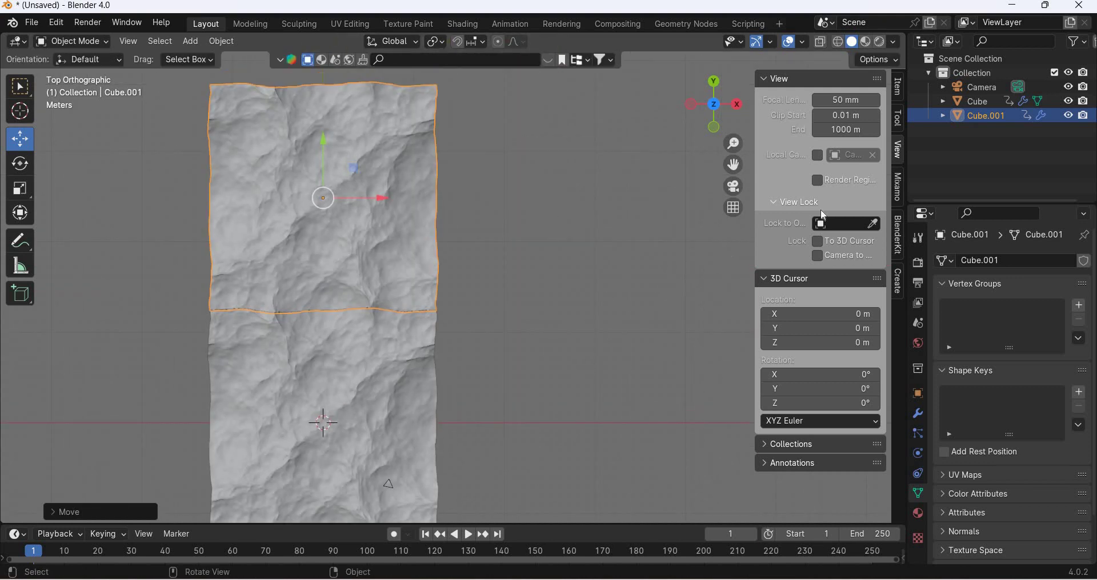
left_click(897, 86)
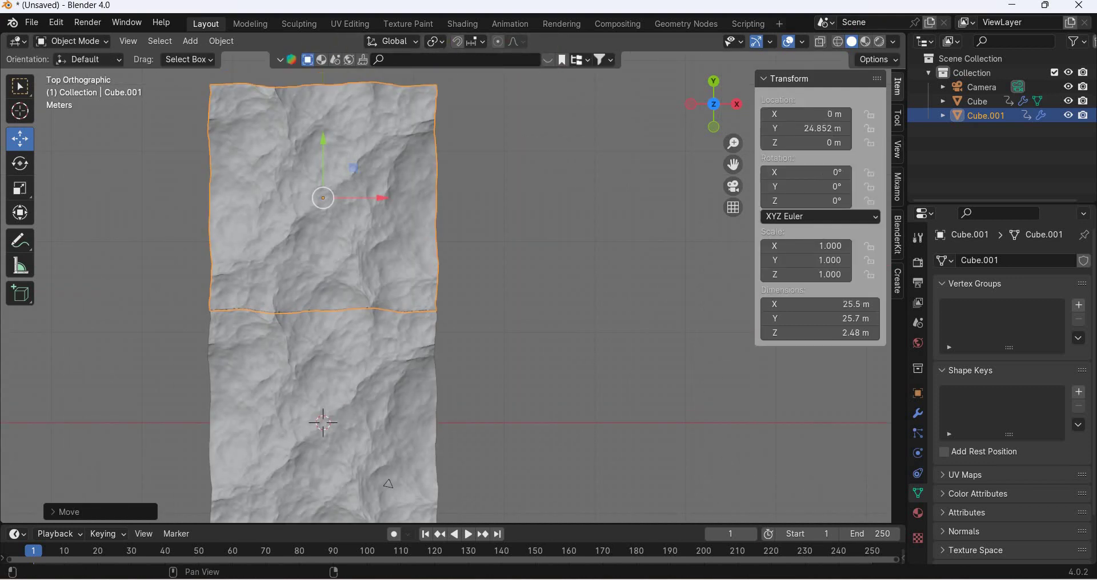
double_click(834, 128)
key("Return")
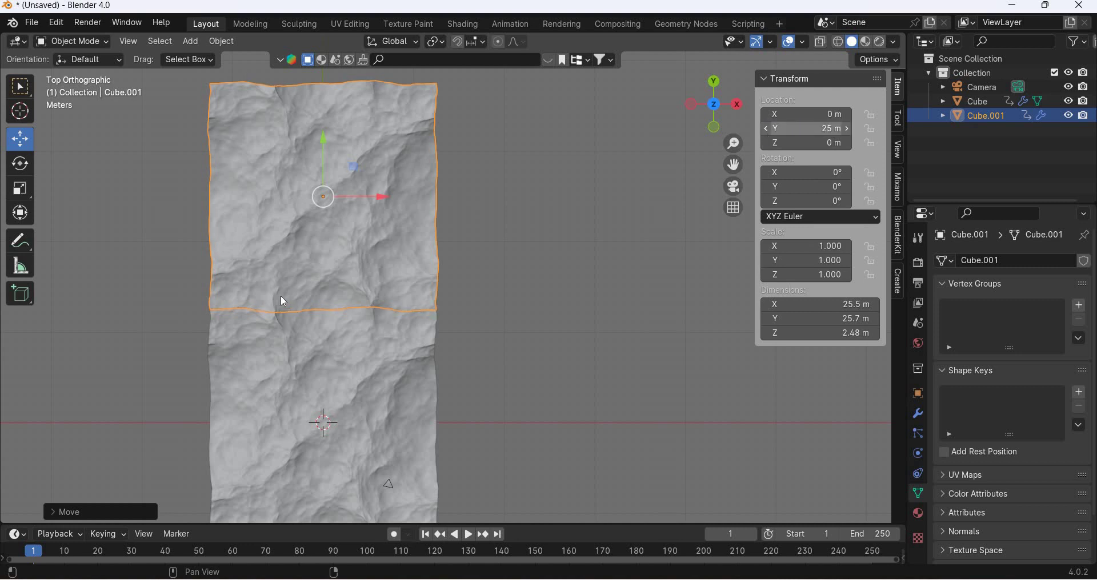
Duplicate both ocean tiles together and move the copies along X to about 27.2 m.
left_click_drag(291, 413, 337, 409, "shift")
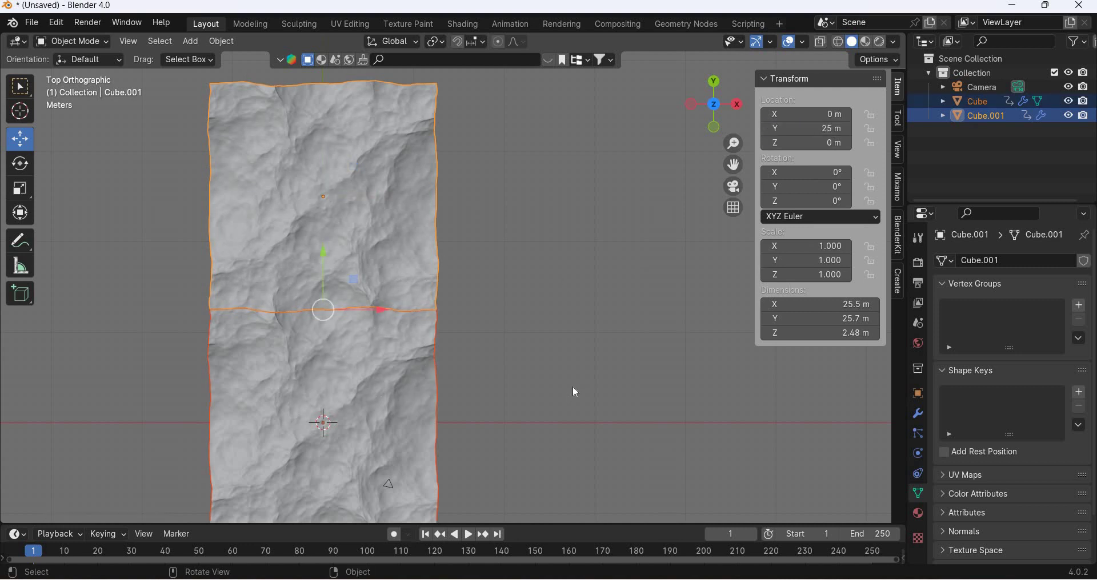
key("shift+d")
key("shift+d")
key("Escape")
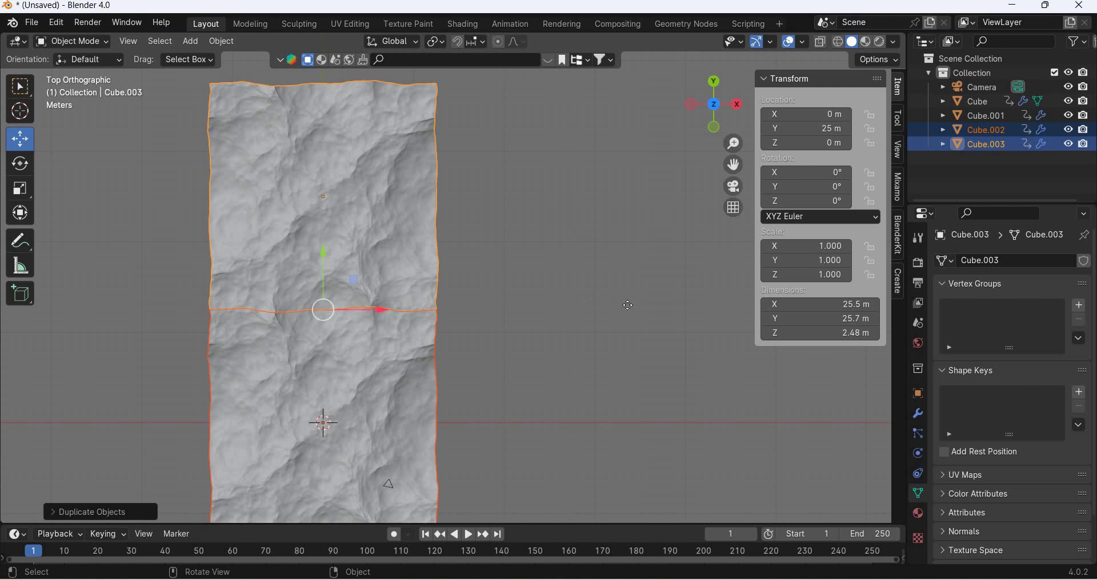
left_click_drag(382, 309, 627, 310)
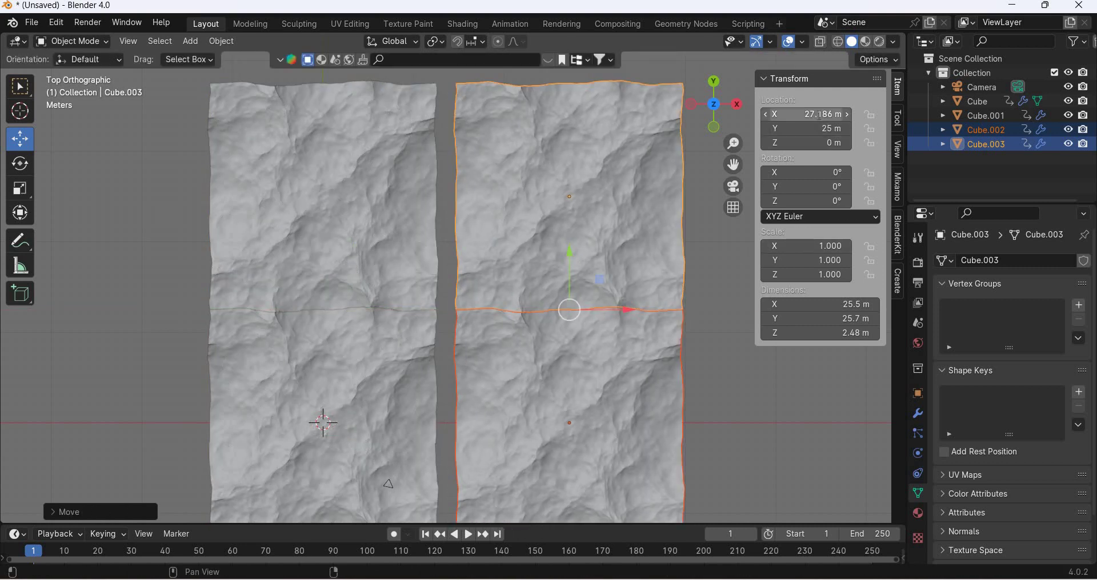
Set the X location of both new ocean tiles, Cube.003 and Cube.002, to 25 m to close the gap.
key("Return")
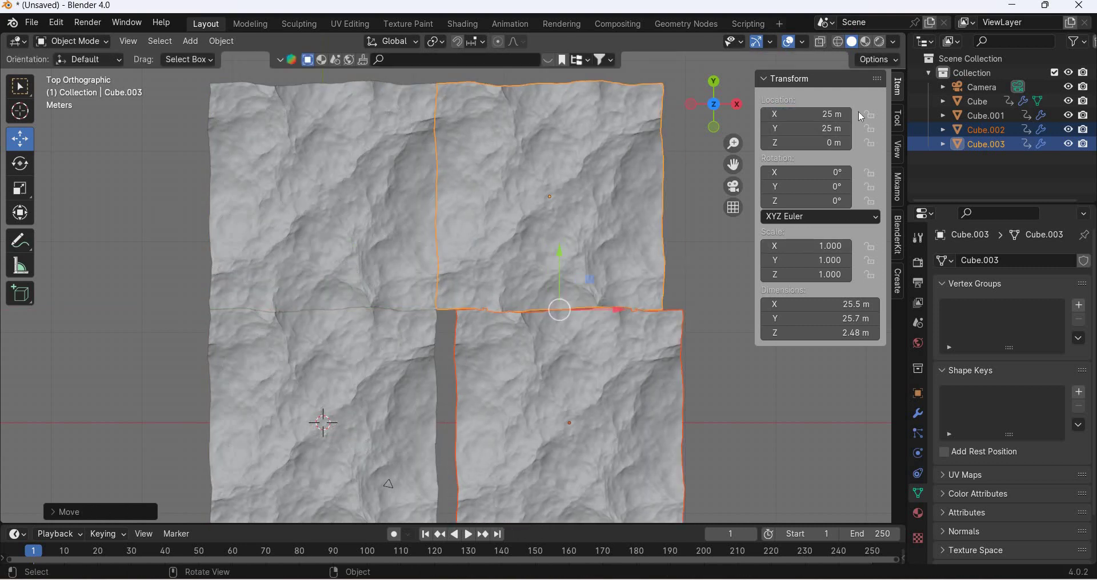
left_click(986, 129)
left_click(820, 114)
type("2")
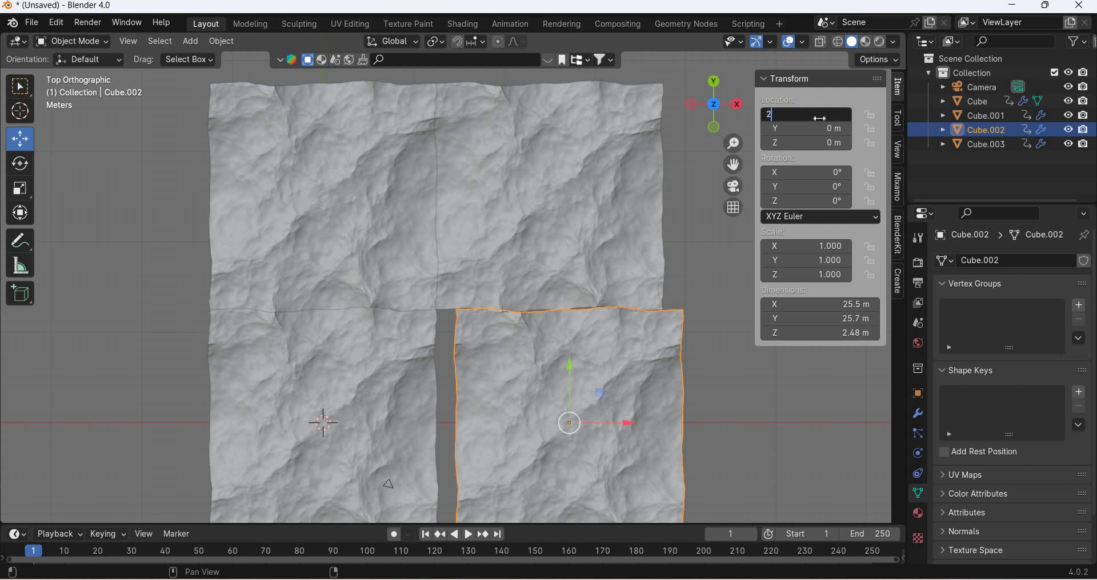
type("5")
key("Return")
Deselect everything and play the animation to check the waves across the four ocean tiles in perspective.
key("alt+a")
middle_click_drag(601, 328, 582, 393)
scroll(584, 459, "down", 3)
scroll(582, 462, "up", 1)
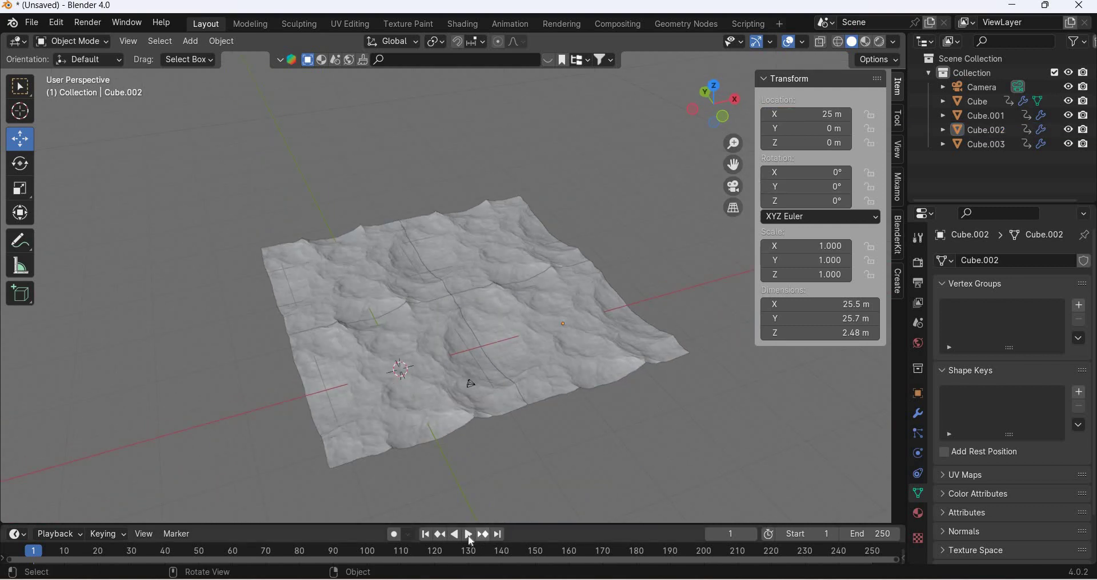
left_click(469, 536)
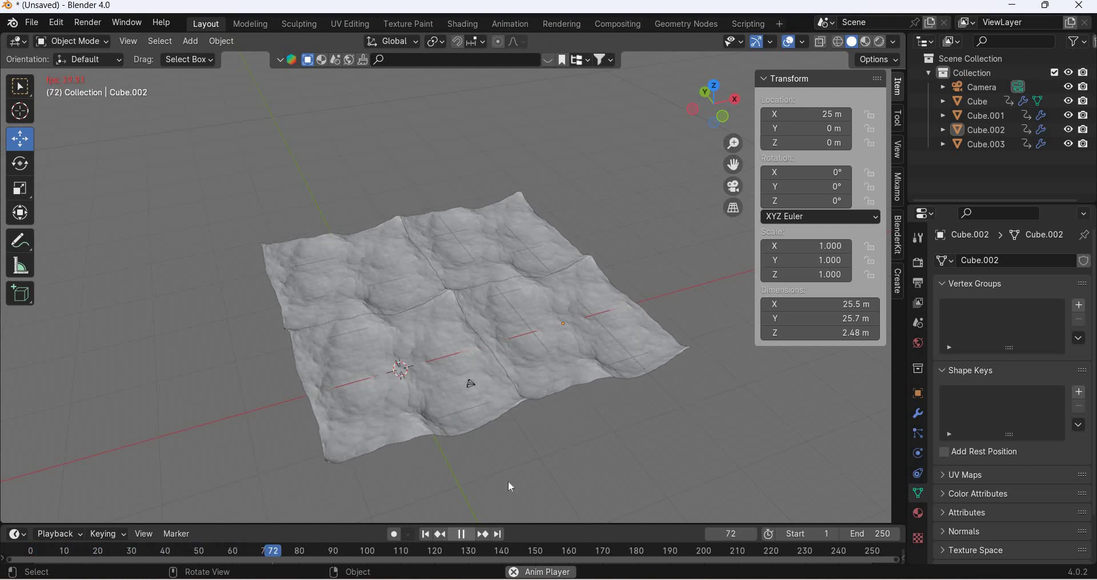
key("space")
Select the camera and move it in top view to the ocean's outer corner, about X -7.99 m, Y -8.75 m.
middle_click_drag(572, 416, 511, 347)
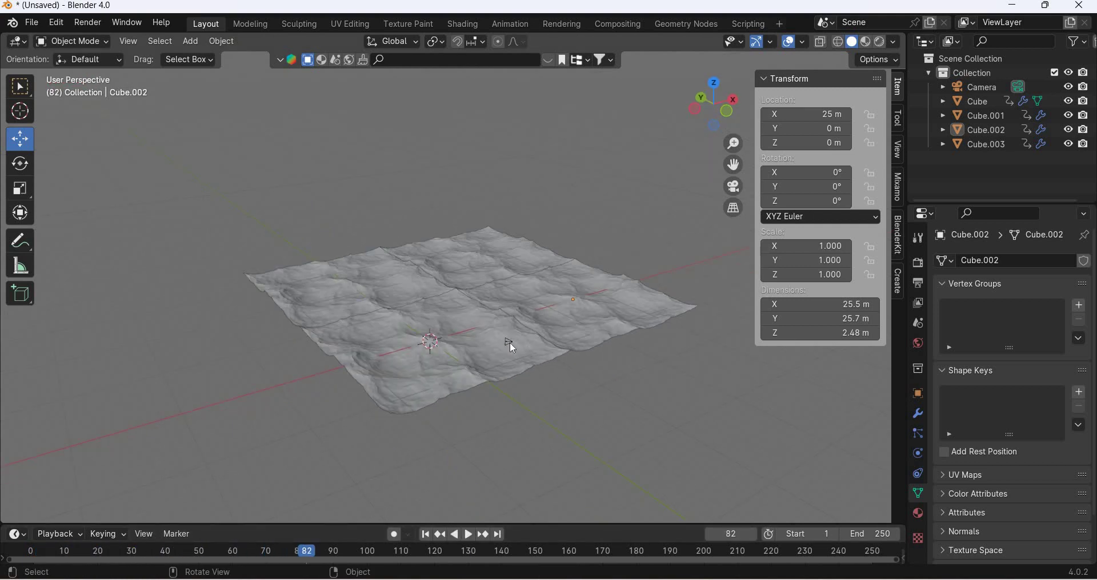
left_click(543, 392)
key("KP_7")
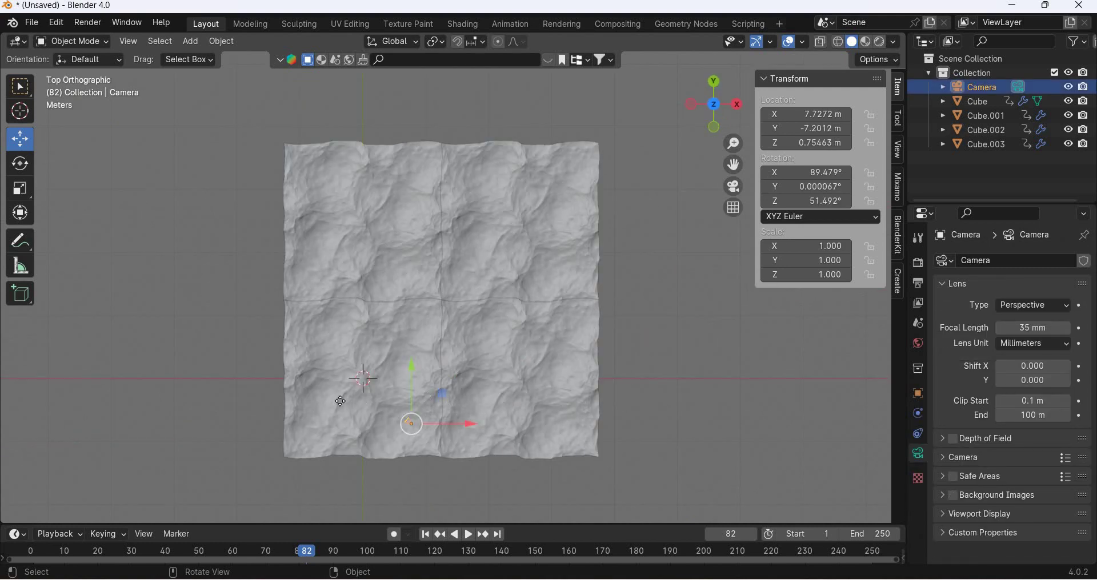
key("g")
left_click(21, 173)
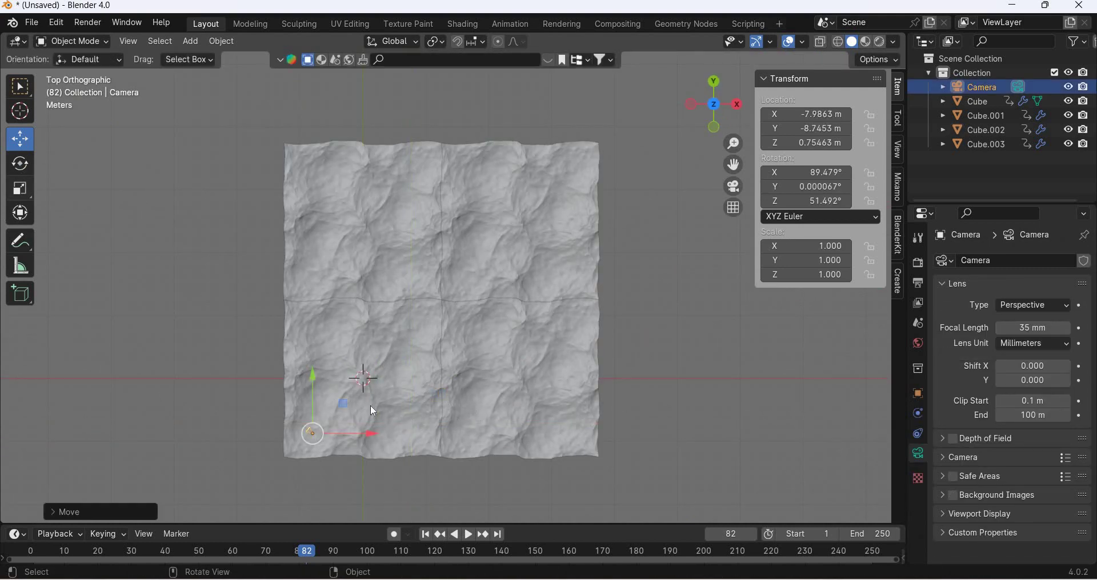
Rotate the camera about Z to about -69.6° so it faces across the tiled ocean, and switch back to the Move tool.
left_click(20, 165)
left_click_drag(347, 391, 395, 454)
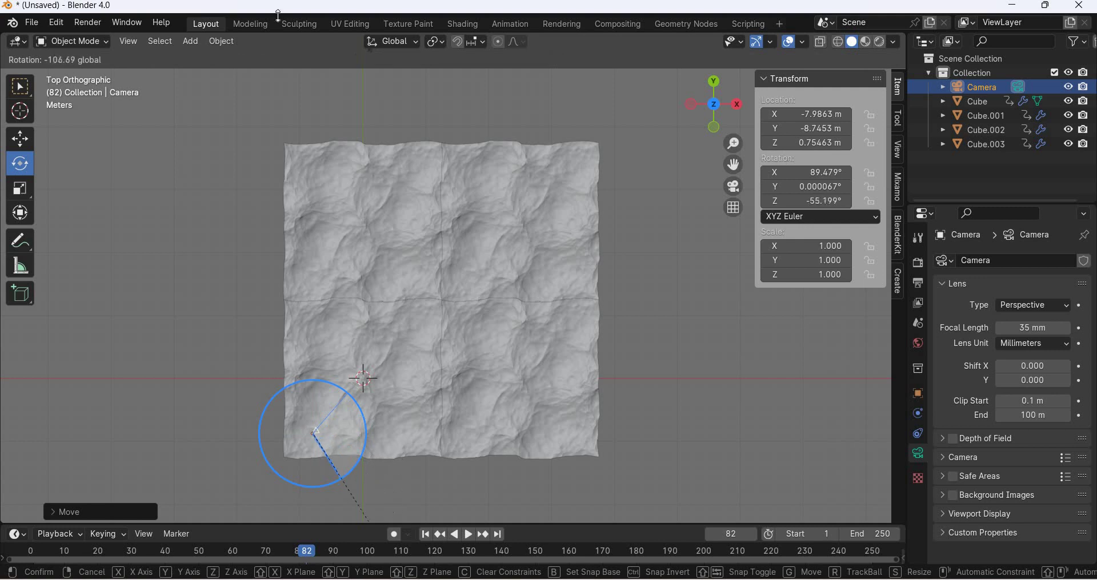
left_click_drag(341, 520, 342, 520)
key("shift+space")
key("g")
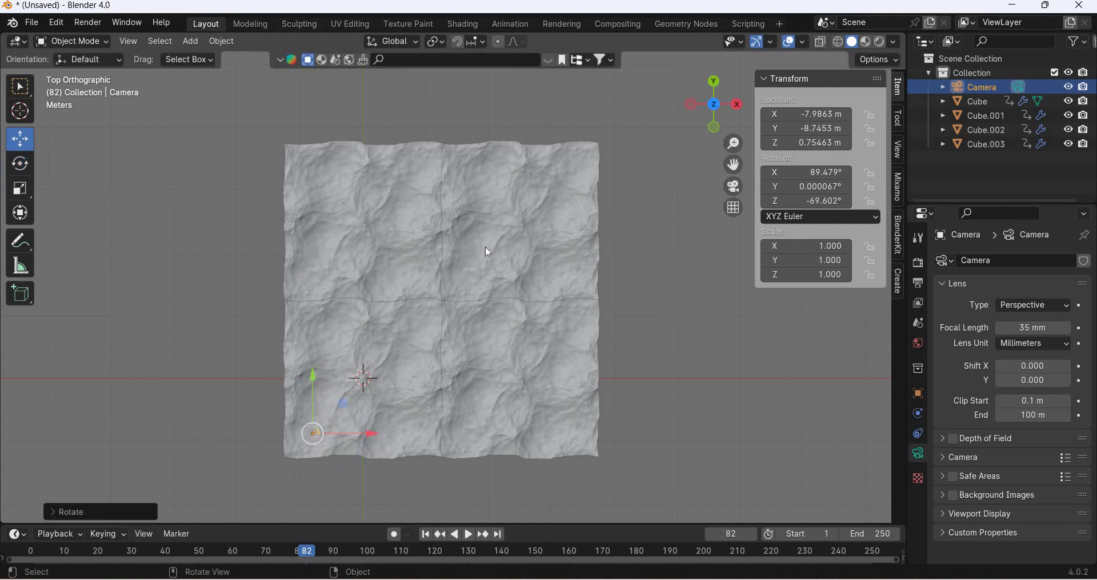
Look through the camera, lock it to the view, and tilt it slightly downward over the waves.
key("KP_0")
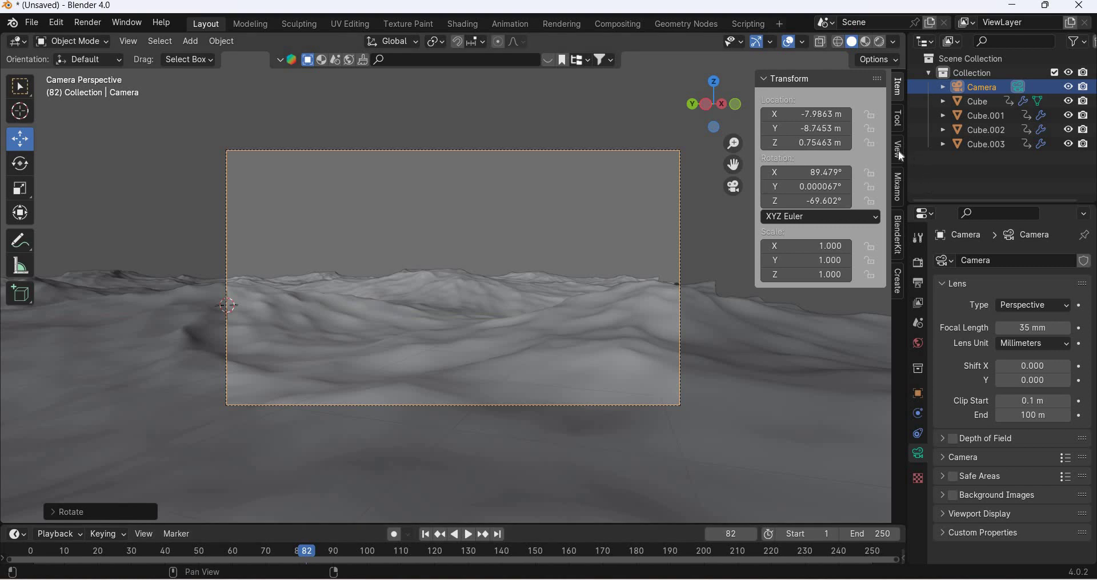
scroll(827, 268, "down", 2, "ctrl")
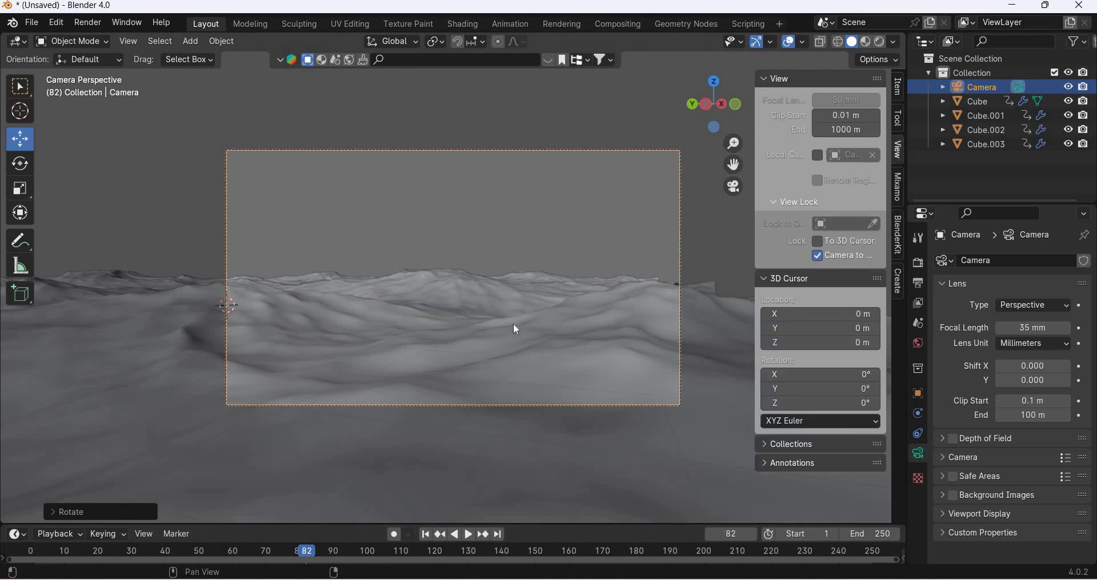
middle_click_drag(513, 323, 526, 516)
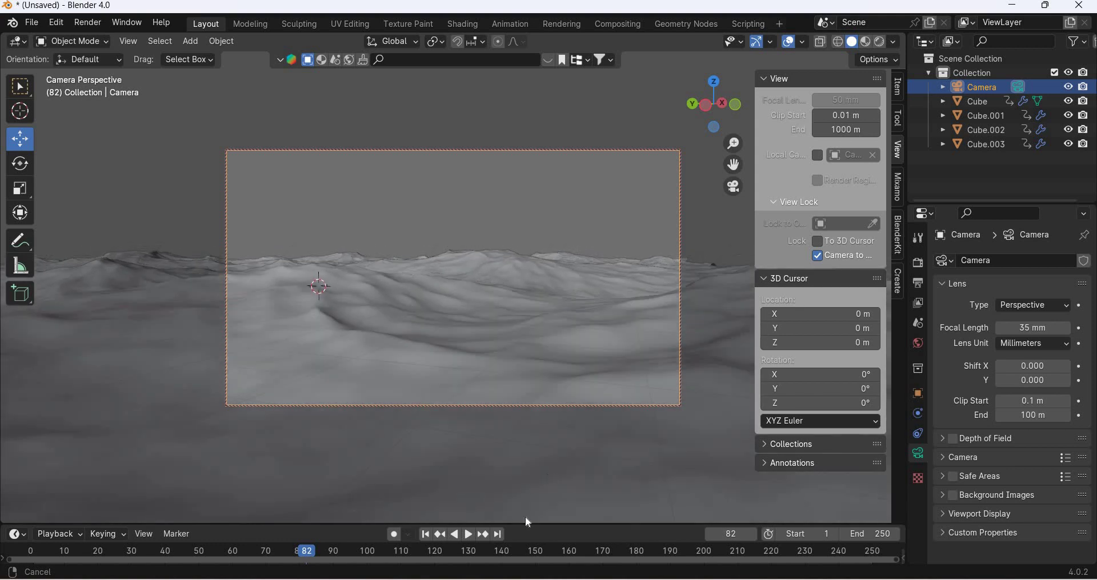
Preview the animation through the camera, return to the first frame, and unlock the camera from the view.
left_click(470, 536)
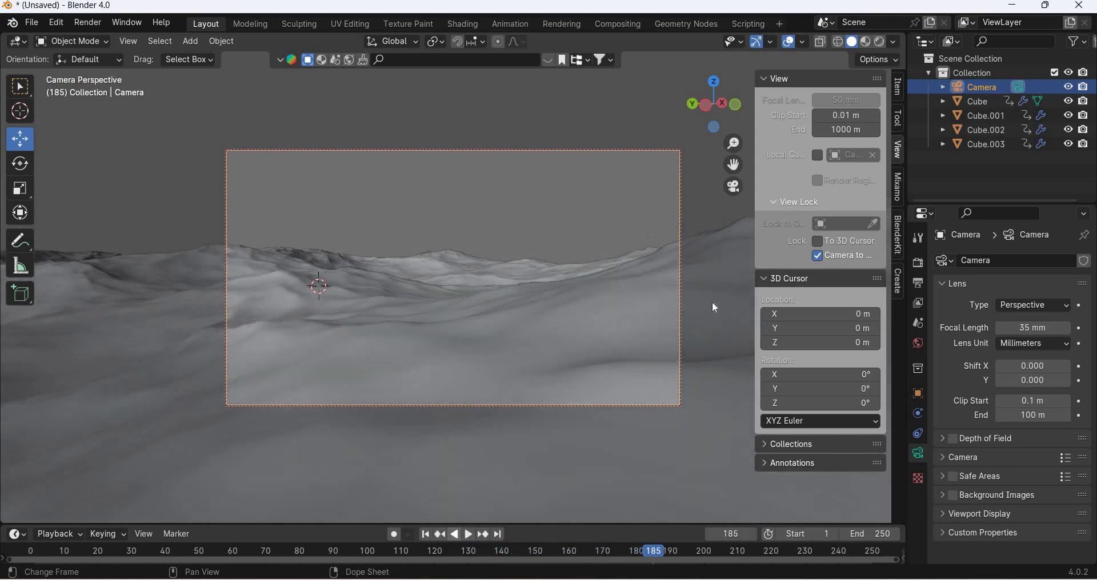
key("shift+Left")
left_click(816, 256)
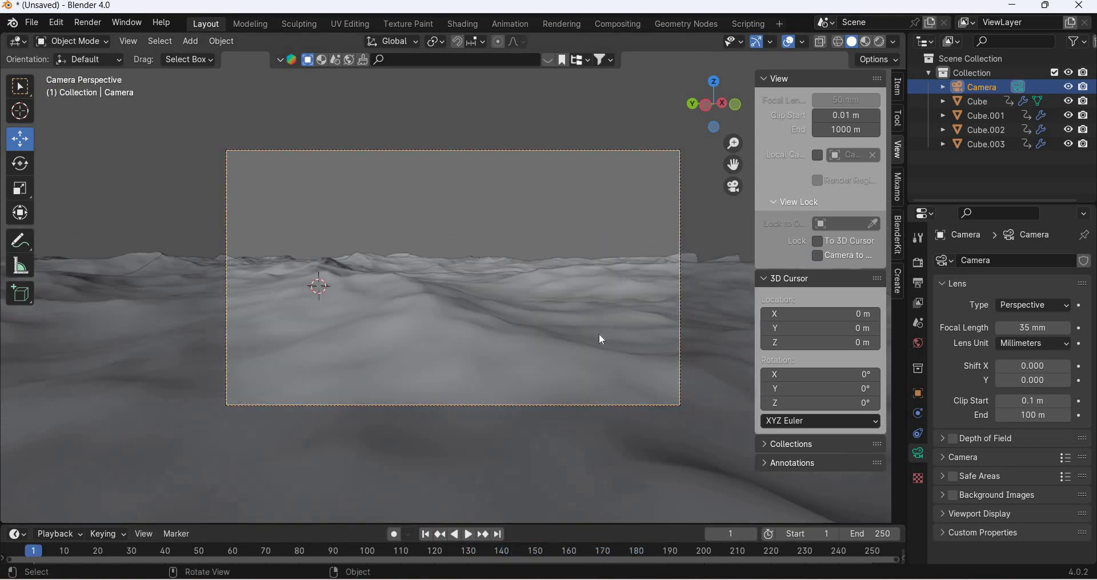
Set the Ocean modifier's viewport and render resolution to 7 on the distant tile Cube.002.
middle_click_drag(602, 340, 848, 410)
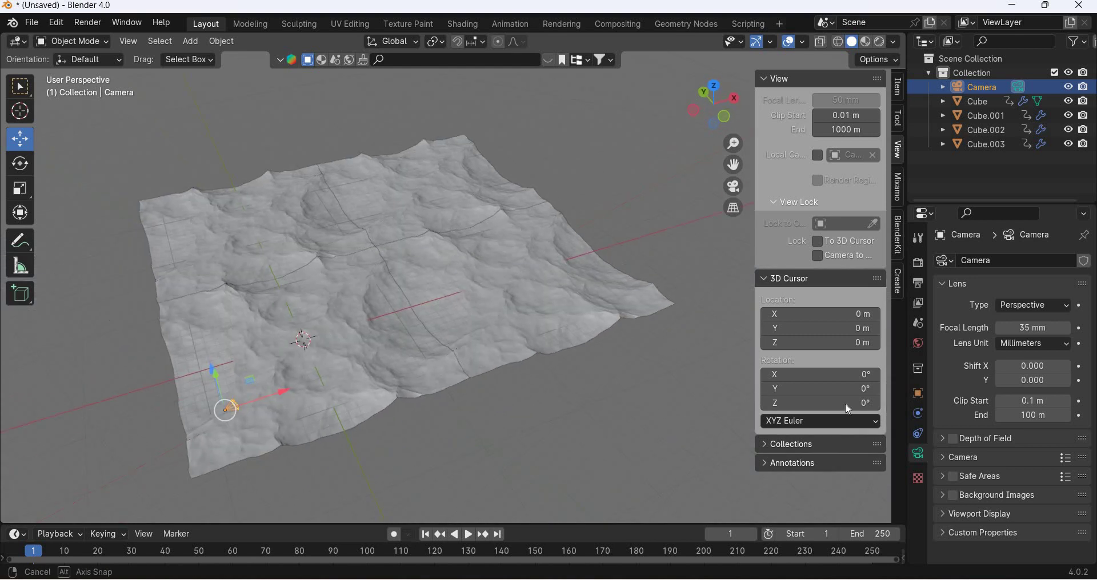
left_click(512, 299)
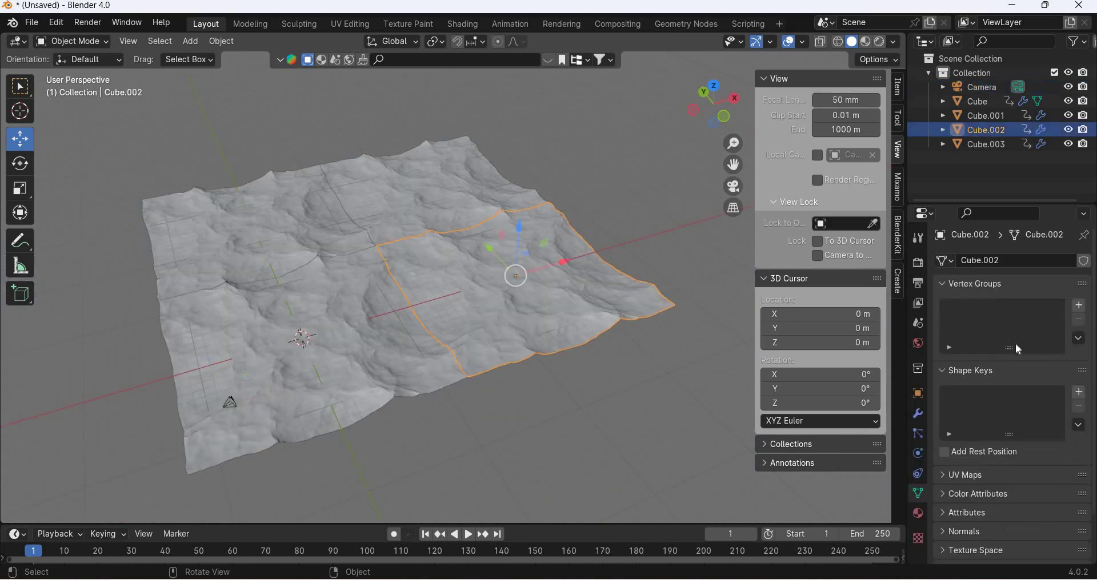
left_click(918, 414)
left_click_drag(1034, 351, 1034, 365)
type("7")
key("Return")
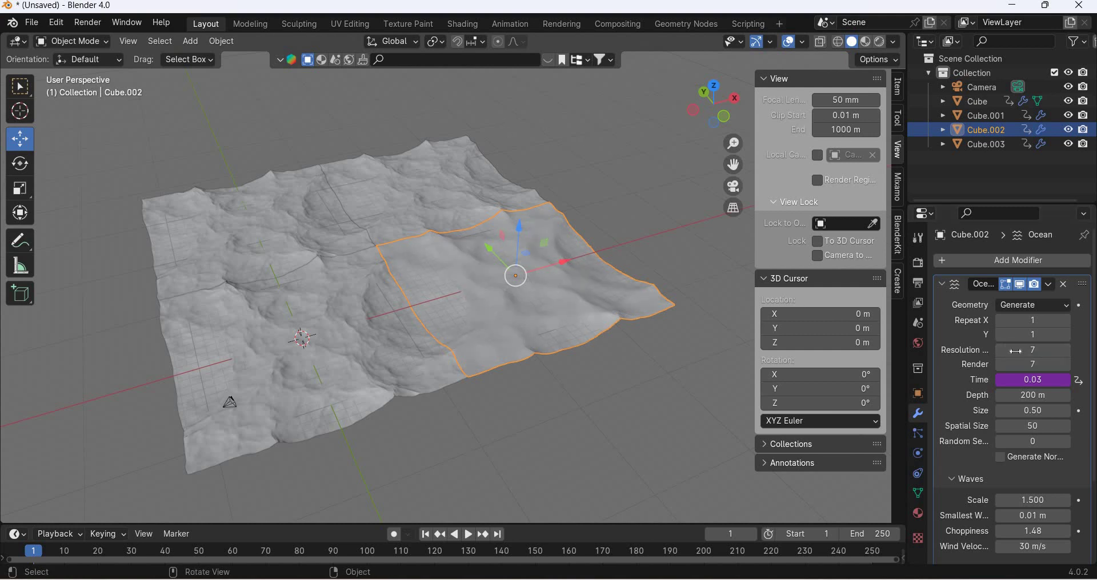
Set the Ocean modifier's viewport and render resolution to 7 on the far corner tile Cube.003.
left_click(987, 144)
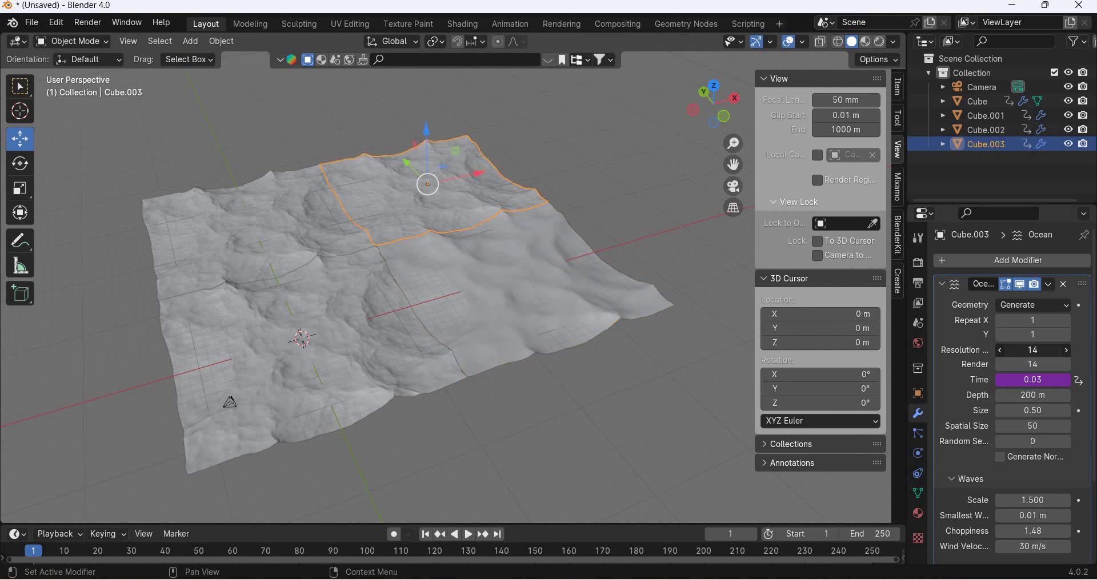
left_click_drag(1032, 351, 1033, 365)
type("7")
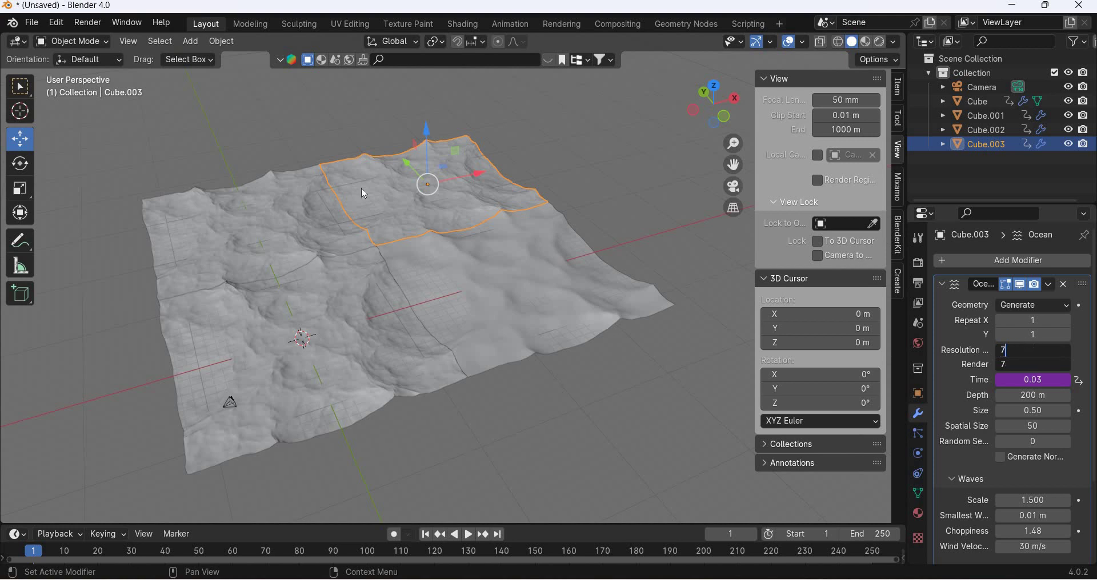
key("Return")
Lower the Ocean modifier's viewport and render resolution to 7 on tile Cube.001 and deselect it.
left_click(295, 193)
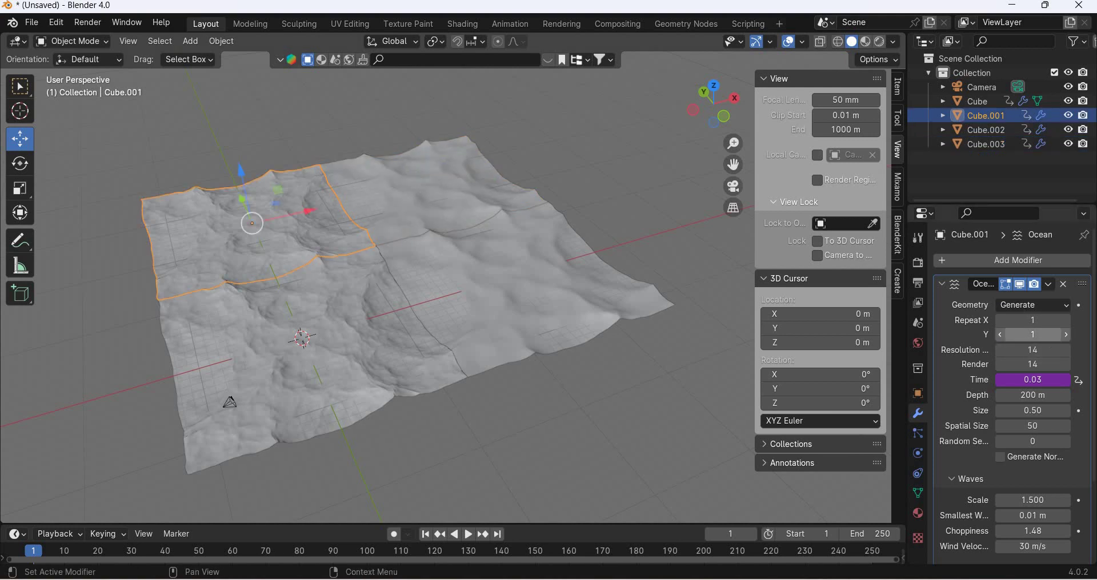
left_click_drag(1033, 349, 1033, 365)
type("7")
key("Return")
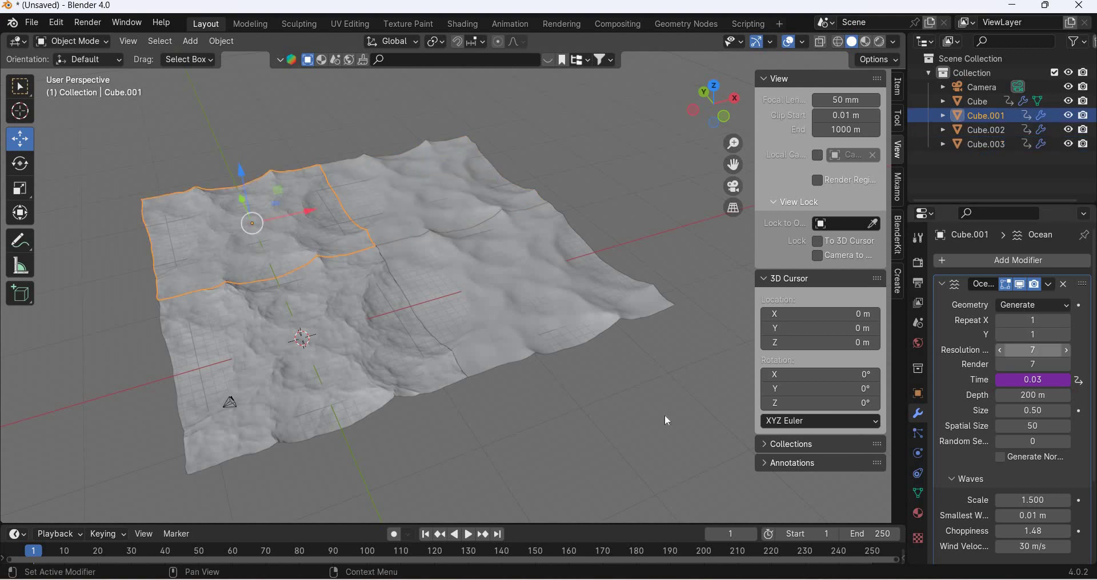
left_click(444, 400)
Give the shared ocean material a dark teal-blue base color and show it in Material Preview shading.
middle_click_drag(497, 364, 403, 338)
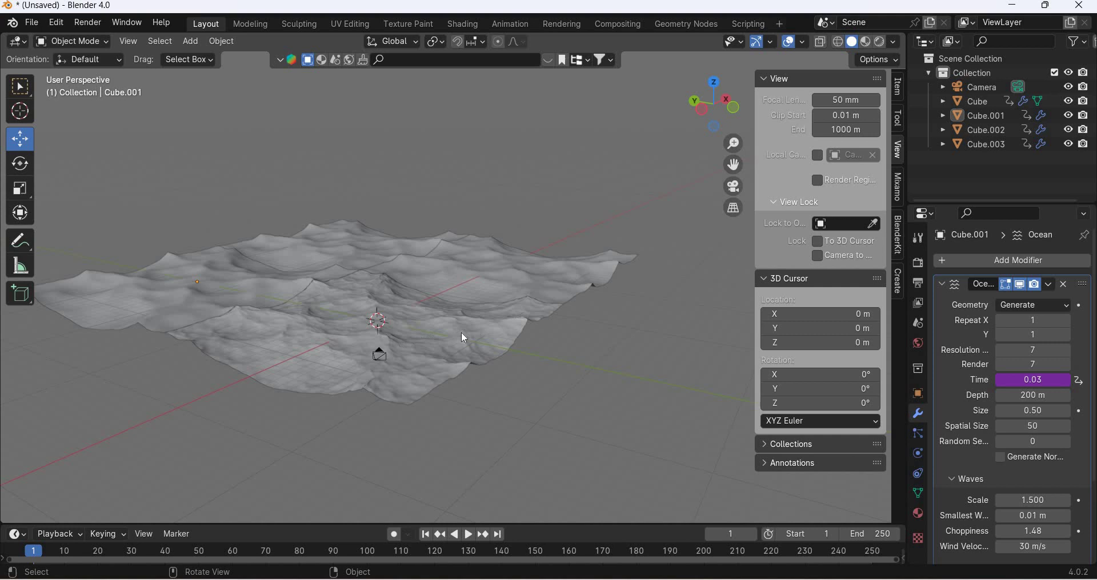
middle_click_drag(478, 304, 530, 290)
left_click(918, 513)
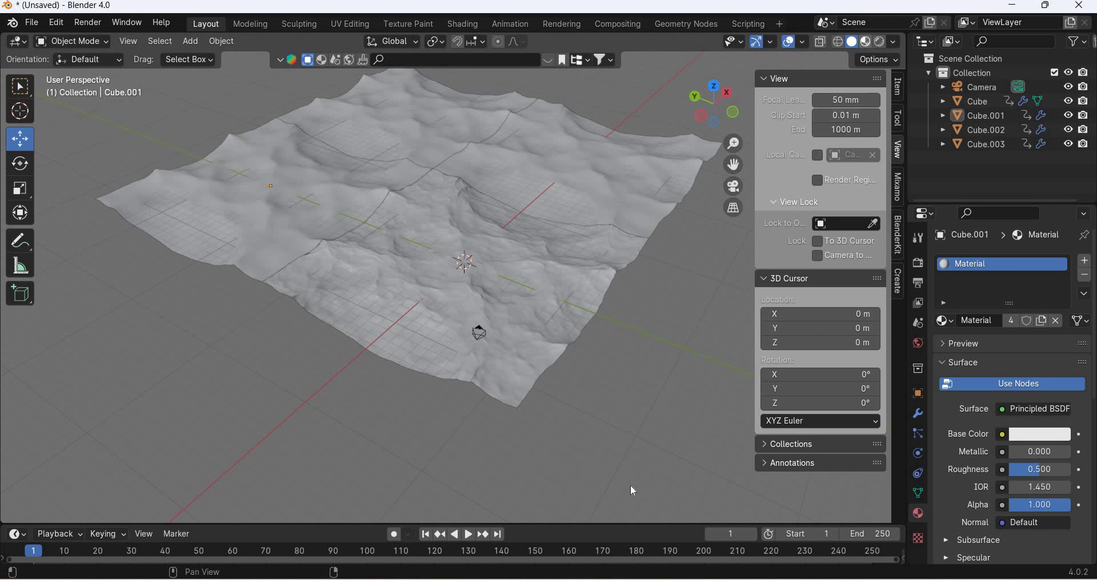
left_click(1041, 435)
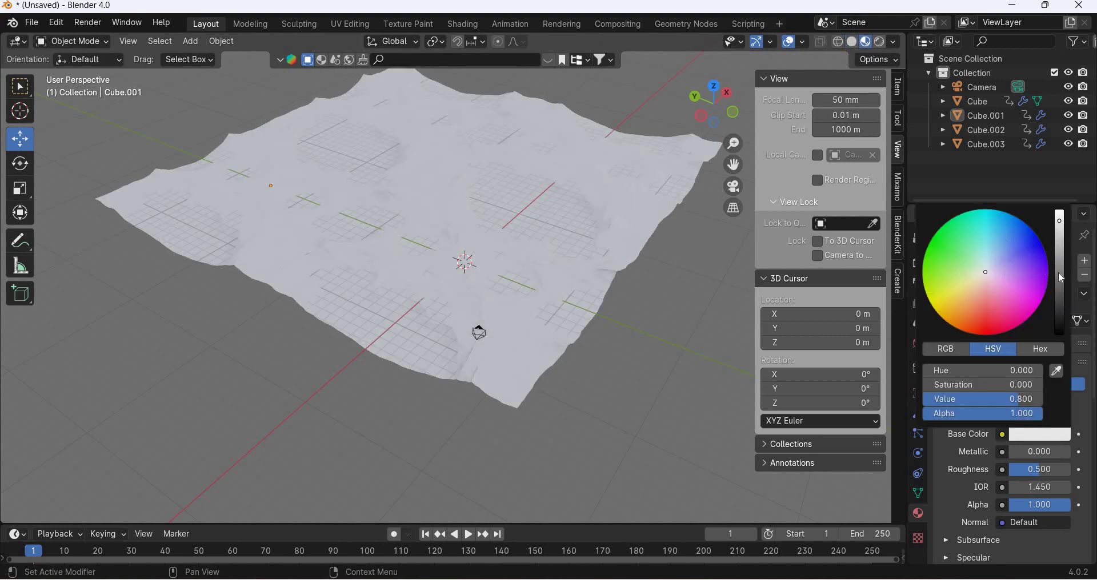
left_click(996, 229)
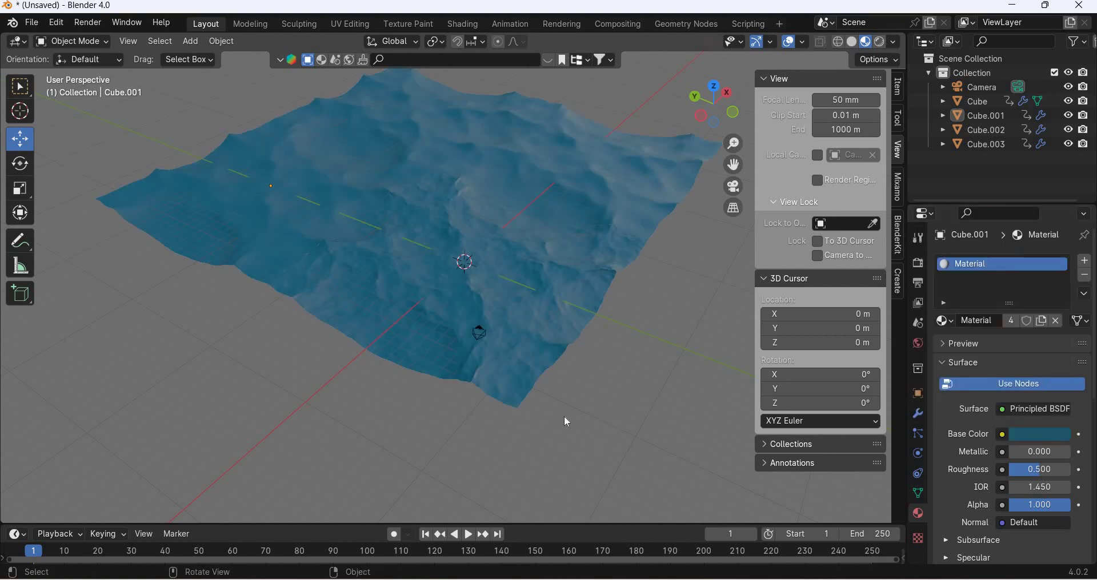
middle_click_drag(564, 416, 563, 390)
scroll(560, 393, "up", 4)
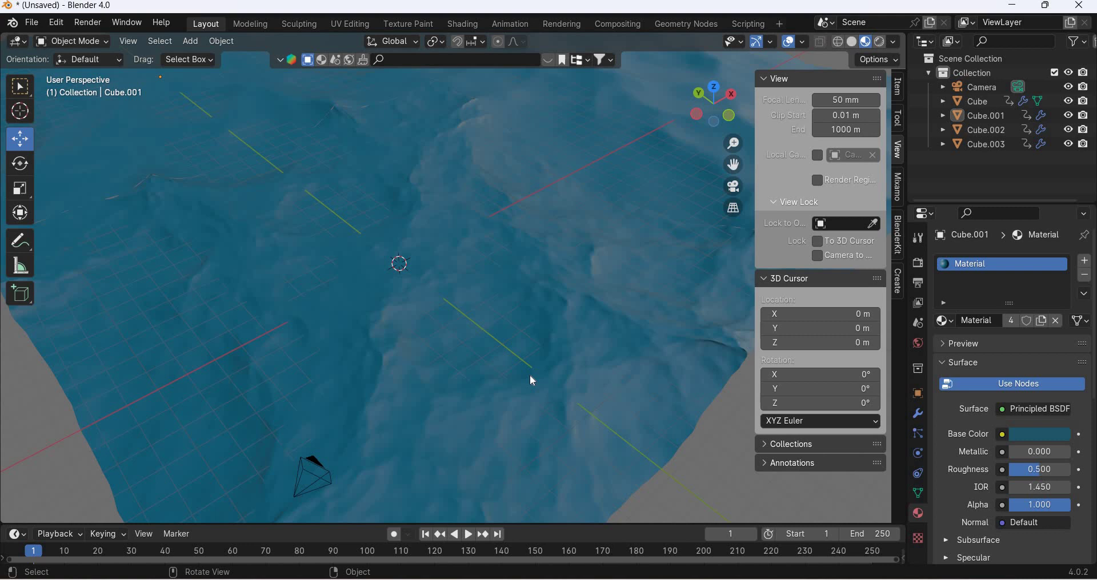
Switch to the Shading workspace and space the Principled BSDF and Material Output nodes widely apart.
left_click(463, 24)
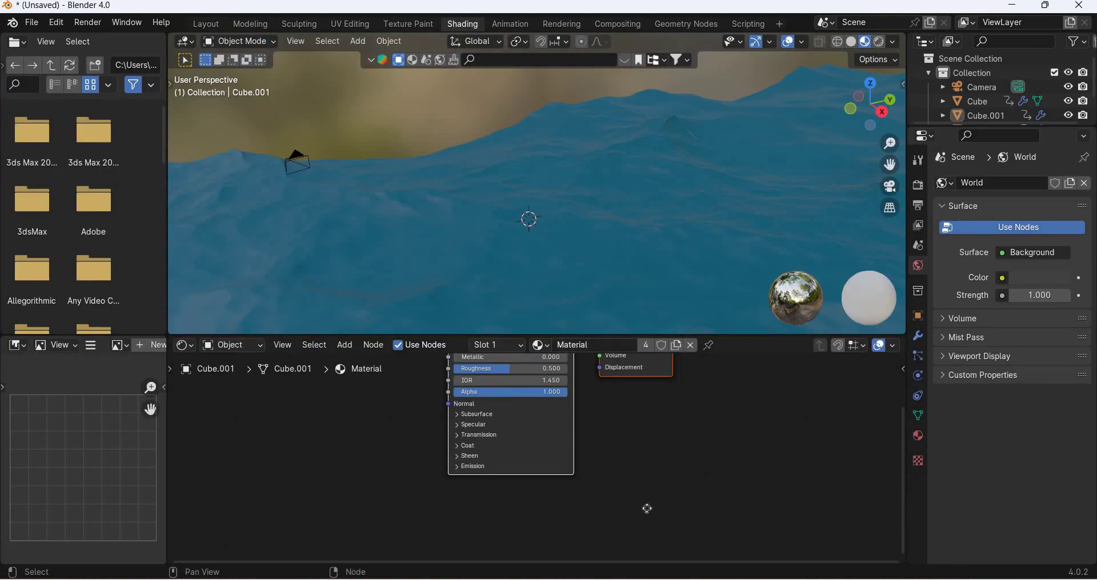
middle_click_drag(563, 422, 578, 494)
left_click_drag(645, 393, 789, 395)
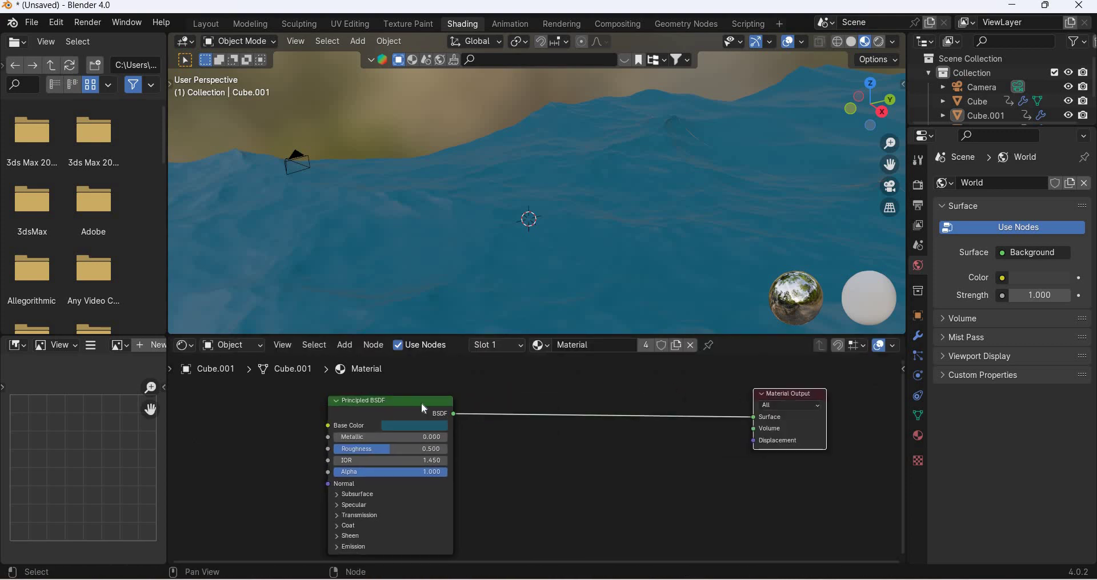
left_click_drag(420, 403, 420, 394)
left_click(539, 467)
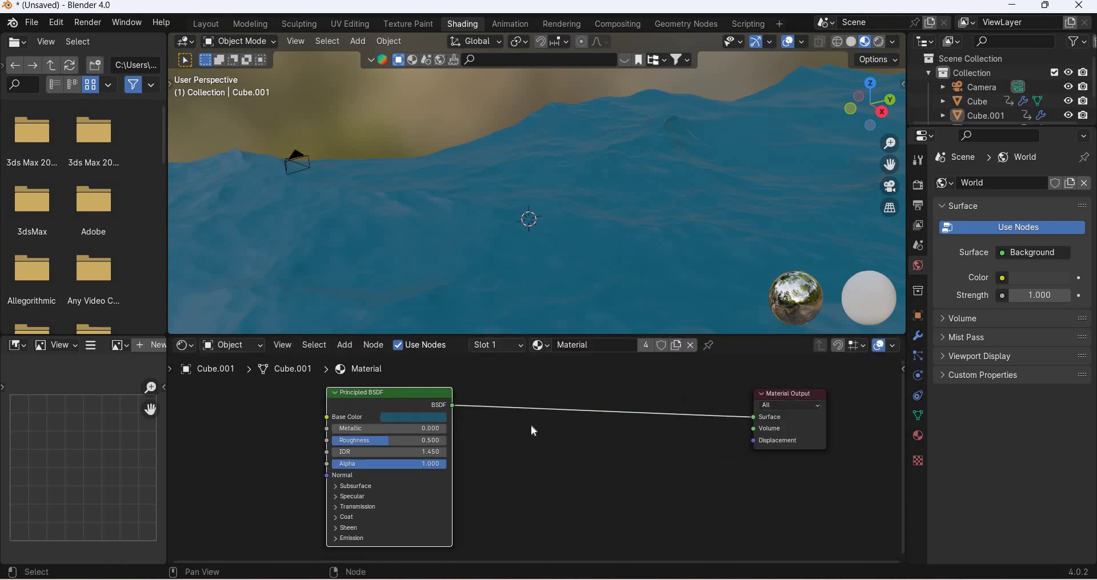
Add a second Principled BSDF node and place it below and beside the blue one.
key("shift+a")
left_click(519, 400)
type("p")
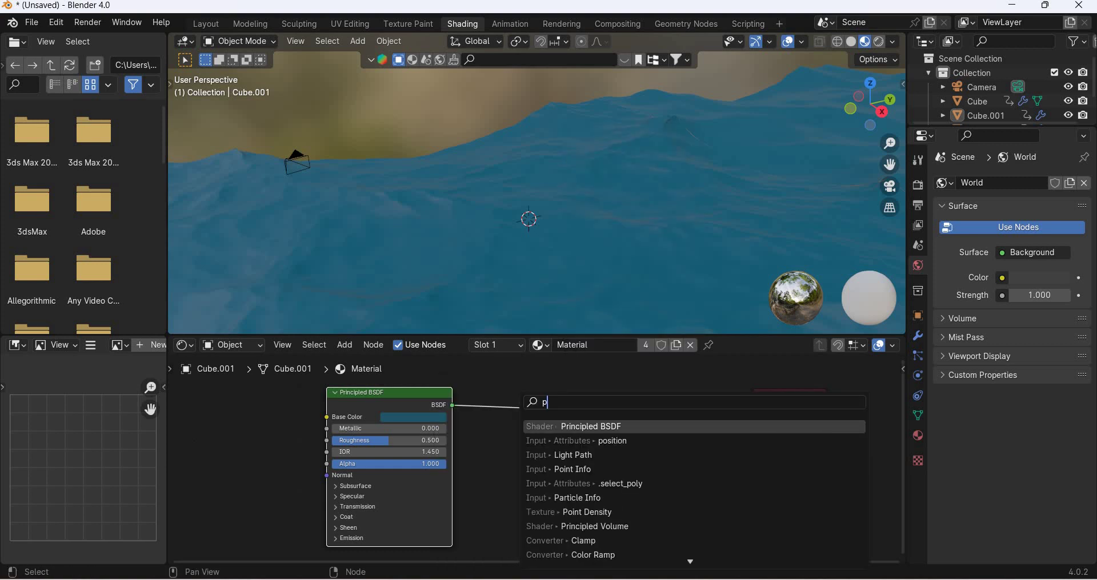
key("Return")
left_click(613, 477)
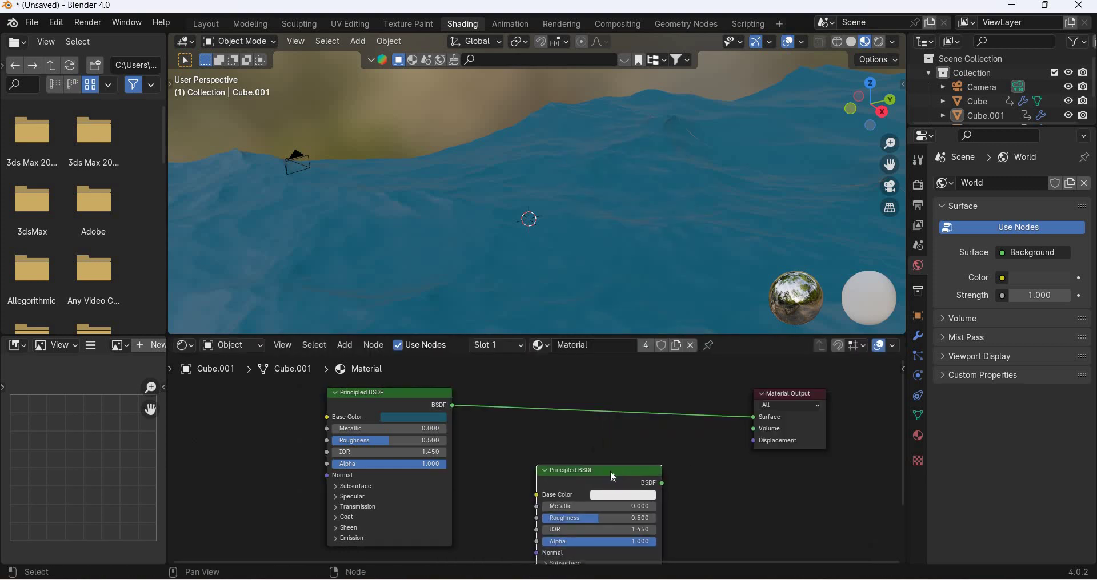
key("g")
left_click(687, 450)
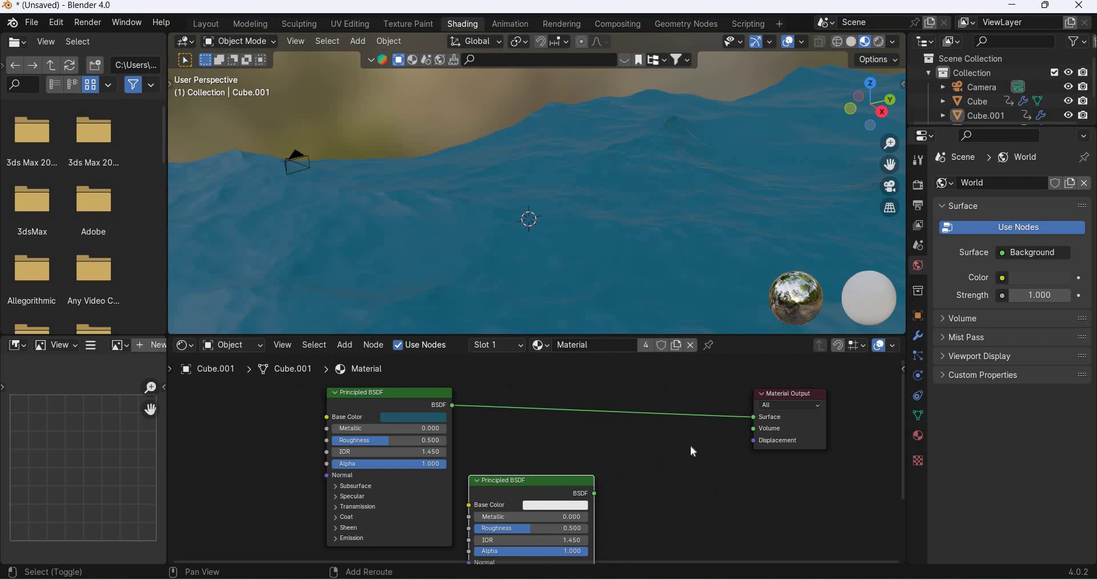
Insert a Mix Shader that blends the blue and white Principled BSDFs into the Material Output, with Fac at 0.447.
key("shift+a")
type("mi")
key("Down")
key("Down")
key("Down")
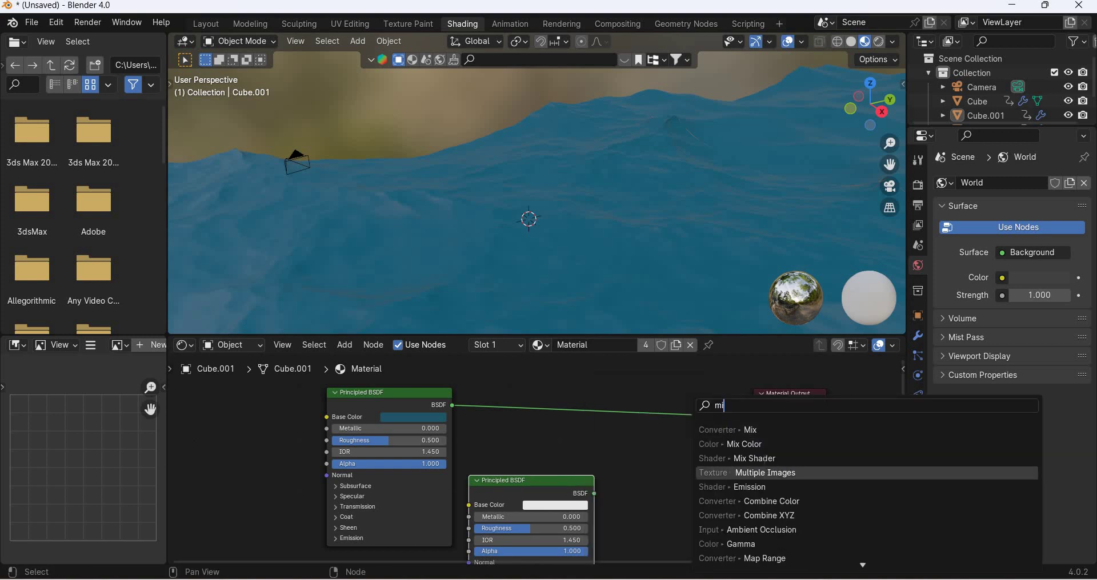
key("Up")
key("Up")
key("Up")
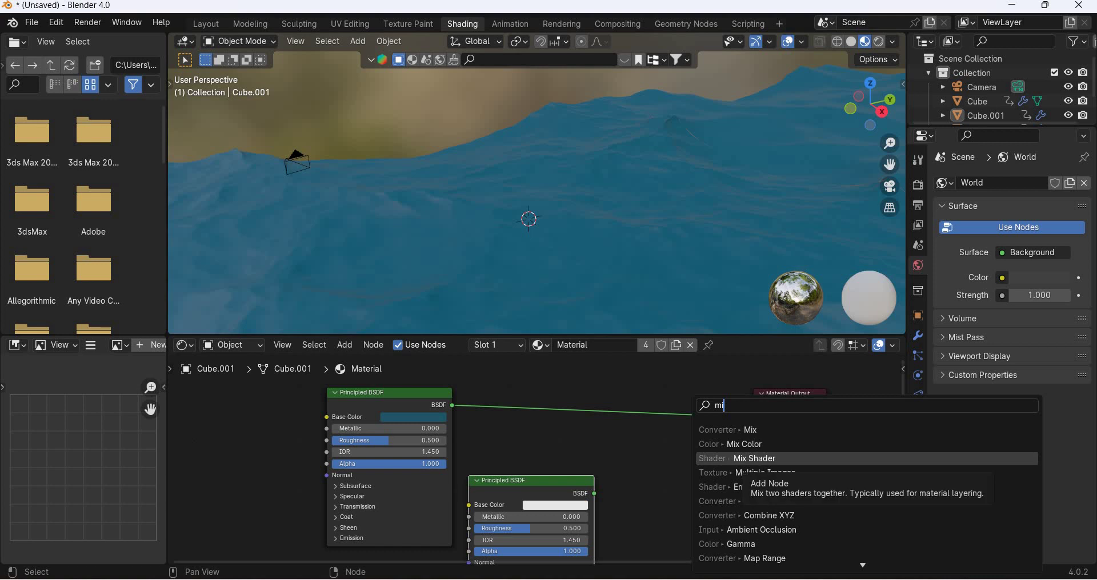
left_click(714, 461)
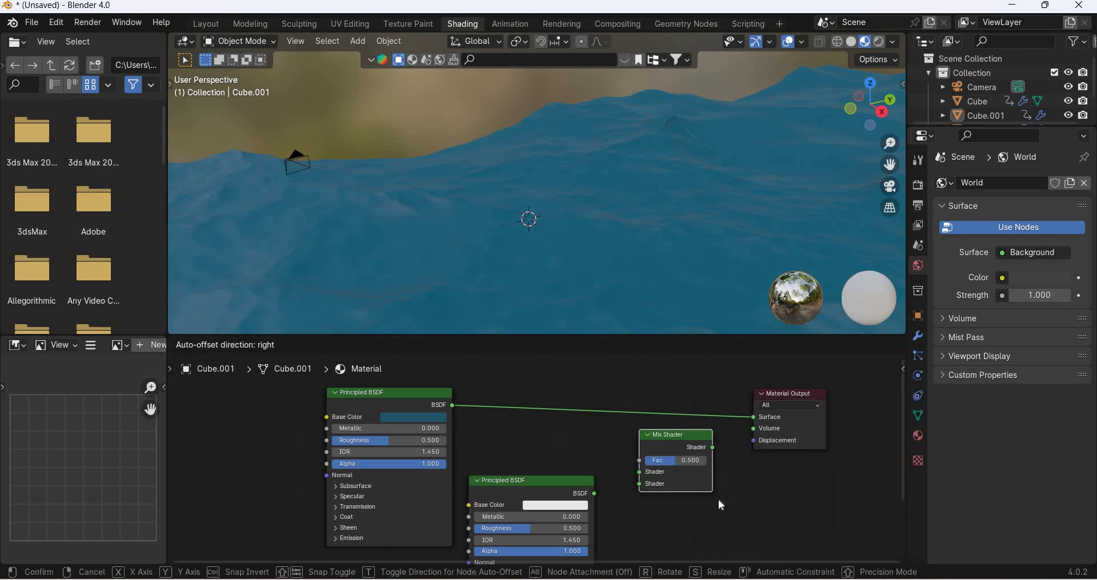
left_click(714, 465)
left_click_drag(594, 495, 634, 452)
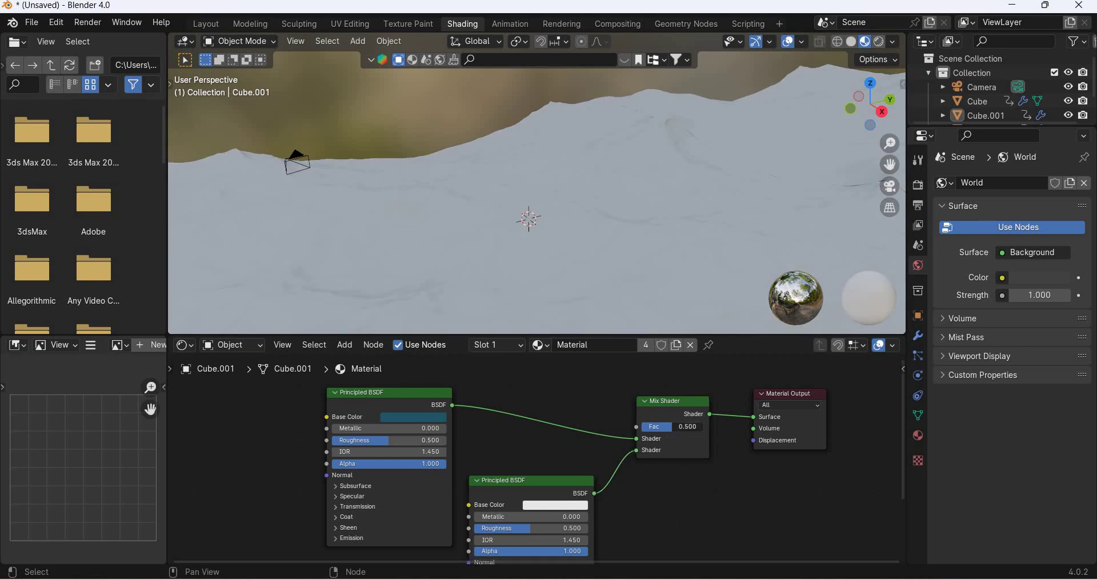
mouse_move(672, 428)
left_mouse_down()
mouse_move(638, 427)
mouse_move(703, 427)
mouse_move(670, 427)
left_mouse_up()
Set the blue Principled BSDF's transmission weight to 1.000 and its roughness to 0.000.
scroll(418, 499, "down", 2, "shift")
left_click(358, 473)
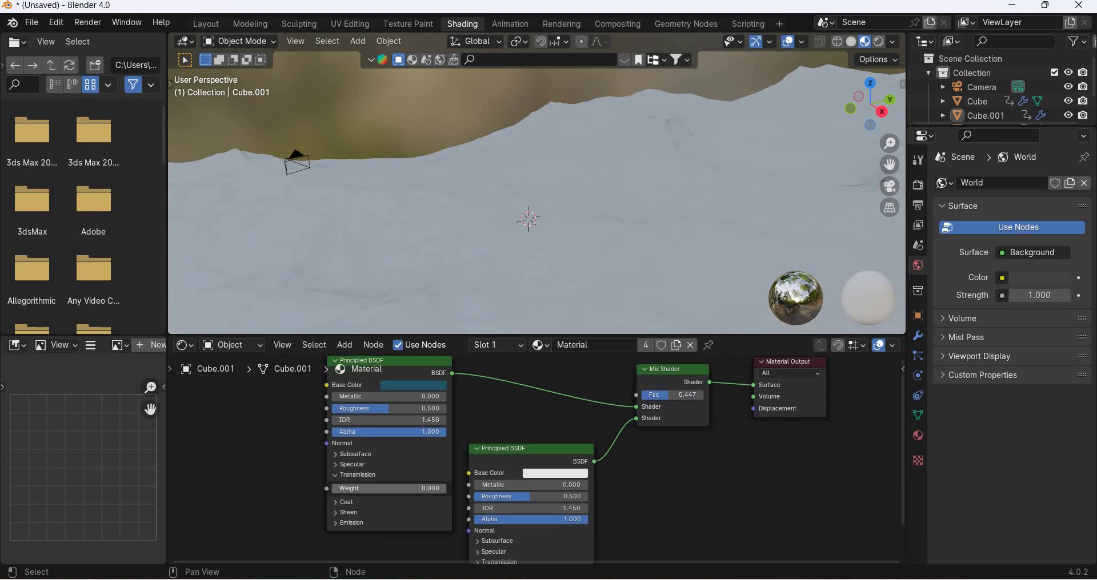
left_click_drag(467, 512, 850, 574)
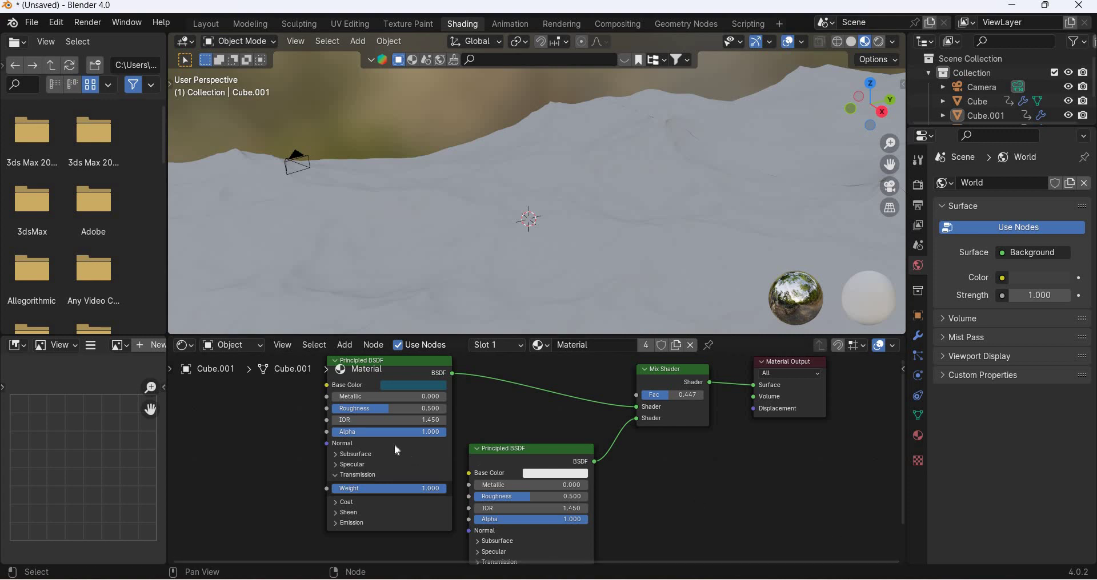
left_click_drag(426, 409, 387, 421)
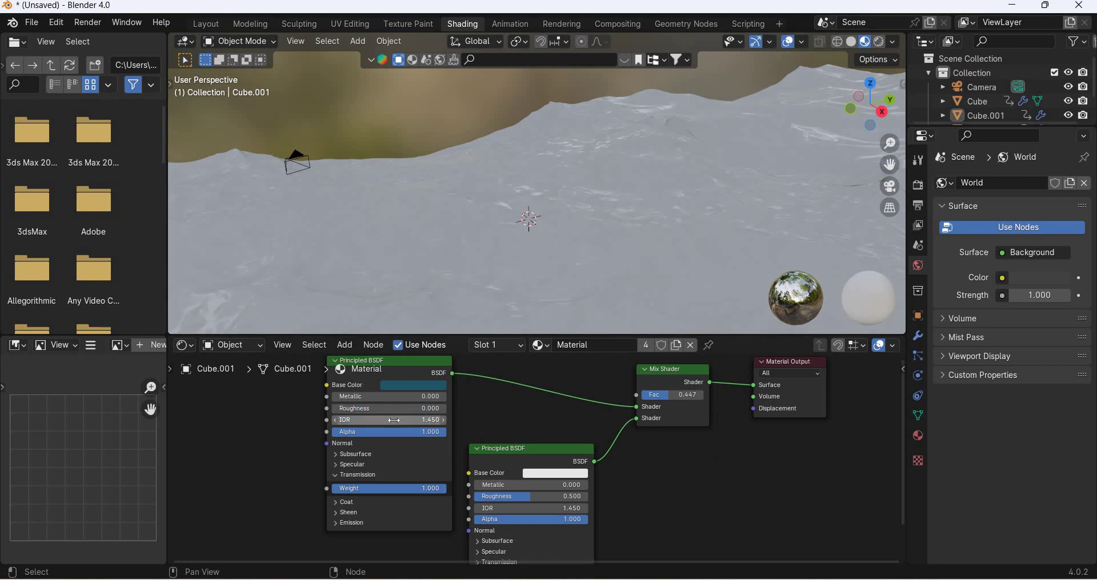
Adjust the Mix Shader's Fac to 0.427 and check the look of the water surface.
mouse_move(665, 399)
left_mouse_down()
mouse_move(633, 398)
mouse_move(688, 394)
mouse_move(651, 395)
mouse_move(674, 395)
left_mouse_up()
middle_click_drag(504, 240, 557, 252)
scroll(557, 251, "down", 4)
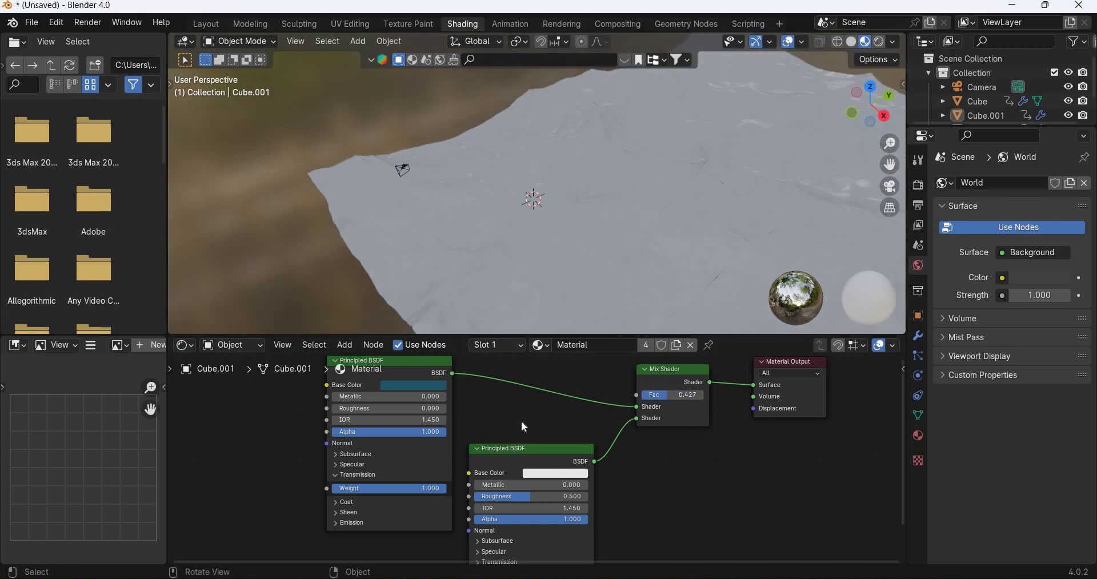
middle_click_drag(521, 420, 489, 550)
middle_click_drag(454, 495, 417, 434)
Enable Foam in the Ocean modifier of the near tile Cube and name its data layer f.
left_click(737, 245)
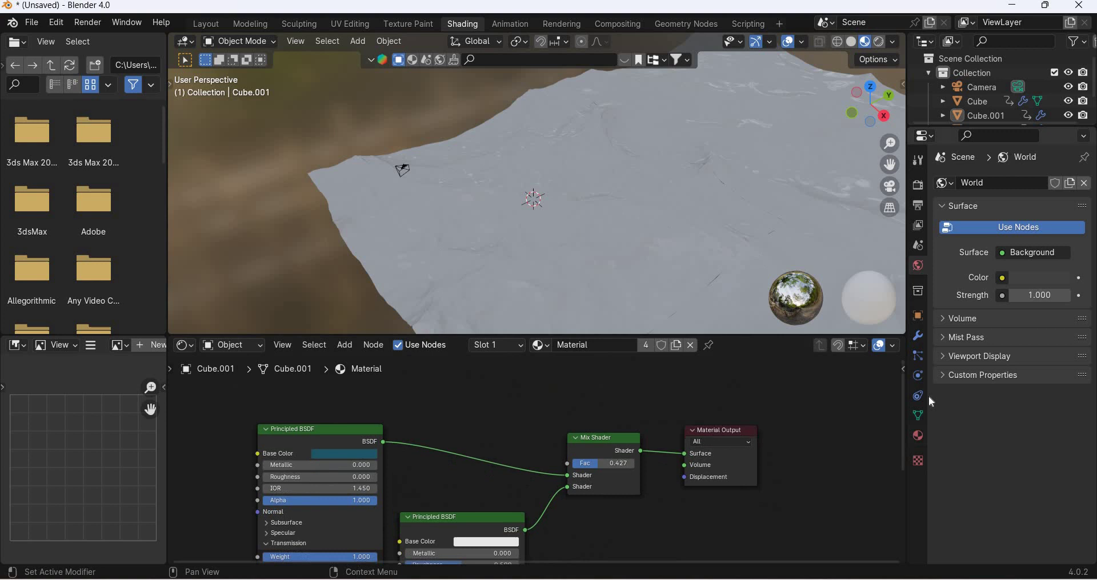
left_click(918, 339)
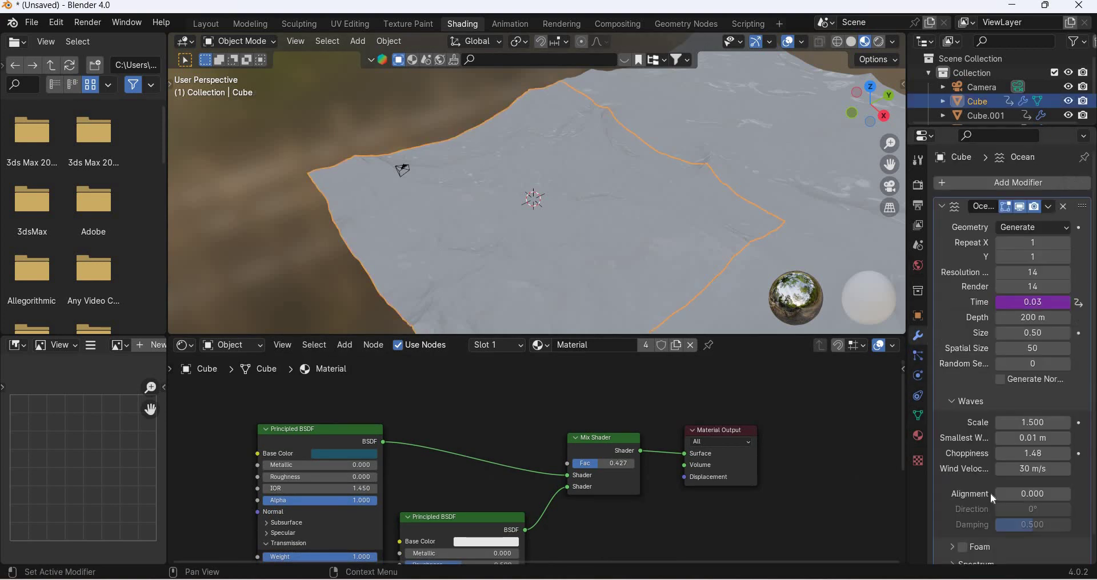
scroll(969, 500, "down", 2)
left_click(963, 520)
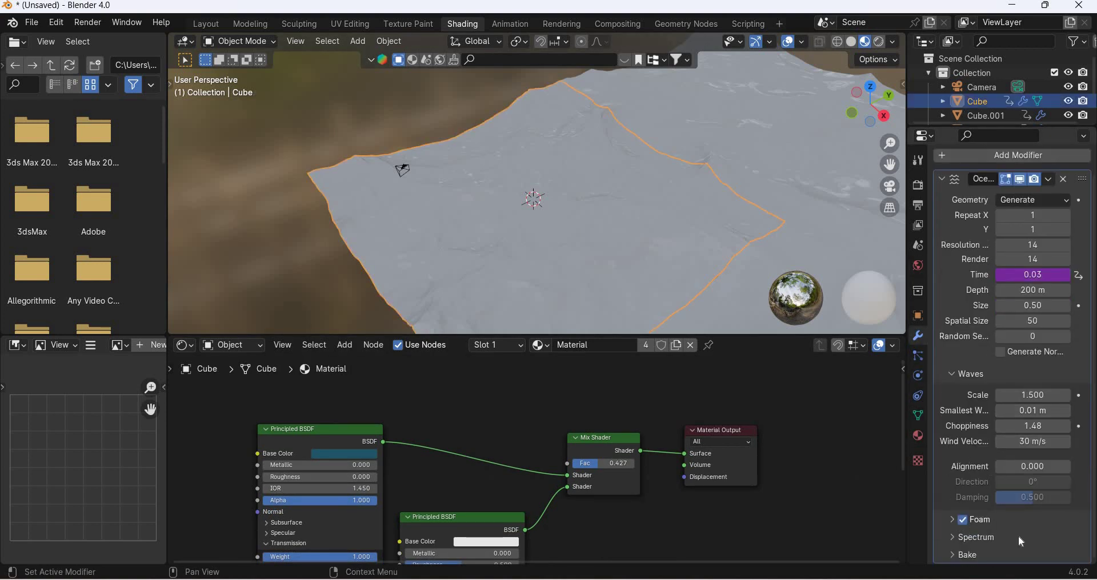
left_click(952, 520)
left_click(1019, 540)
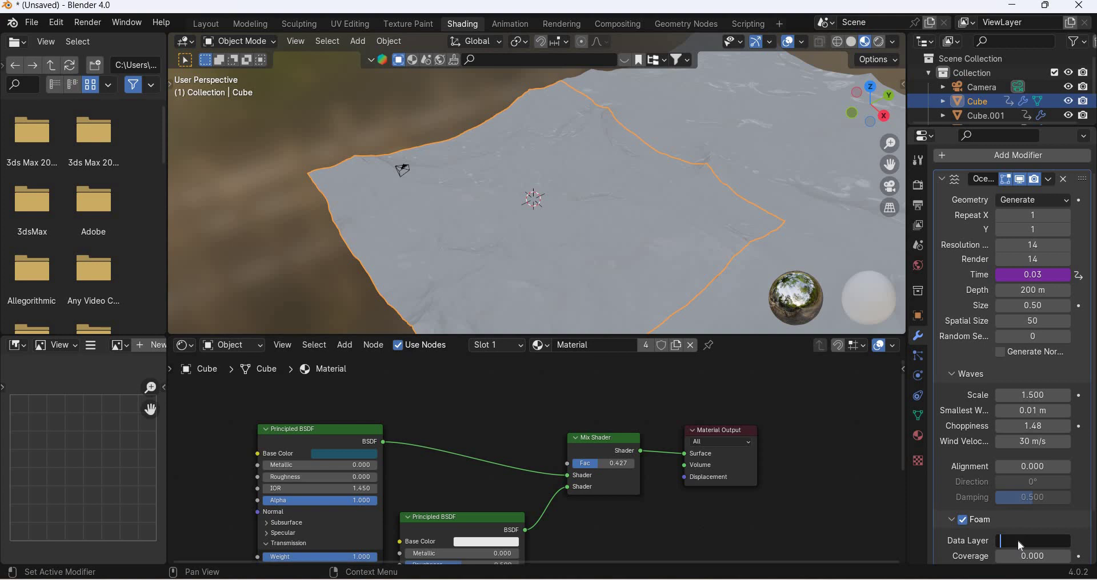
type("f")
Rearrange the two Principled BSDF nodes to leave free space above them.
left_click(468, 519)
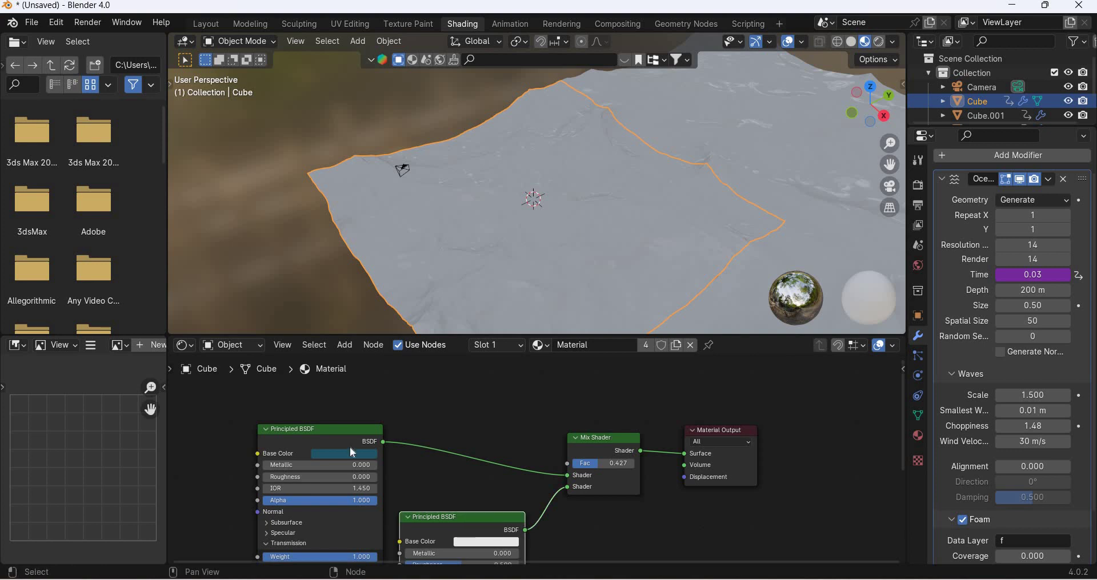
key("g")
left_click(320, 426)
left_click_drag(311, 446, 282, 467)
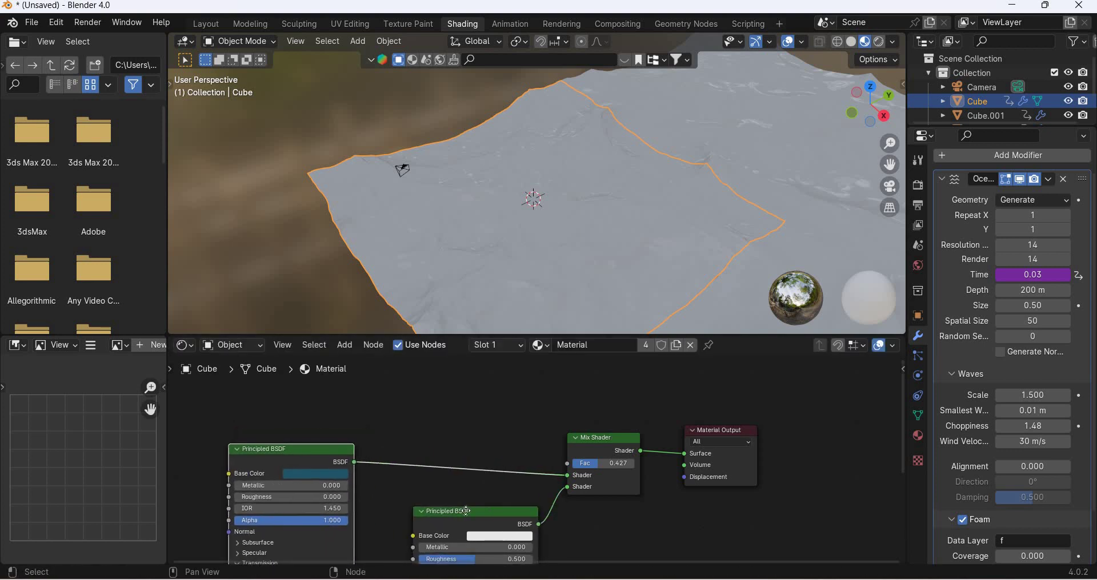
left_click_drag(466, 510, 446, 510)
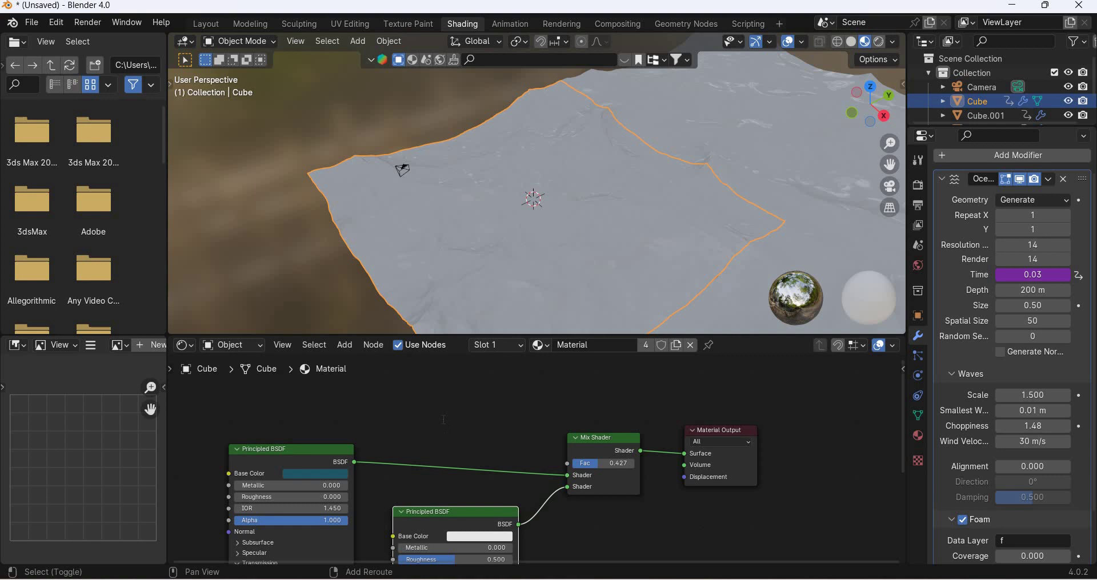
Add an Attribute node above the Principled BSDF nodes.
key("shift+a")
type("att")
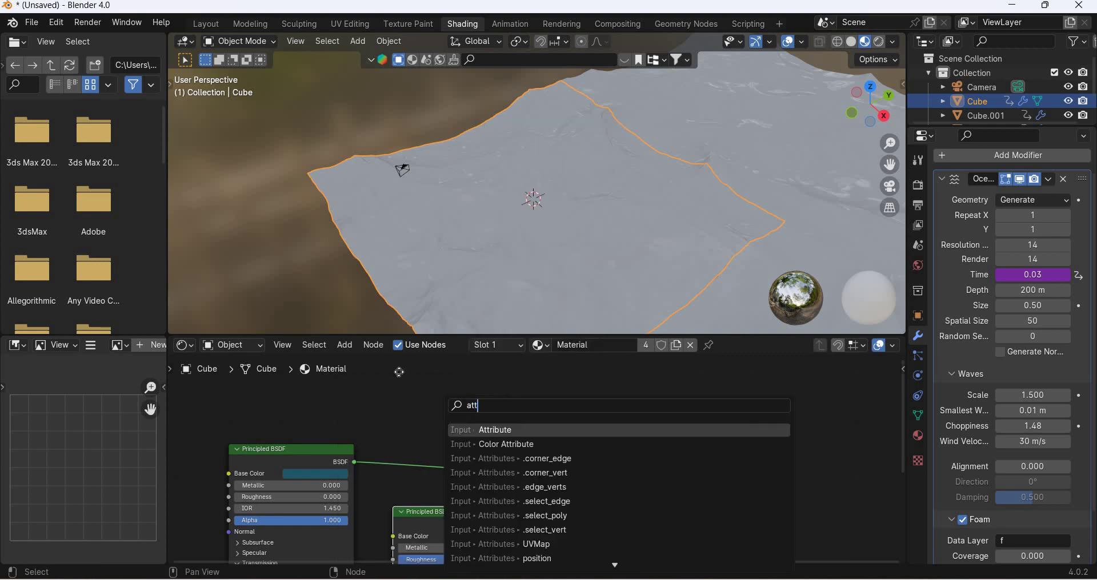
key("Return")
left_click(398, 366)
middle_click_drag(543, 476, 545, 421)
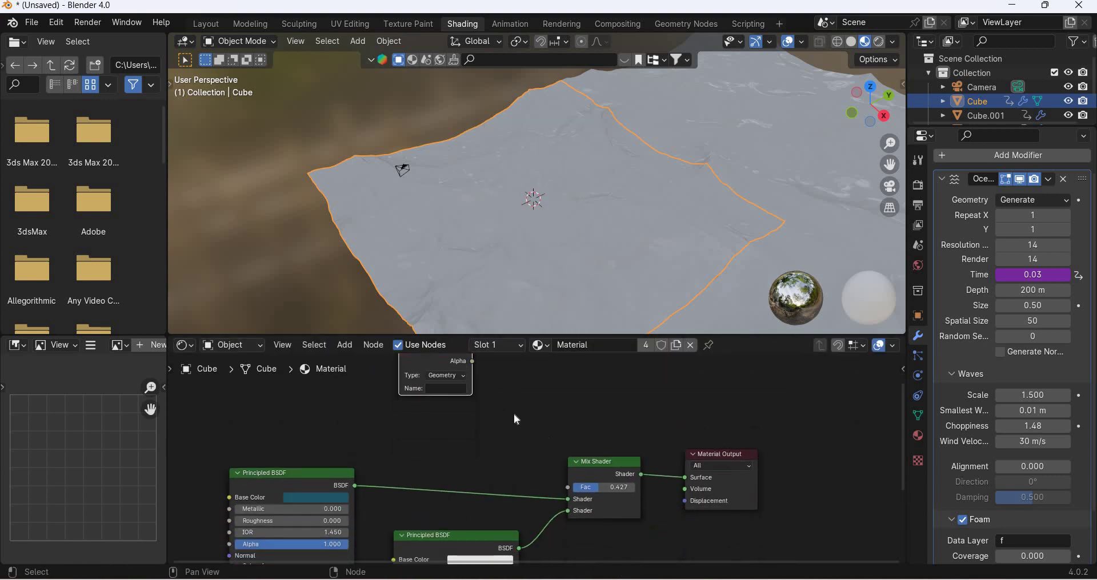
scroll(517, 419, "down", 1)
scroll(488, 413, "up", 2, "shift")
scroll(477, 409, "up", 1)
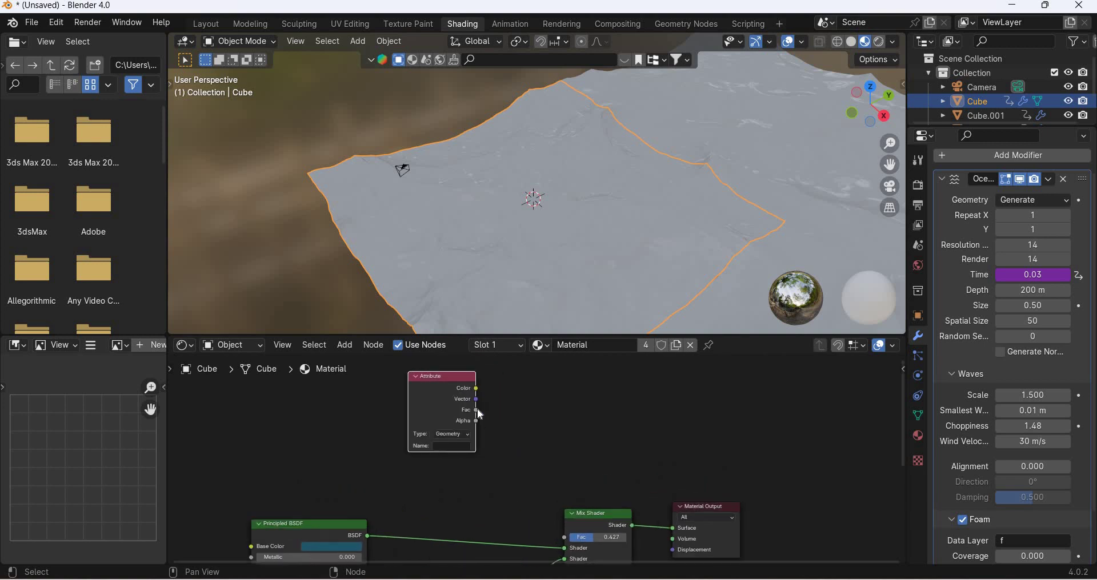
Connect the Attribute node's Fac output to the Mix Shader's first Shader input and set the attribute name to f.
left_click_drag(477, 410, 564, 549)
scroll(478, 502, "down", 1, "shift")
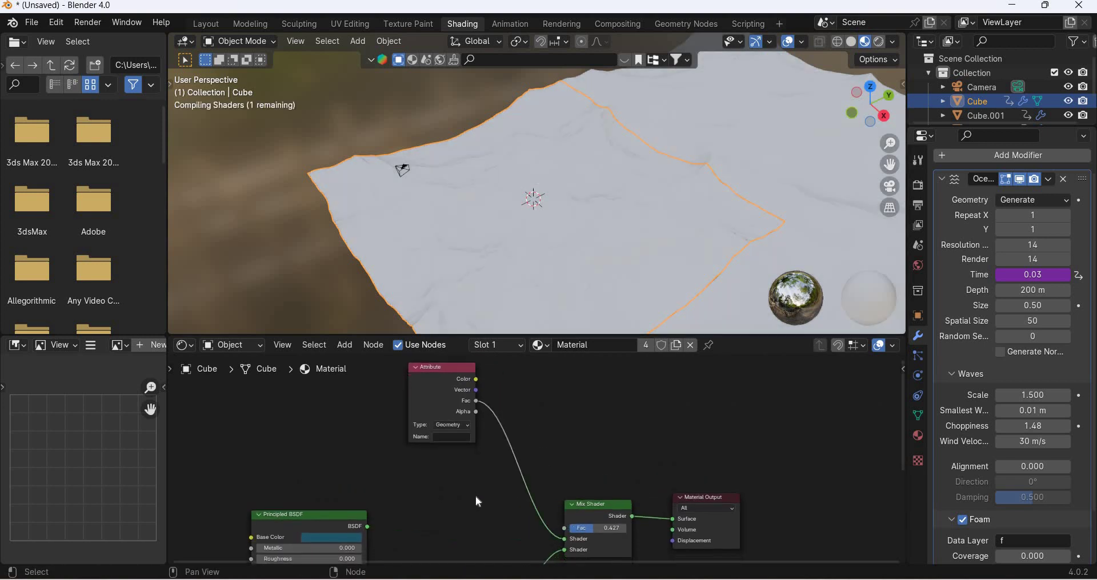
left_click(464, 451)
key("Return")
middle_click_drag(711, 224, 679, 254)
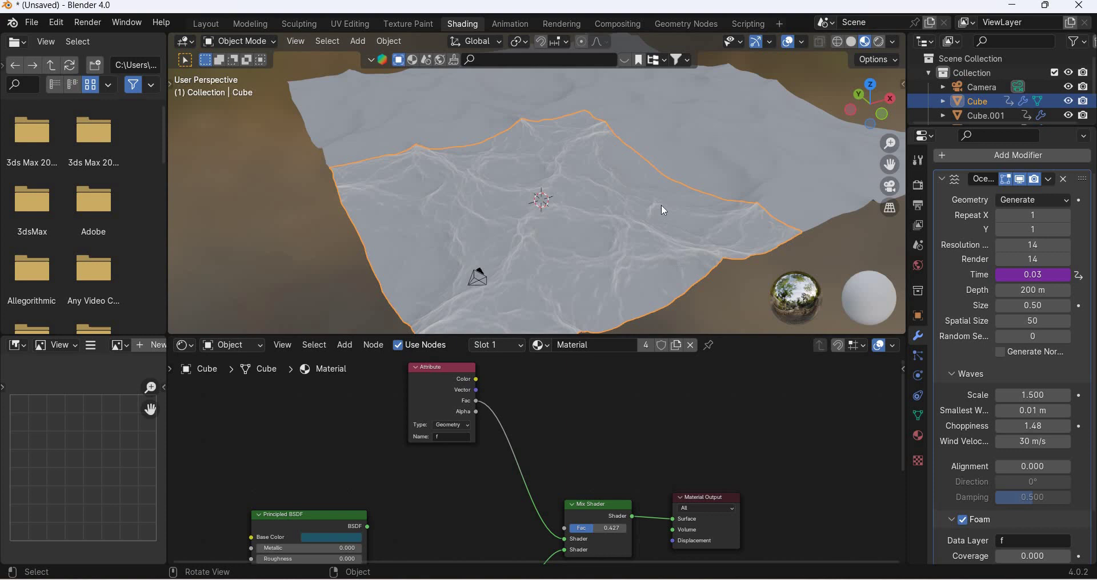
Reroute the Attribute's Fac link to the Mix Shader's Fac input and connect the blue Principled BSDF to its first Shader input.
middle_click_drag(661, 205, 650, 149, "shift")
middle_click_drag(595, 455, 576, 381, "shift")
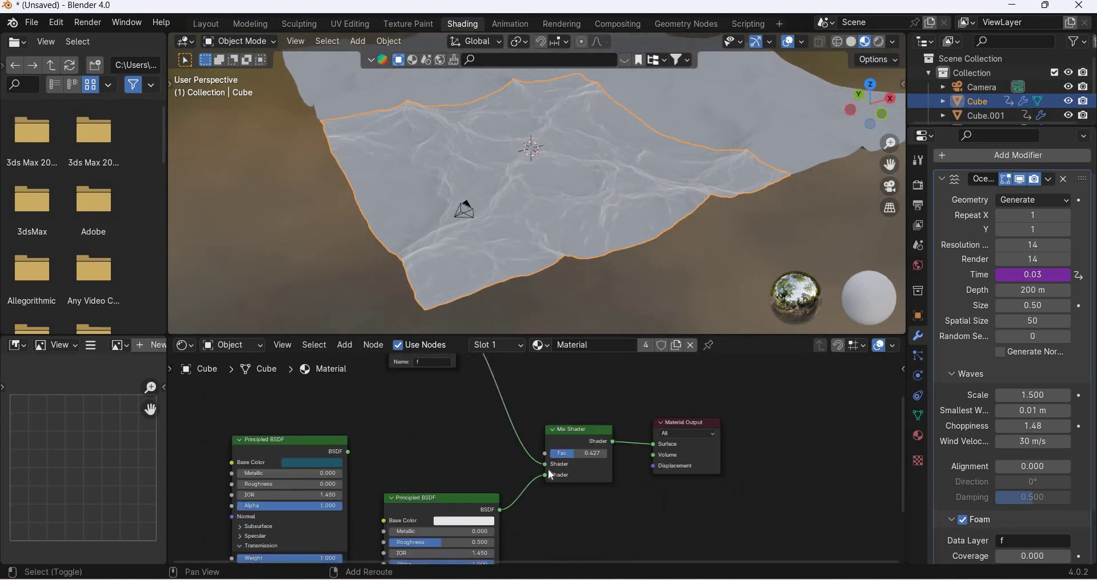
middle_click_drag(548, 470, 545, 462, "shift")
scroll(543, 455, "up", 1)
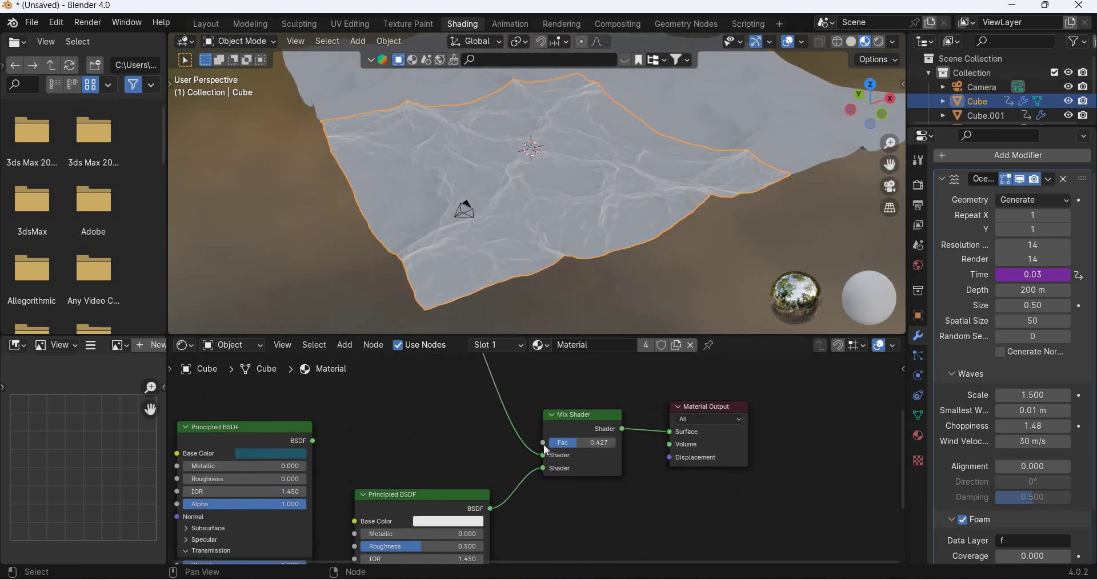
mouse_move(544, 455)
left_mouse_down()
mouse_move(543, 443)
mouse_move(313, 440)
left_mouse_up()
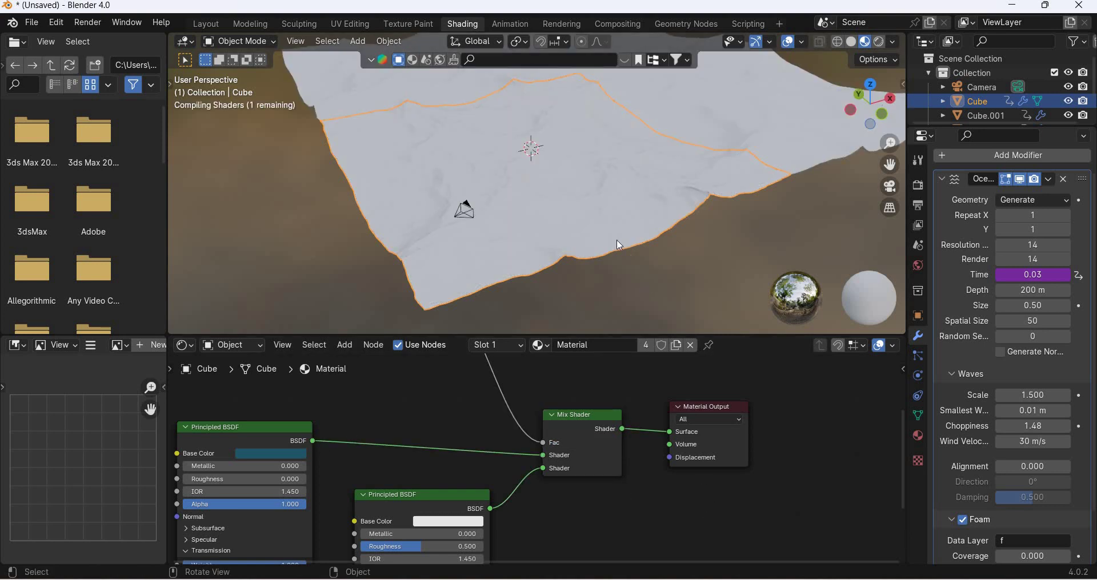
scroll(613, 253, "up", 4)
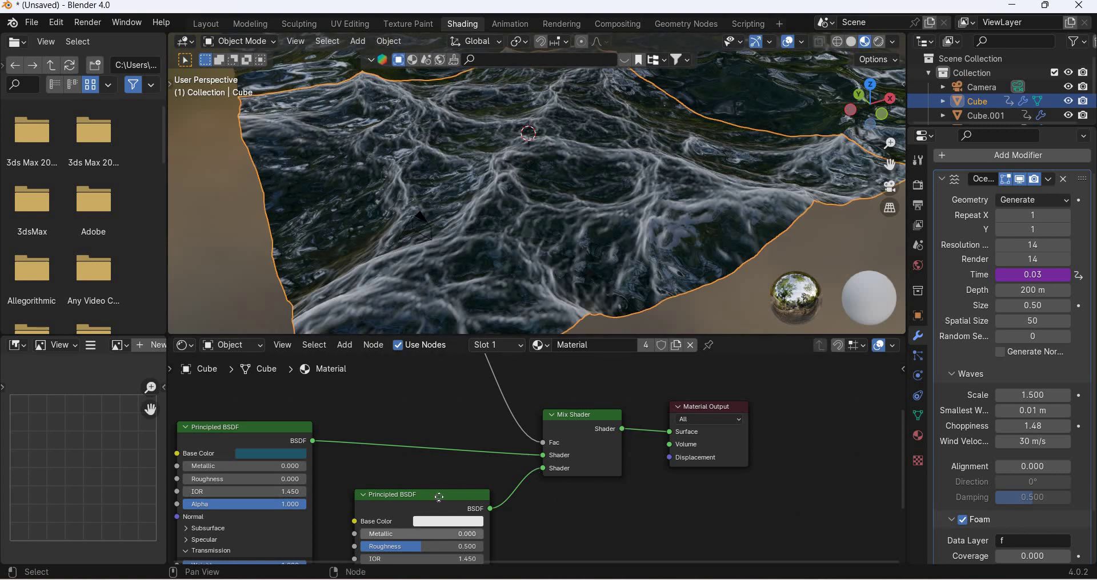
Nudge the white Principled BSDF and move the Attribute node farther from the Mix Shader to make room between them.
mouse_move(444, 493)
left_mouse_down()
mouse_move(463, 478)
mouse_move(448, 487)
left_mouse_up()
key("Escape")
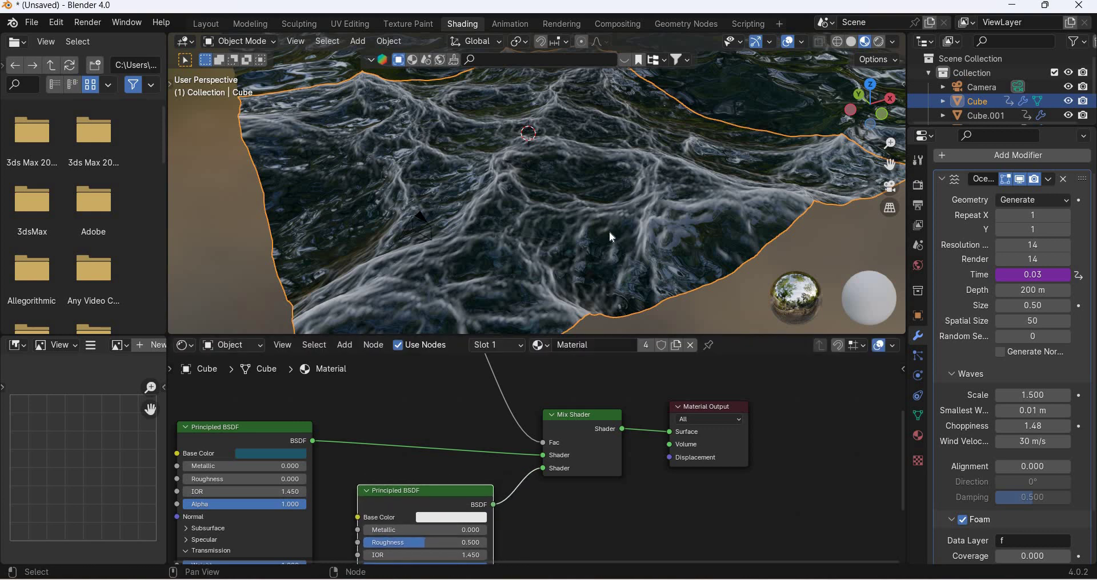
middle_click_drag(609, 231, 537, 321)
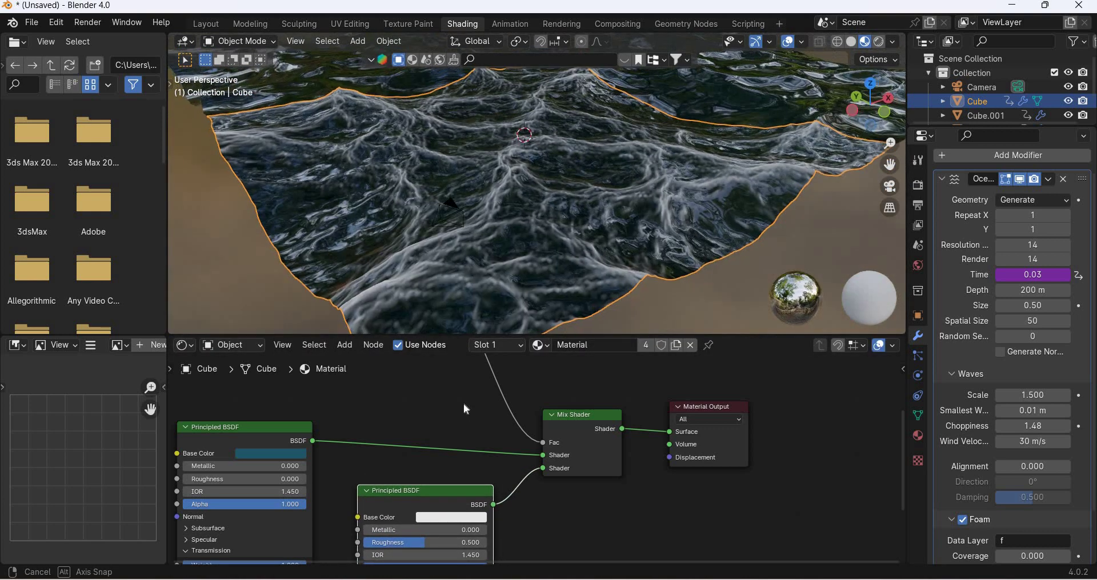
middle_click_drag(422, 507, 499, 412)
left_click_drag(475, 374, 333, 398)
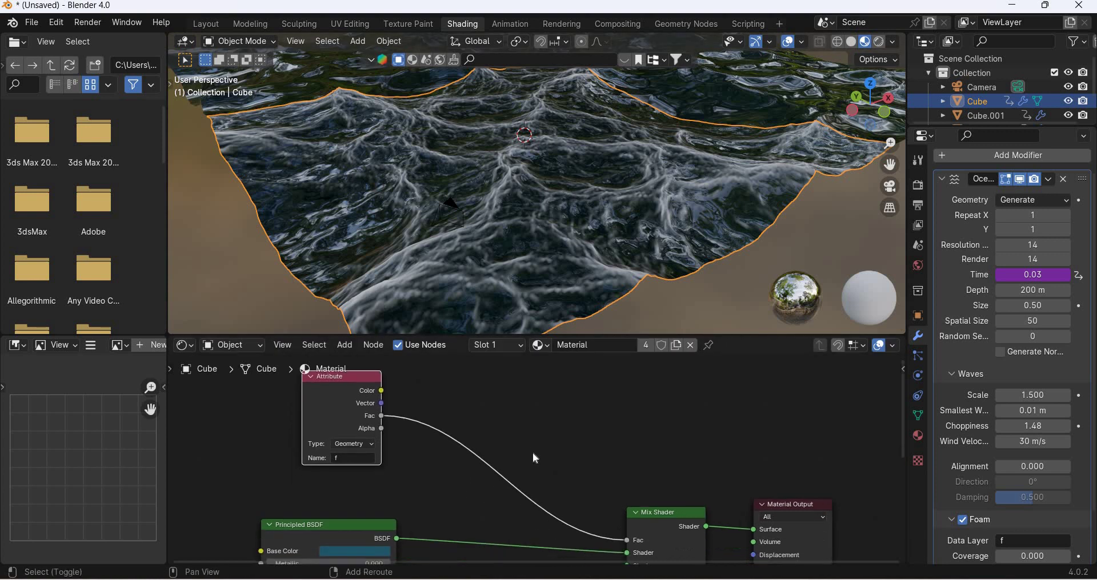
Insert a Color Ramp between the Attribute and Mix Shader, with its black stop at 0.120 and white stop at 0.458.
scroll(532, 453, "down", 1, "shift")
key("shift+a")
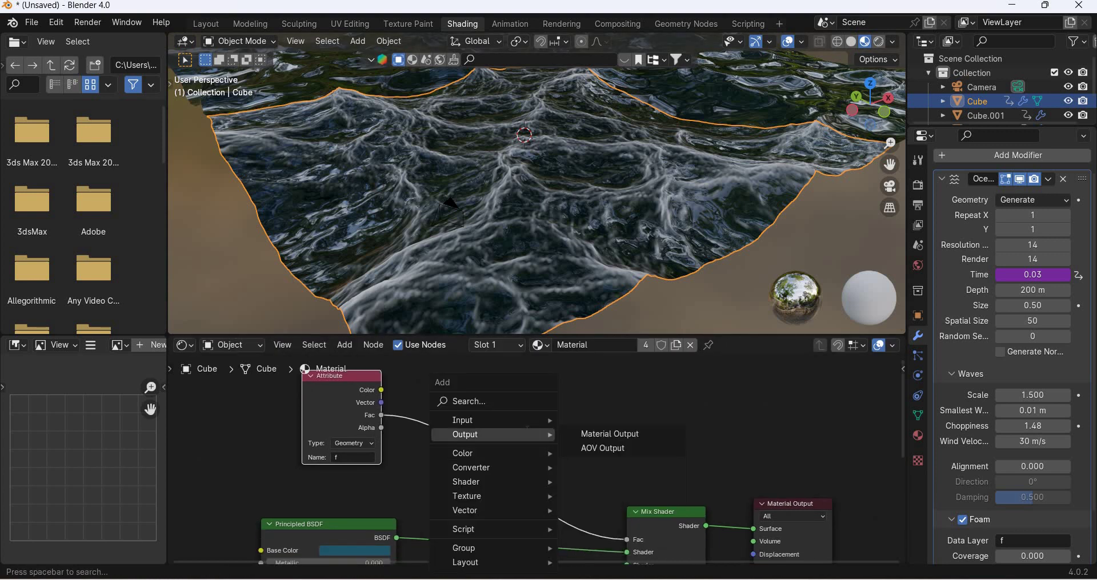
type("c")
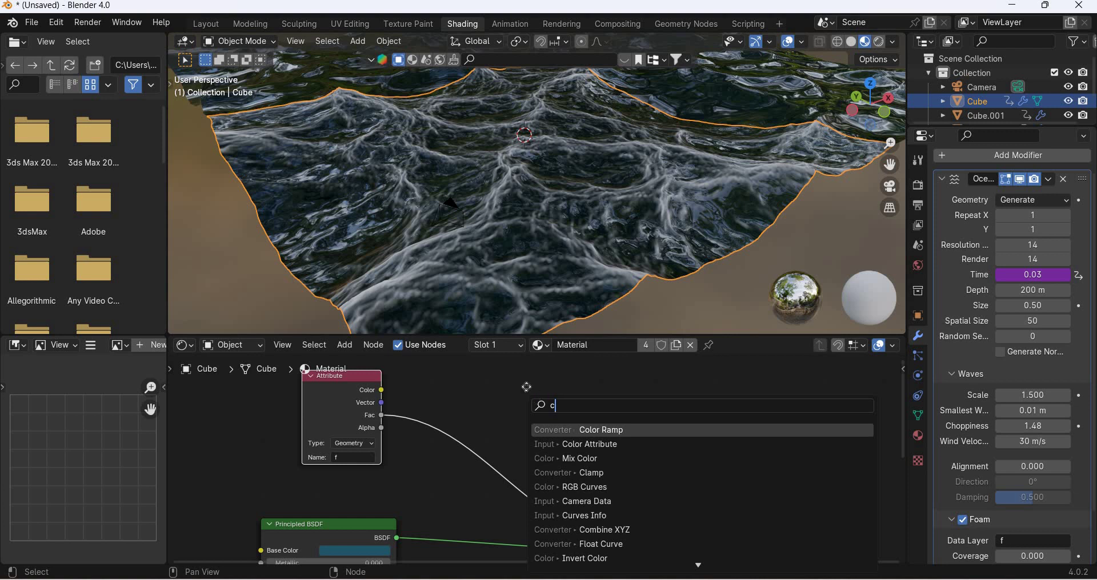
key("Return")
left_click(588, 457)
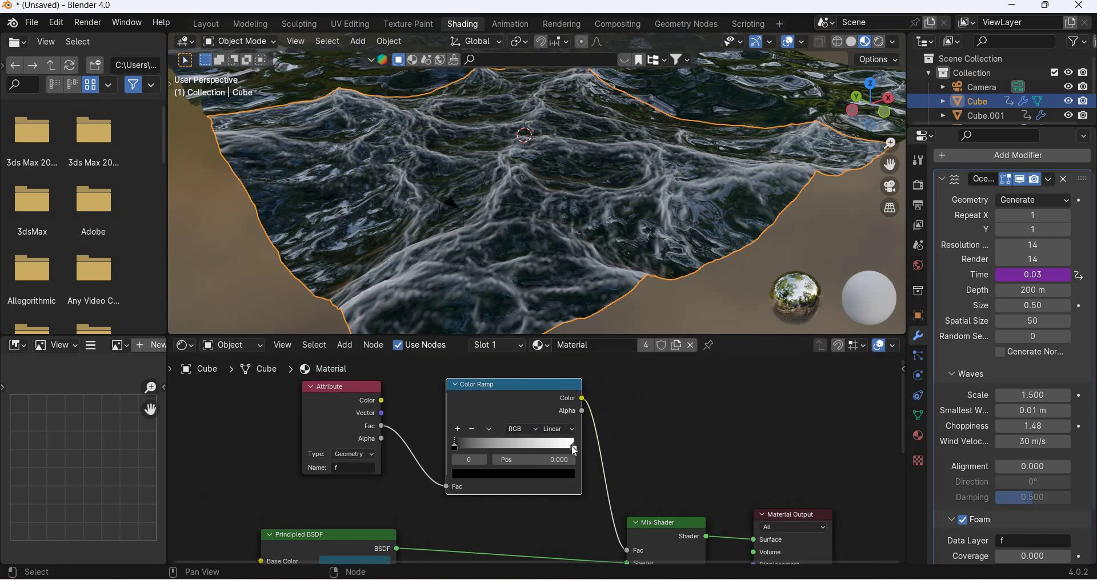
mouse_move(525, 450)
left_mouse_down()
mouse_move(457, 450)
mouse_move(469, 446)
left_mouse_up()
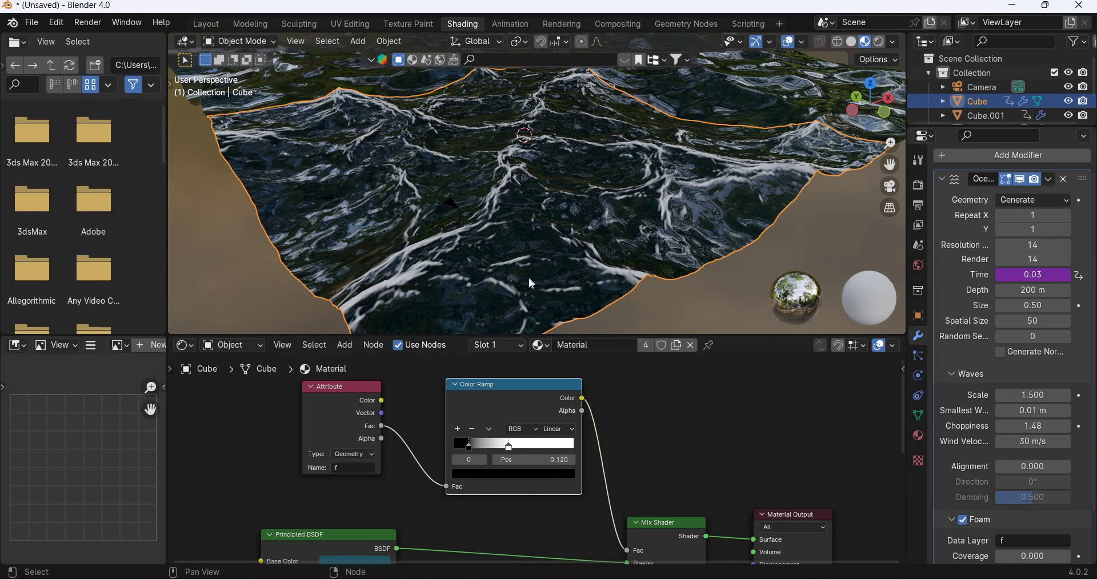
middle_click_drag(531, 284, 520, 365)
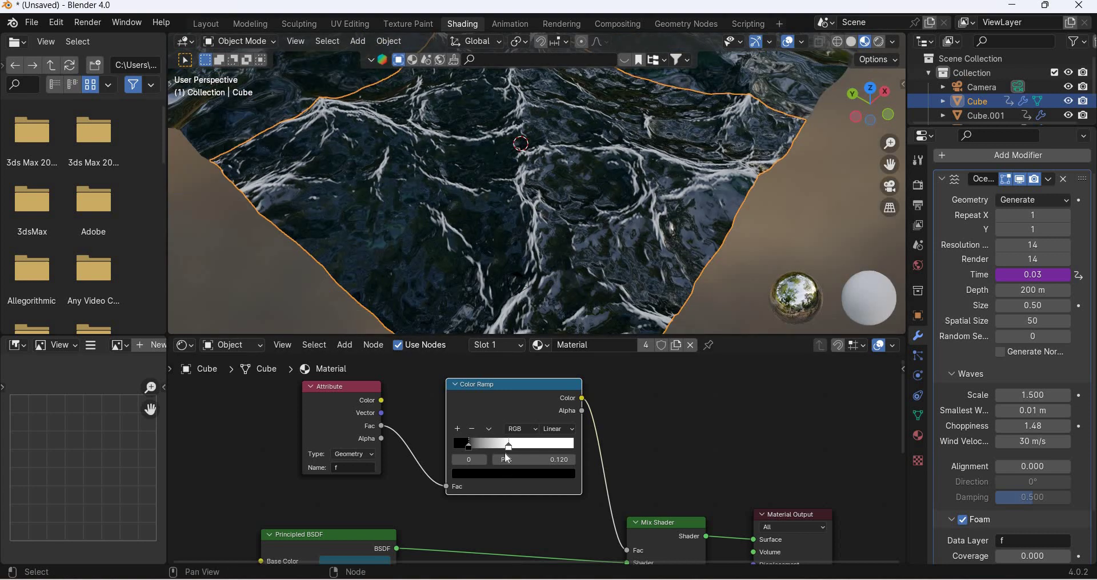
Tint the Color Ramp's white stop a very pale blue with Hue 0.523 and Saturation 0.089.
left_click(510, 446)
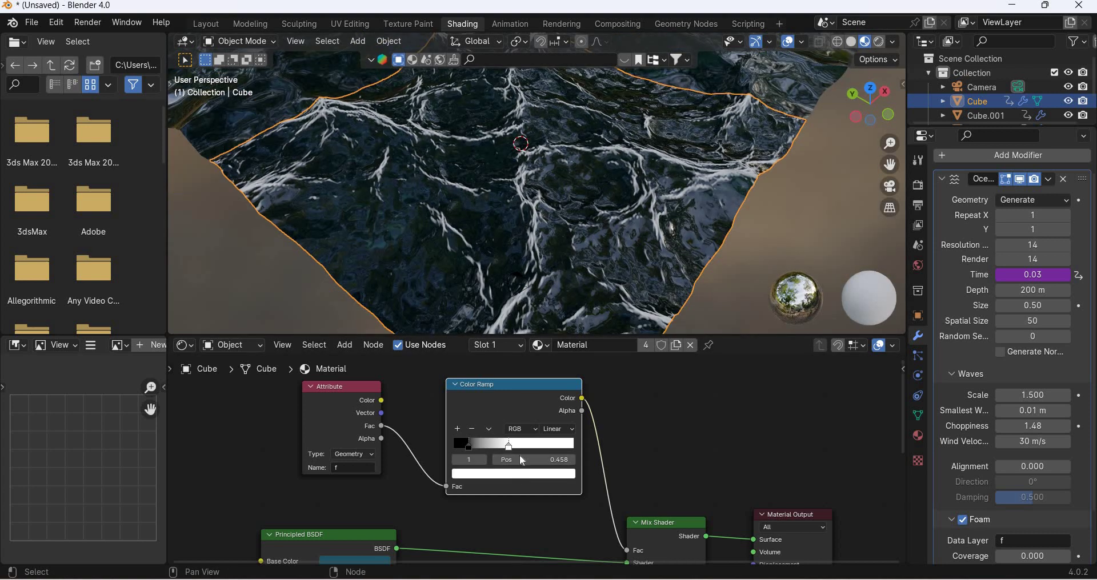
left_click(515, 474)
left_click(513, 336)
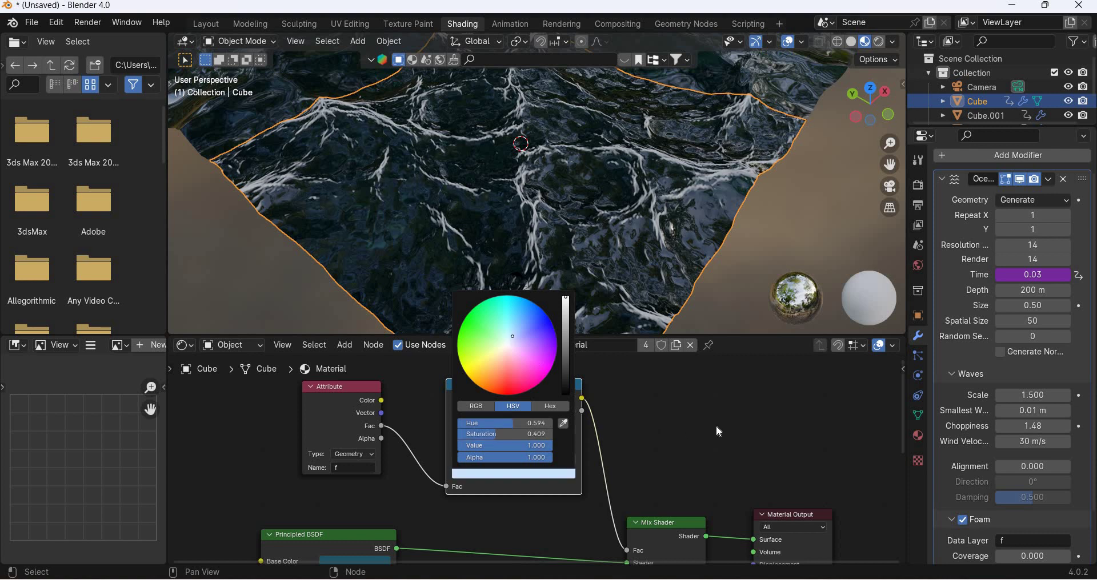
middle_click_drag(575, 279, 515, 483)
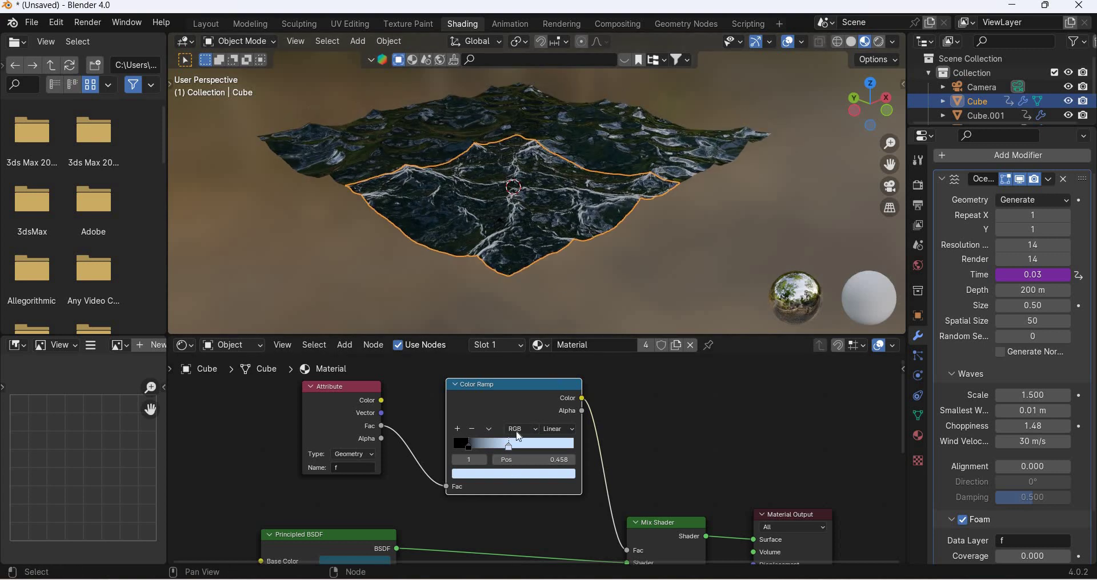
left_click(514, 474)
left_click(681, 431)
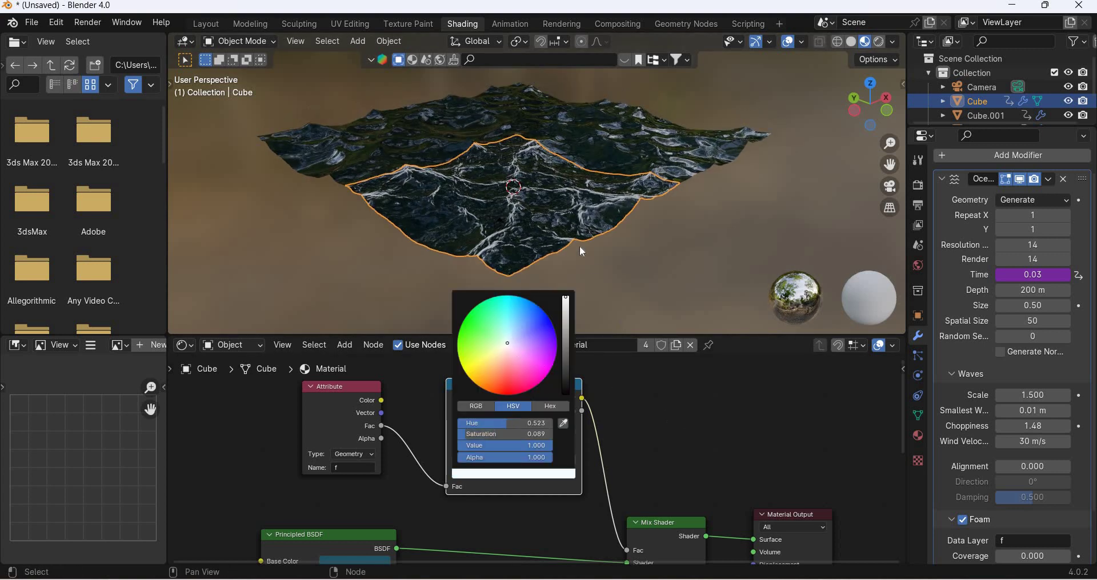
Set the white foam Principled BSDF's Roughness to 0.000 and its Base Color to light blue.
middle_click_drag(581, 255, 645, 469)
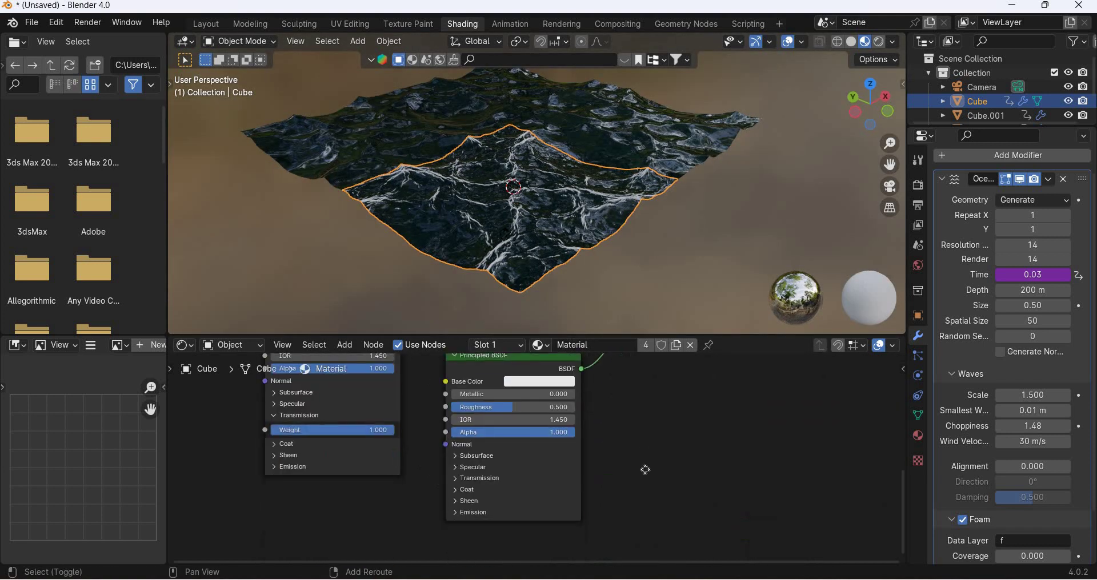
middle_click_drag(537, 453, 542, 484, "shift")
left_click_drag(536, 439, 471, 440)
left_click(565, 413)
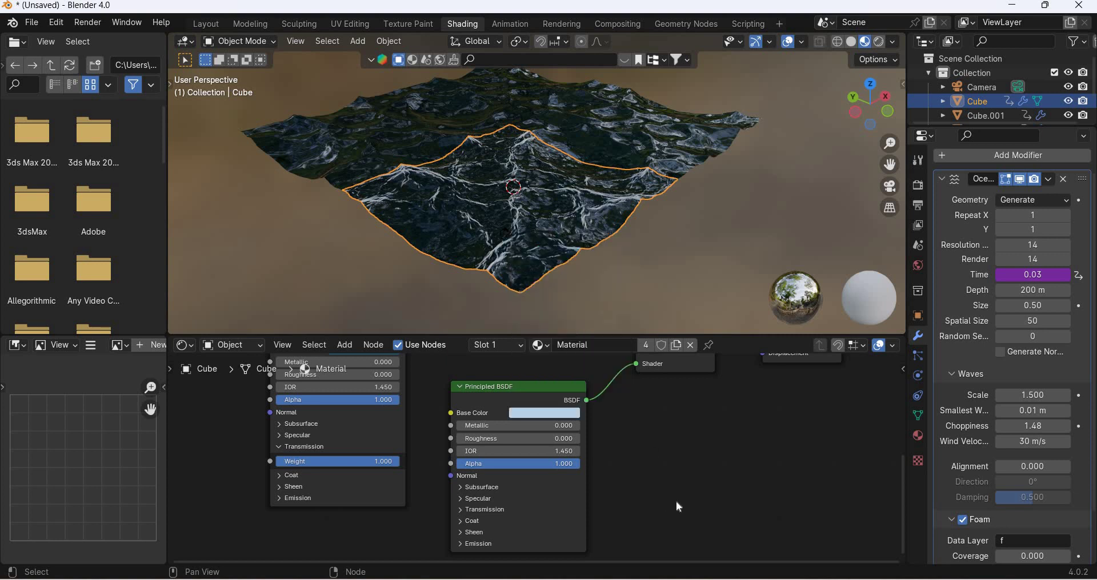
middle_click_drag(453, 462, 549, 520)
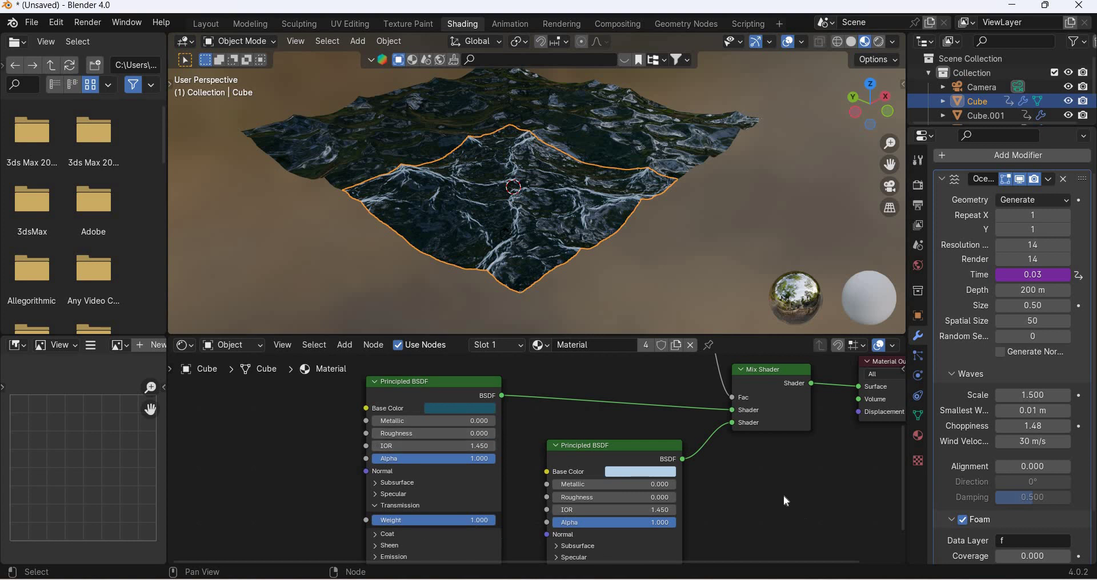
middle_click_drag(608, 514, 591, 527)
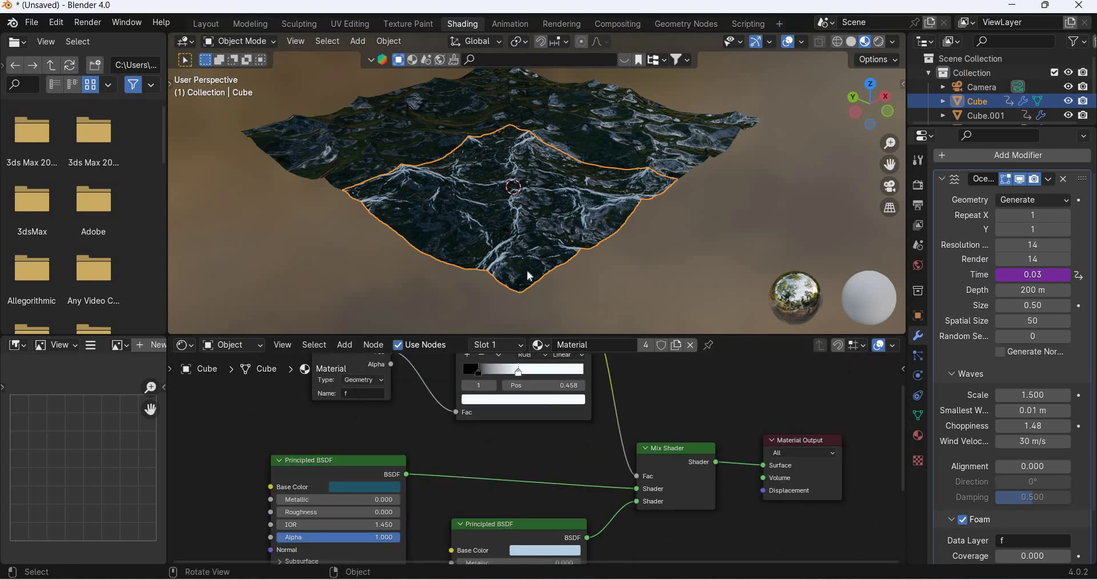
Switch to the Layout workspace, play the ocean animation through the camera and return to frame 1.
middle_click_drag(526, 267, 595, 174)
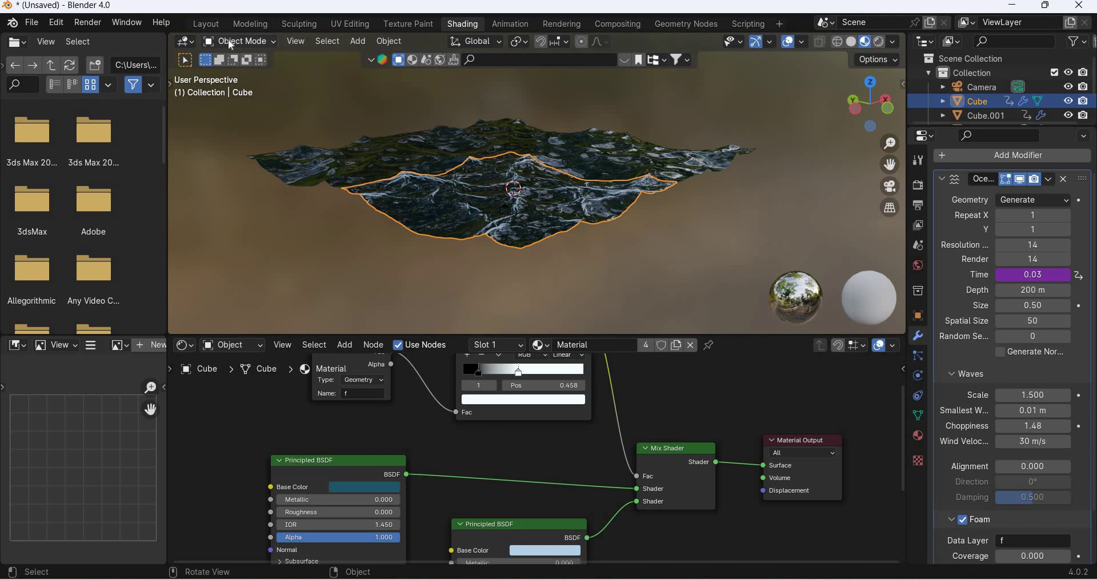
left_click(207, 24)
key("KP_0")
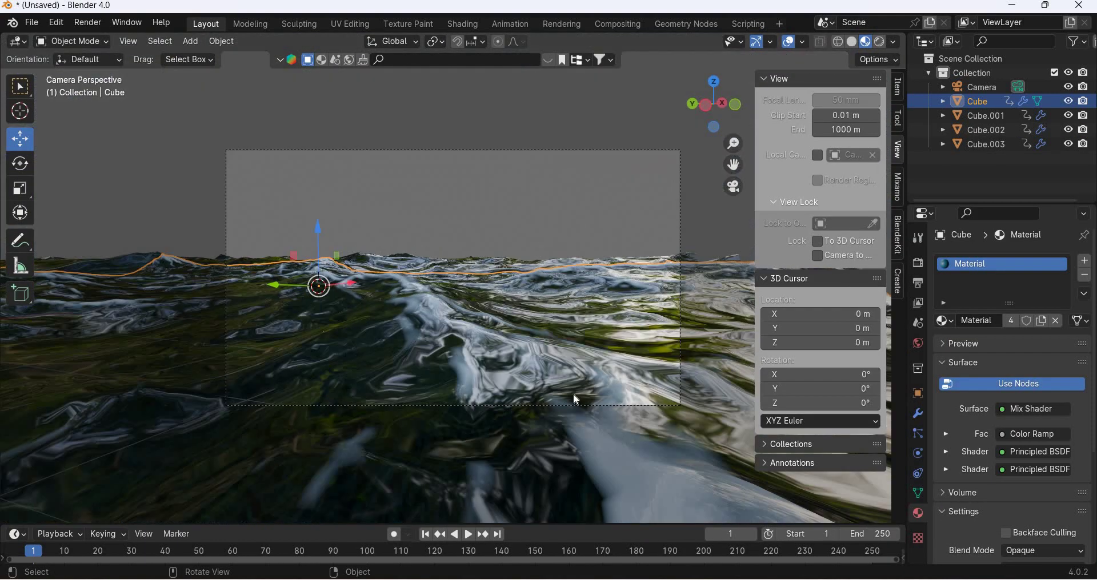
left_click(467, 535)
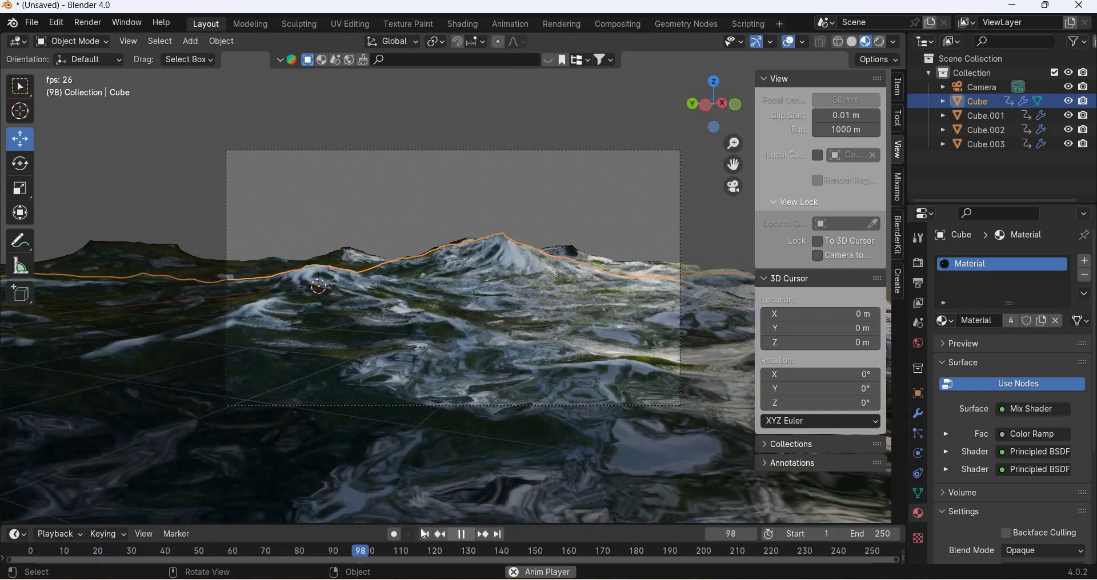
key("shift+Left")
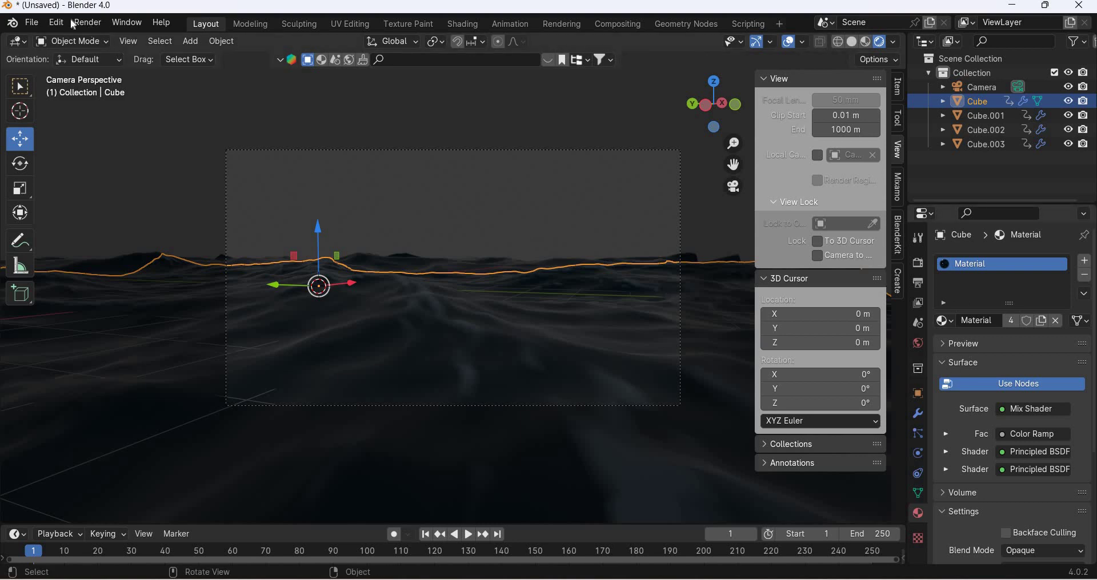
Search the add-on preferences for sky to check that Lighting: Dynamic Sky is enabled, and close the preferences.
left_click(56, 23)
left_click(91, 204)
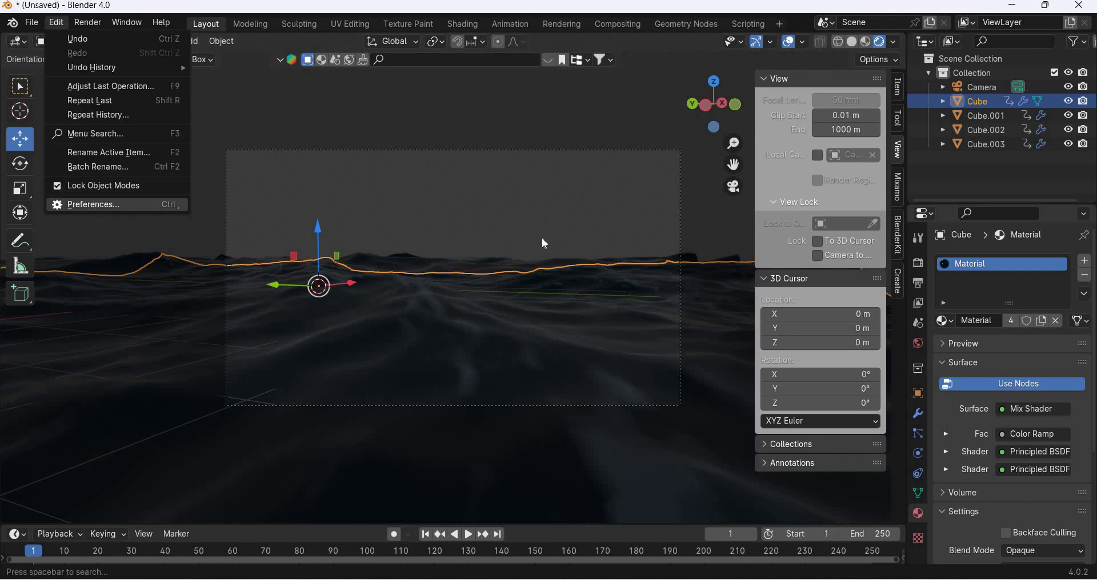
left_click(724, 141)
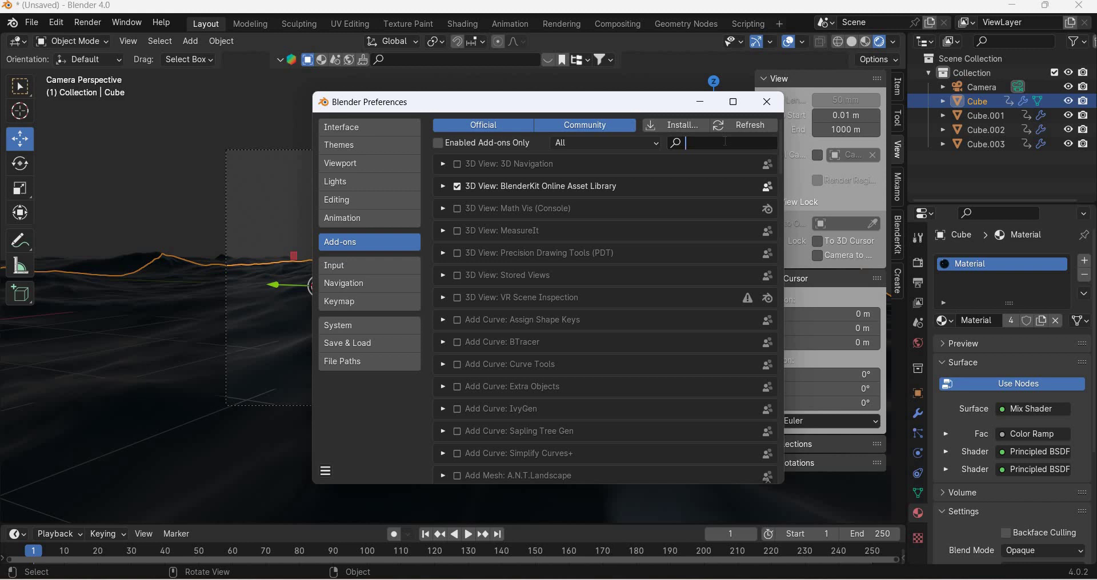
type("sky")
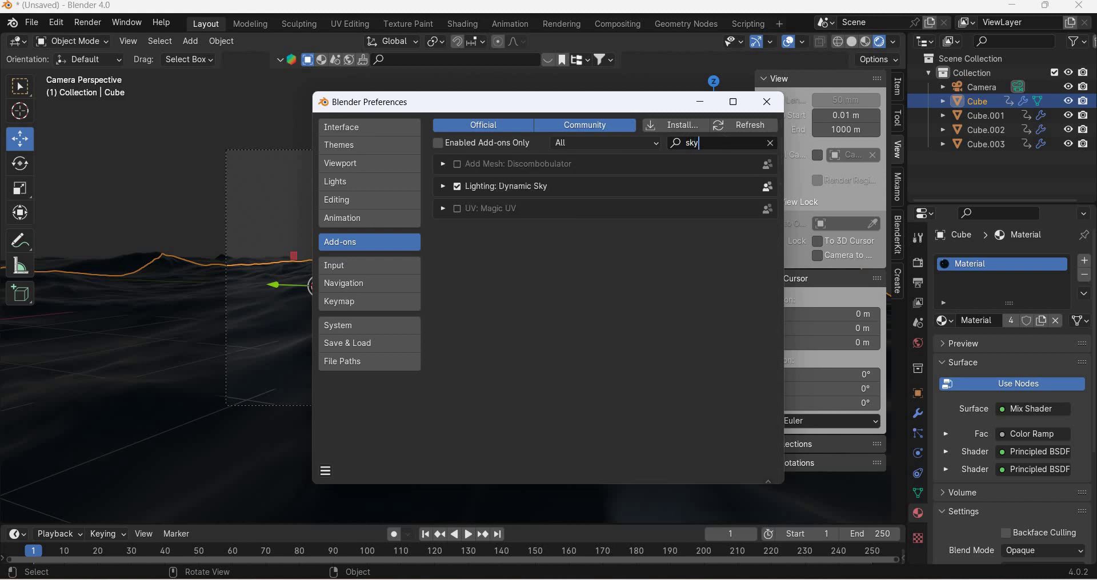
left_click(767, 102)
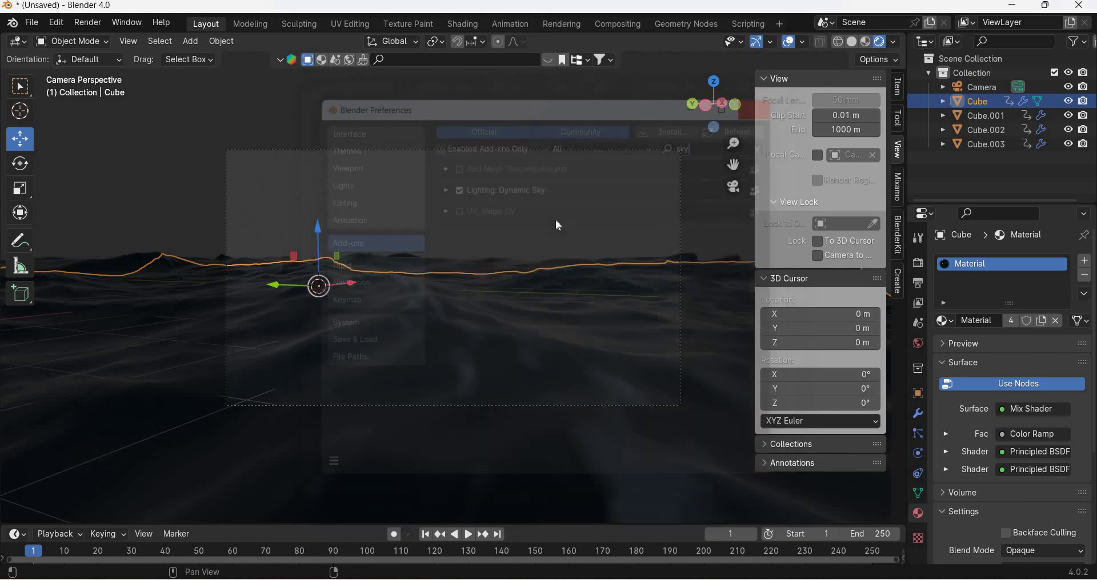
Create a Dynamic Sky and assign the Dynamic_1 world to the scene.
left_click(898, 295)
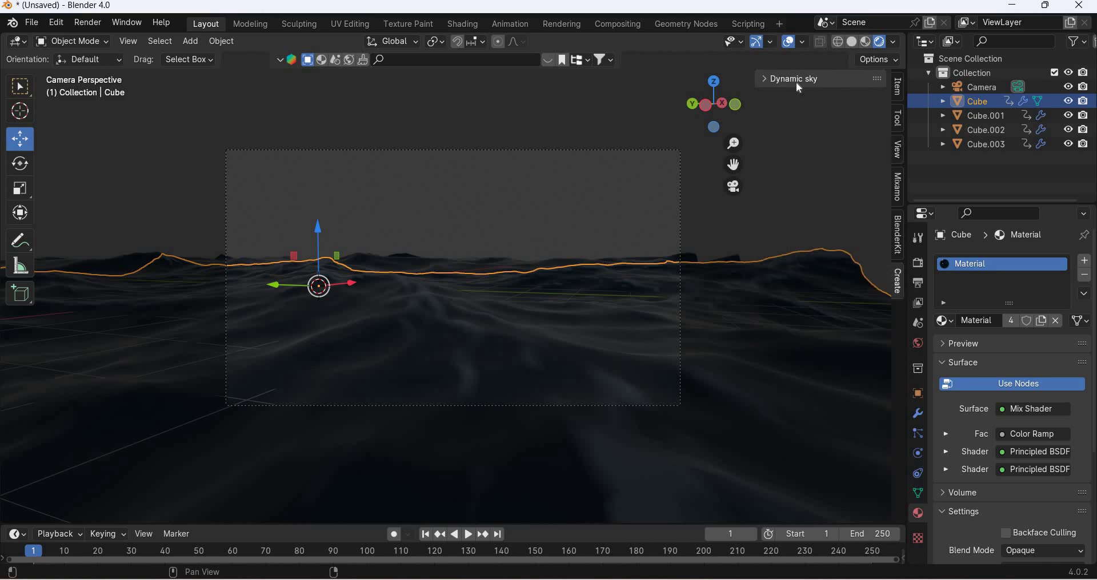
left_click(797, 81)
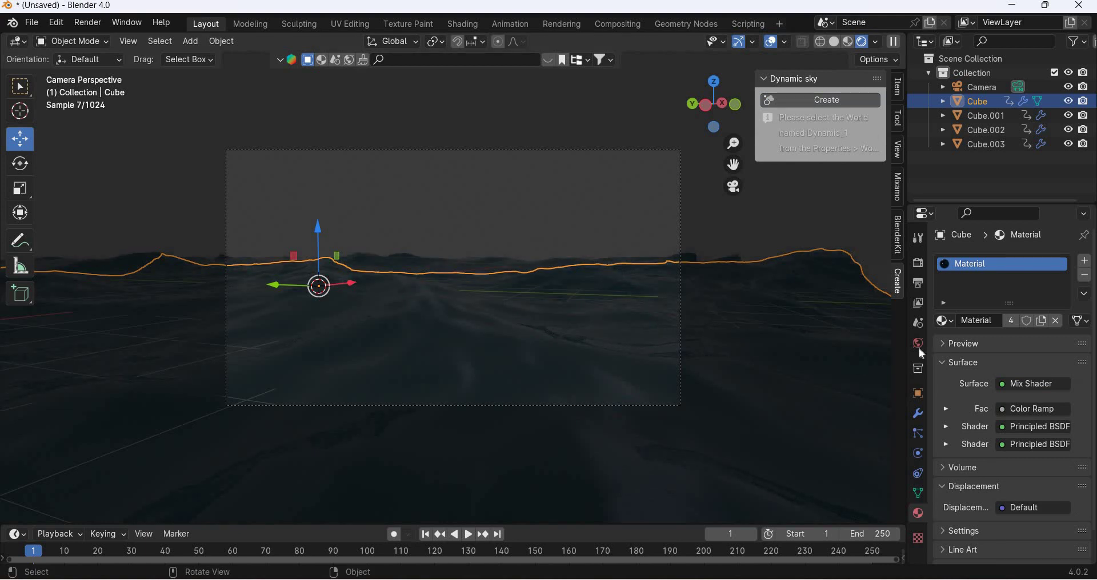
left_click(918, 344)
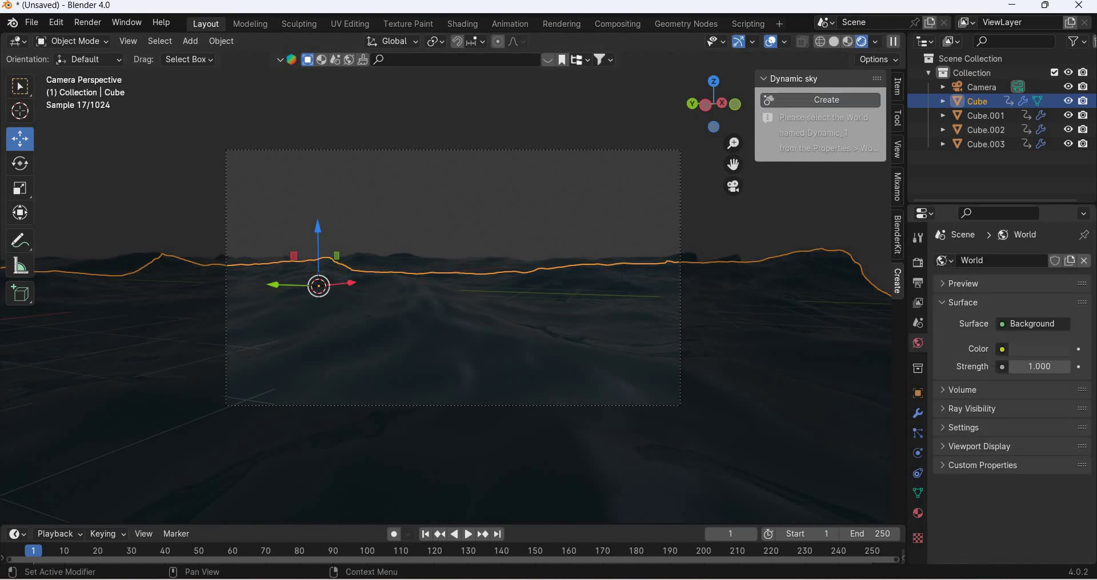
left_click(943, 260)
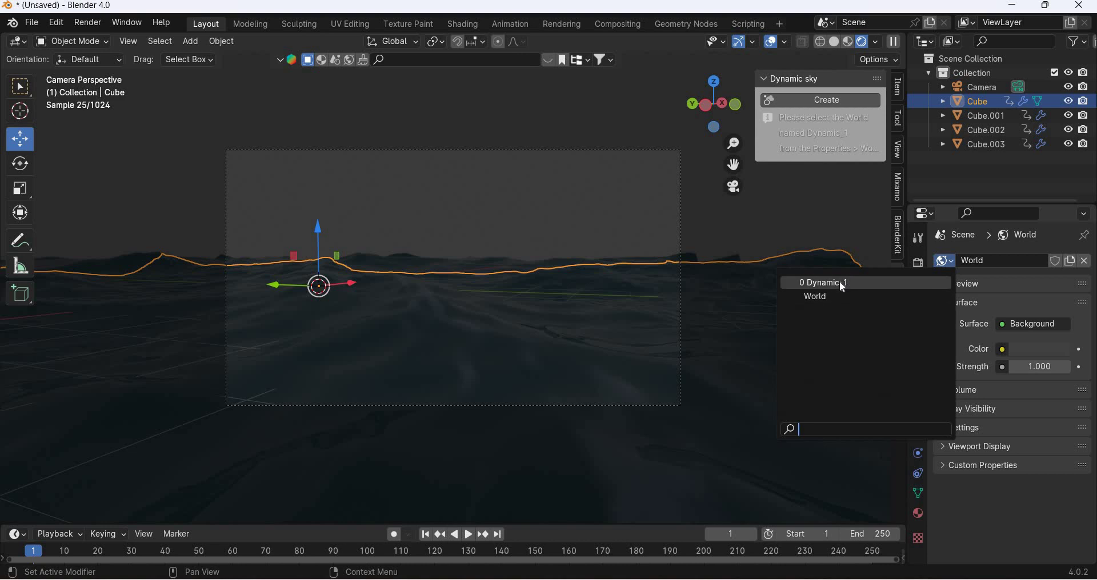
left_click(840, 283)
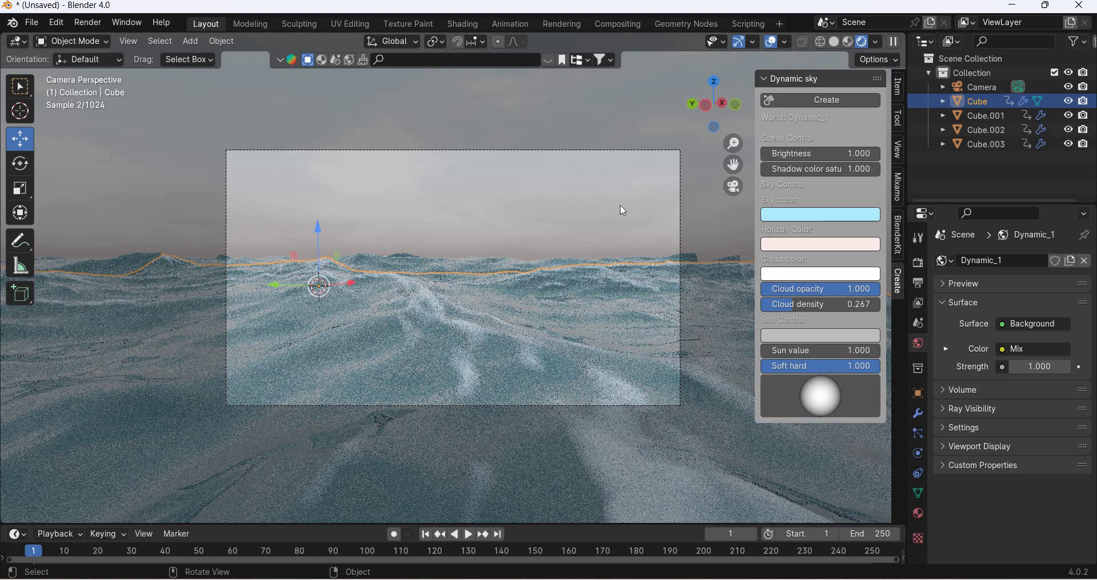
Set the Dynamic Sky's sky color to a strong blue with Hue 0.662 and Saturation 0.877.
left_click(826, 222)
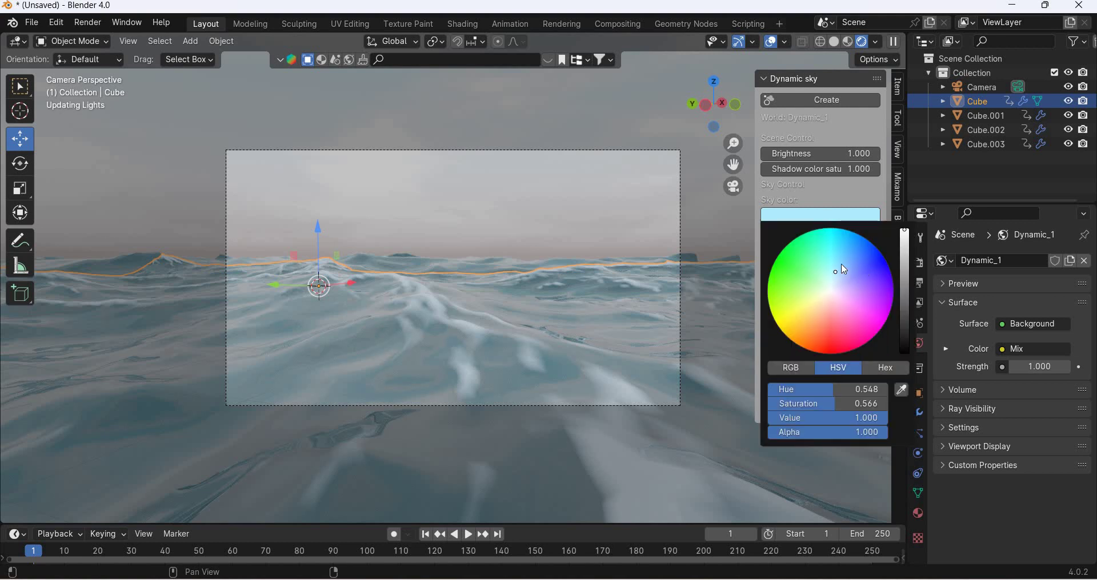
left_click(862, 269)
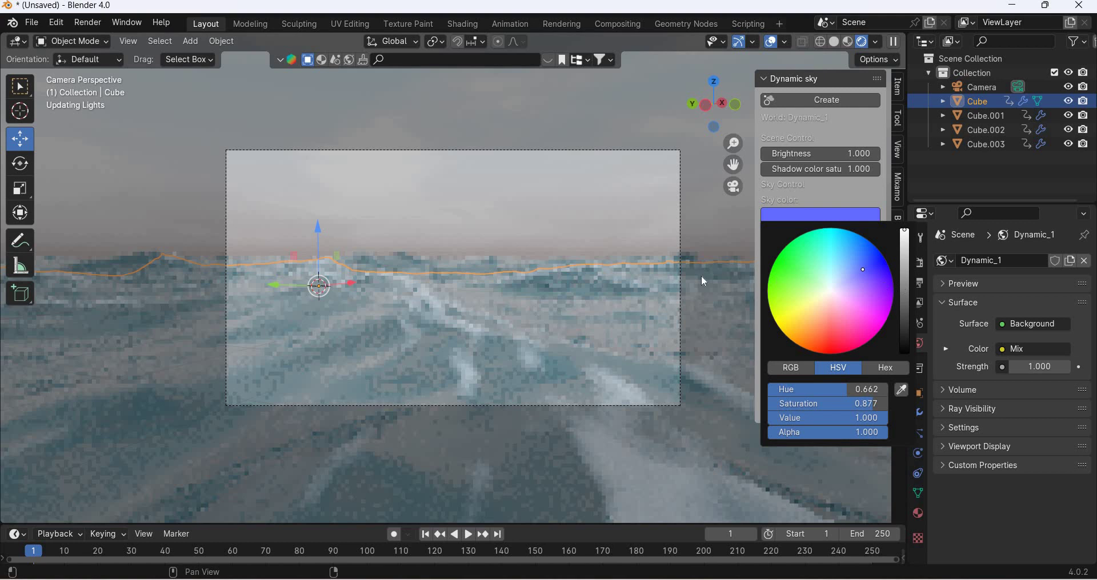
Darken the Dynamic Sky's sky color to a deep blue and set its cloud color to a light blue.
scroll(813, 247, "down", 5)
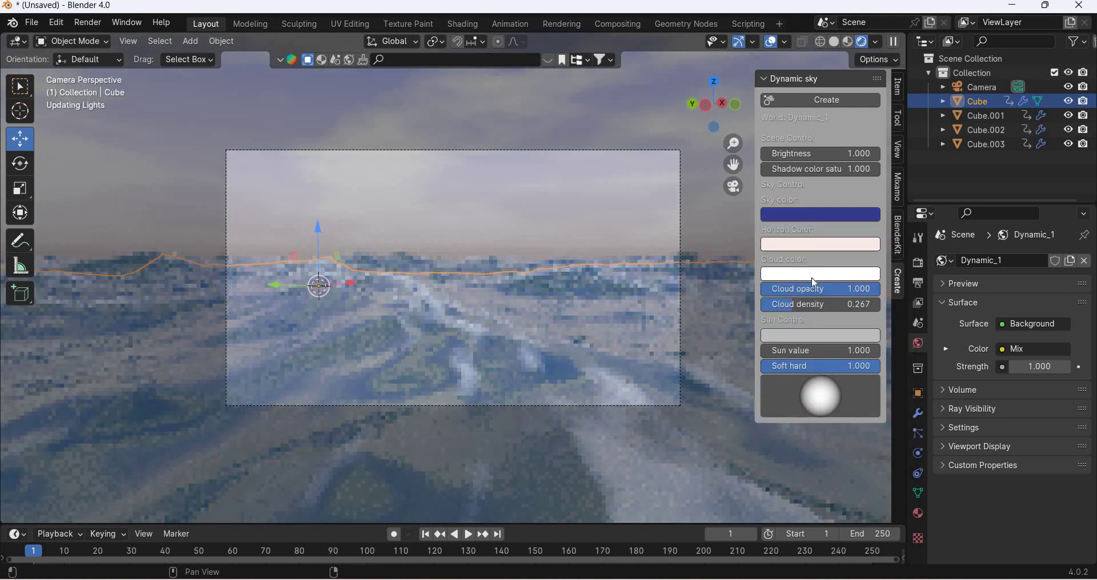
left_click(811, 276)
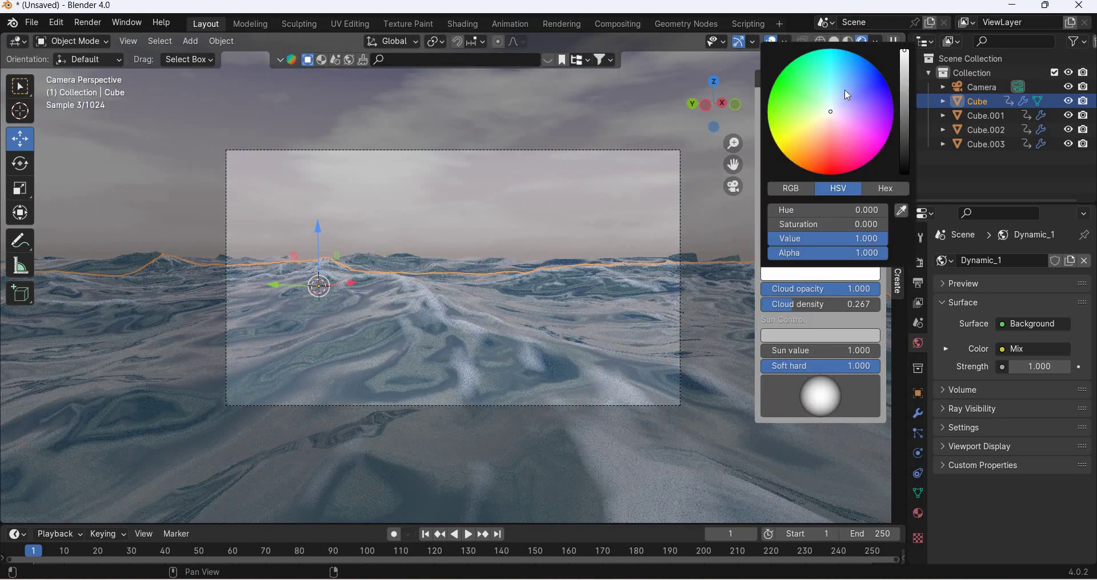
left_click(843, 90)
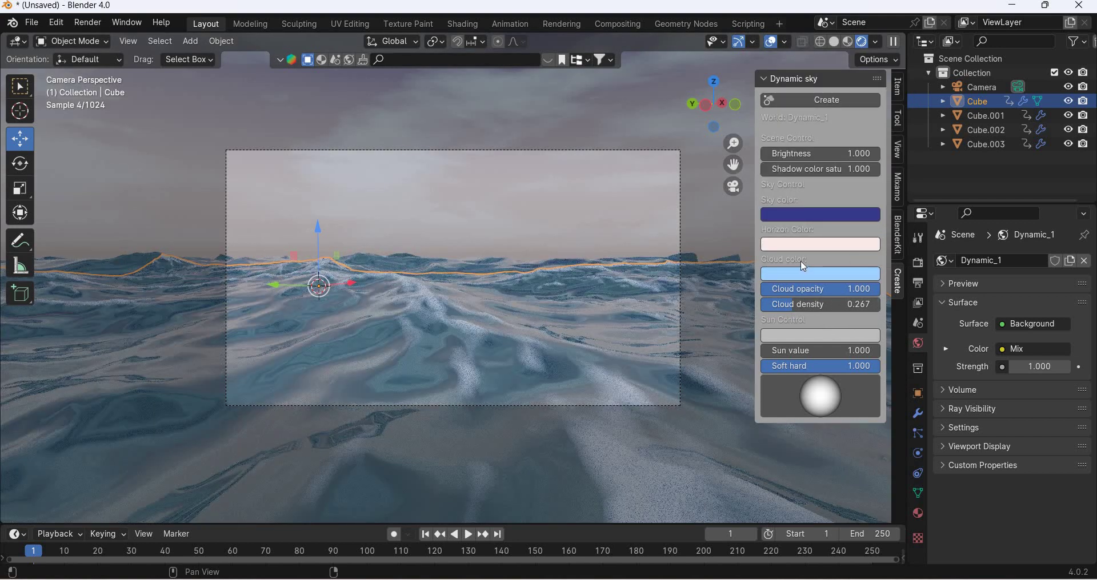
Set the Dynamic Sky's horizon color to a very dark blue with Hue 0.667 and Saturation 0.827.
left_click(806, 247)
left_click(863, 302)
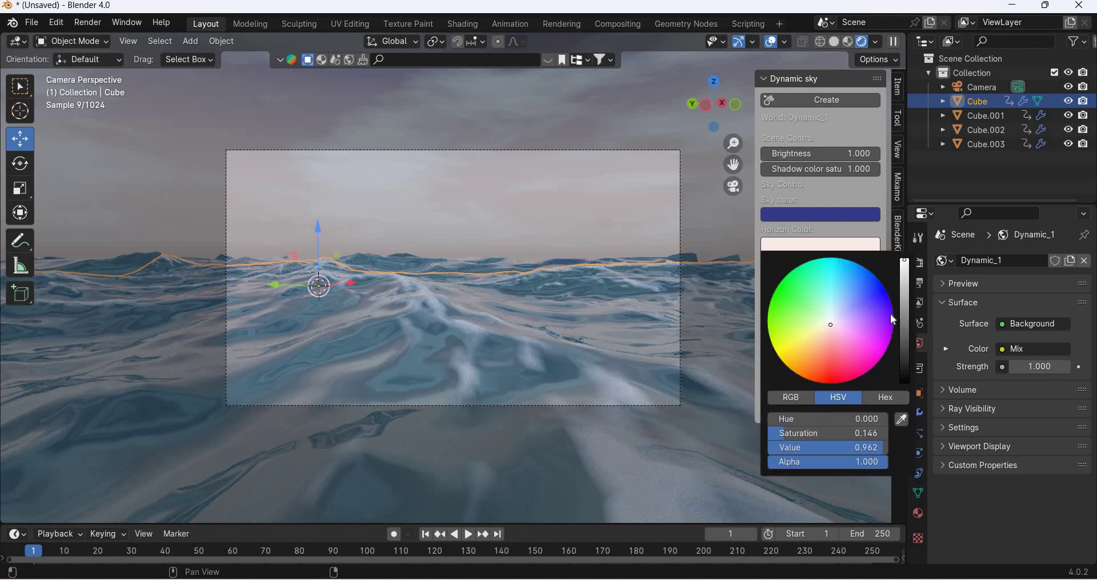
left_click(906, 340)
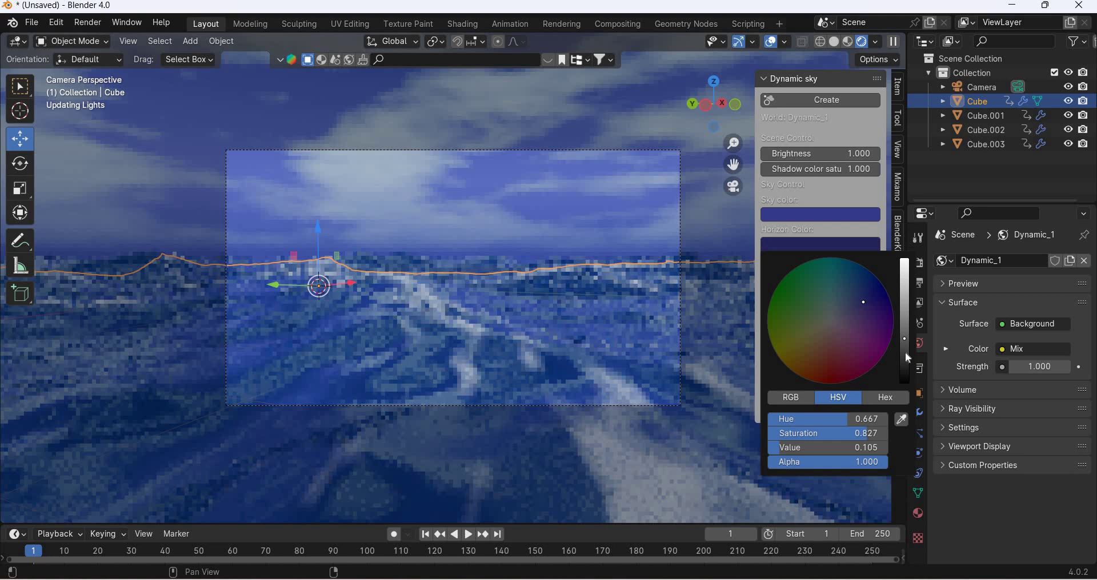
left_click(905, 353)
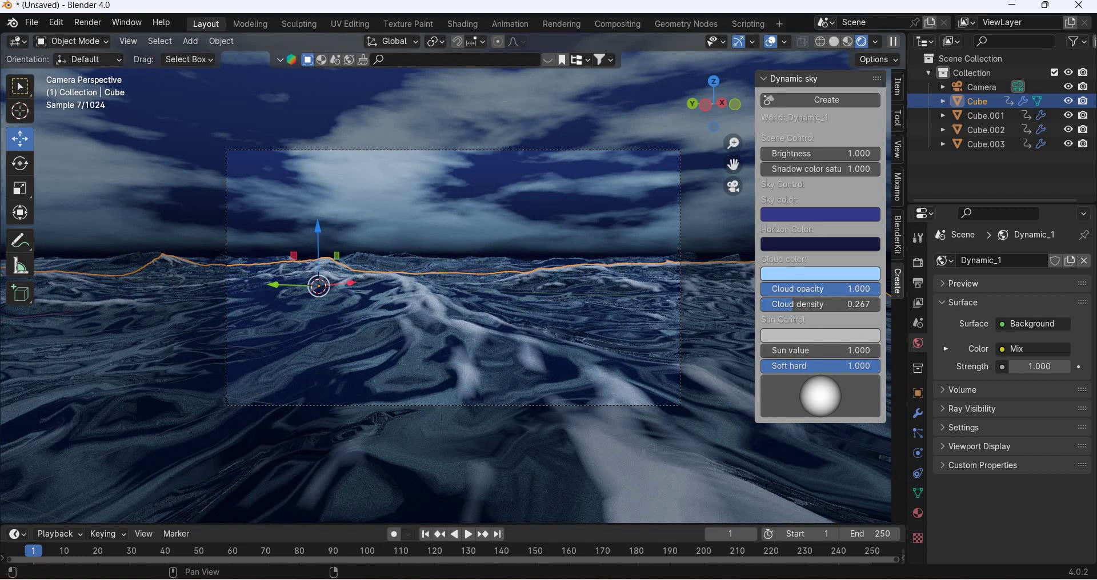
Set the Dynamic Sky's cloud density to 0.600 and the sun's soft hard value to 0.514.
mouse_move(868, 289)
left_mouse_down()
mouse_move(771, 289)
mouse_move(867, 289)
left_mouse_up()
left_click_drag(791, 305, 879, 305)
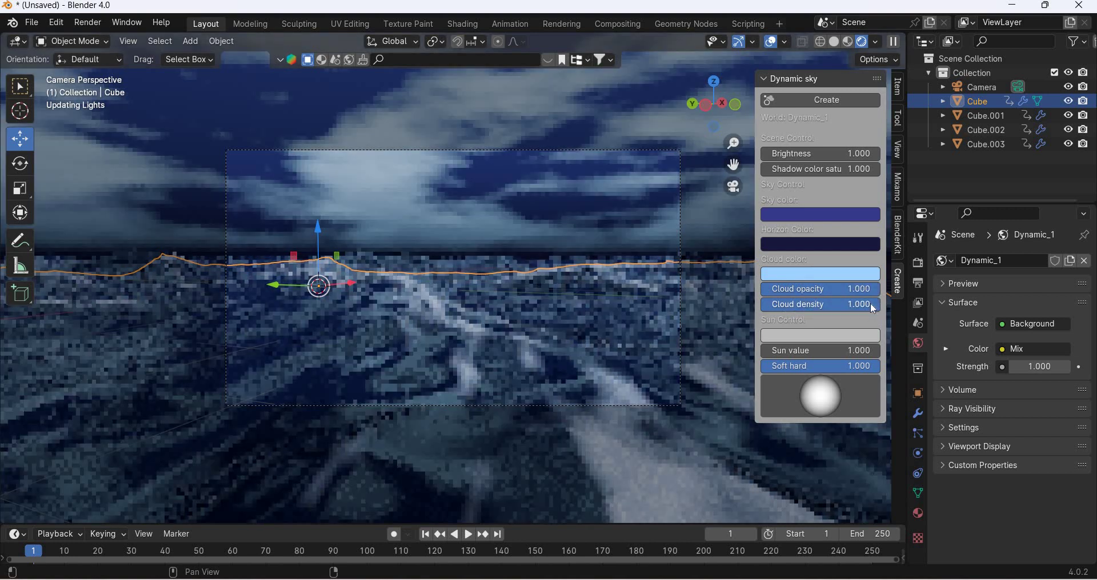
left_click_drag(879, 304, 832, 304)
left_click_drag(866, 366, 765, 351)
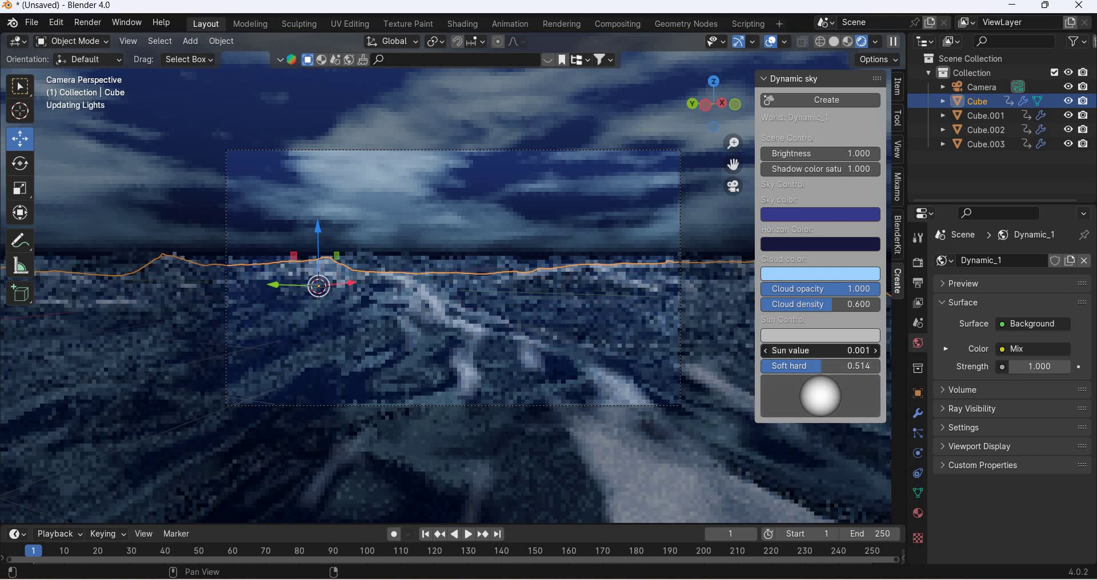
Set the Dynamic Sky's sun value to 0.5 and its scene brightness to 1.2.
mouse_move(840, 351)
left_mouse_down()
mouse_move(864, 351)
mouse_move(825, 350)
mouse_move(877, 350)
mouse_move(851, 351)
left_mouse_up()
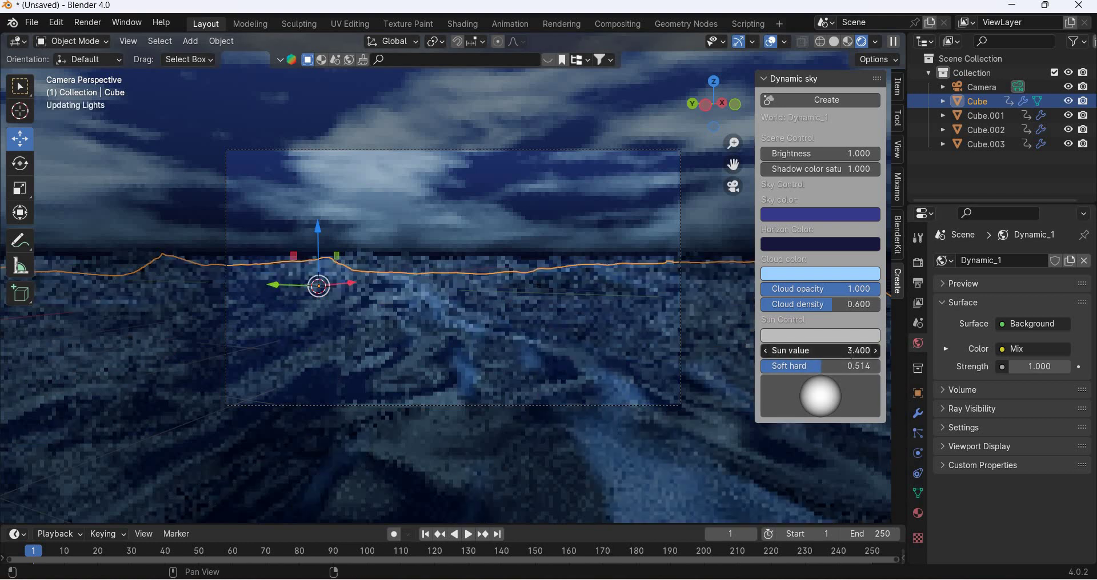
left_click(850, 350)
type(".5")
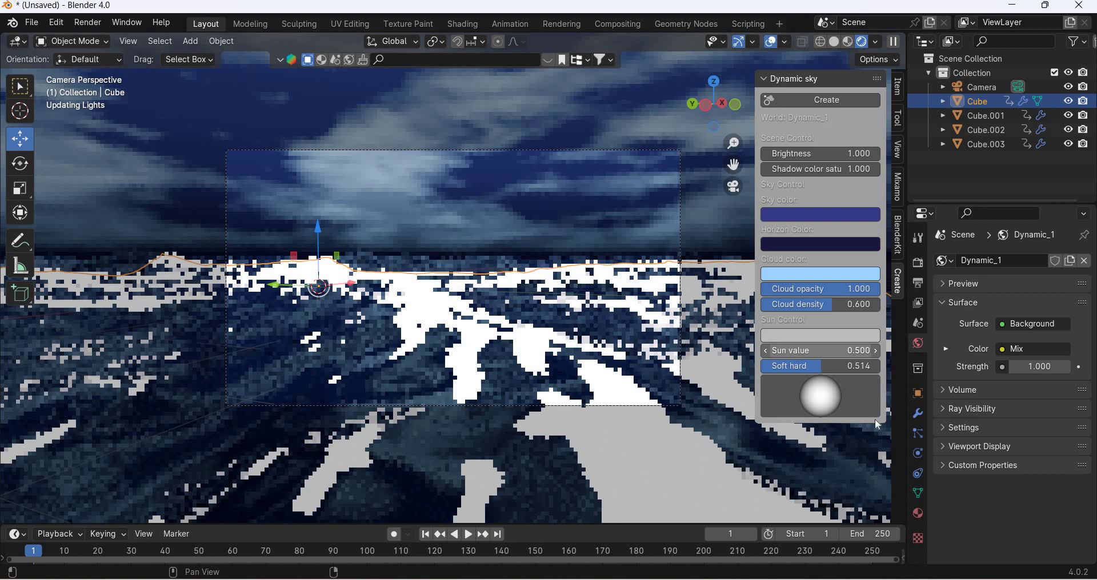
key("Return")
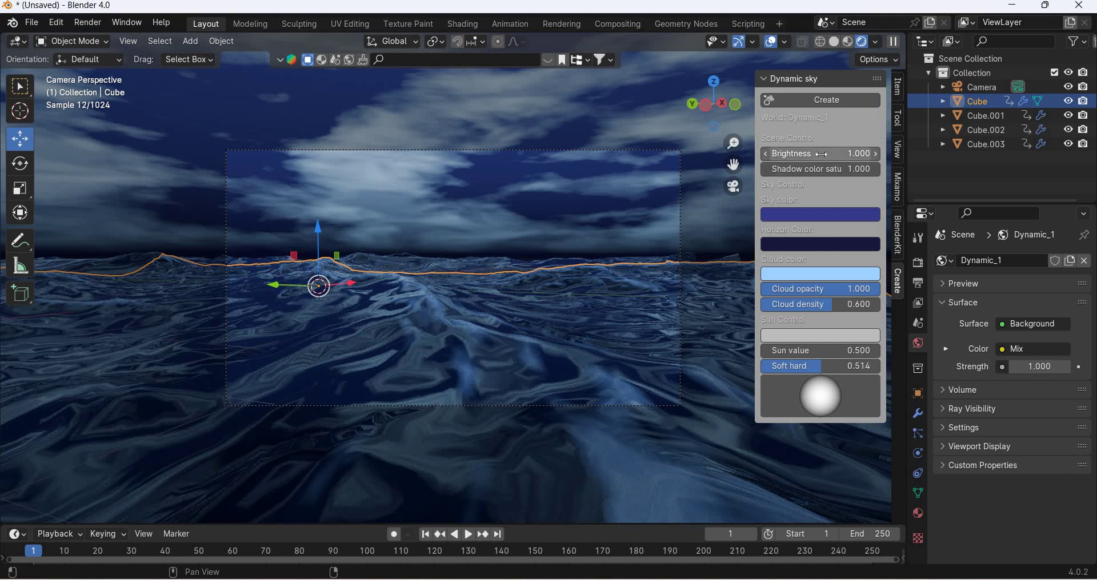
mouse_move(820, 153)
left_mouse_down()
mouse_move(791, 153)
mouse_move(827, 154)
left_mouse_up()
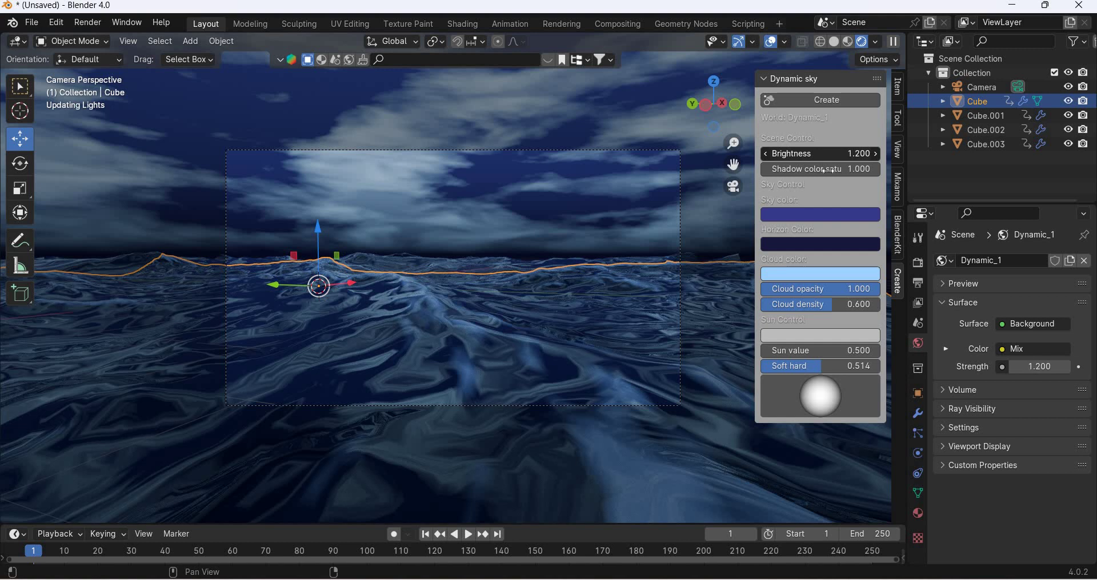